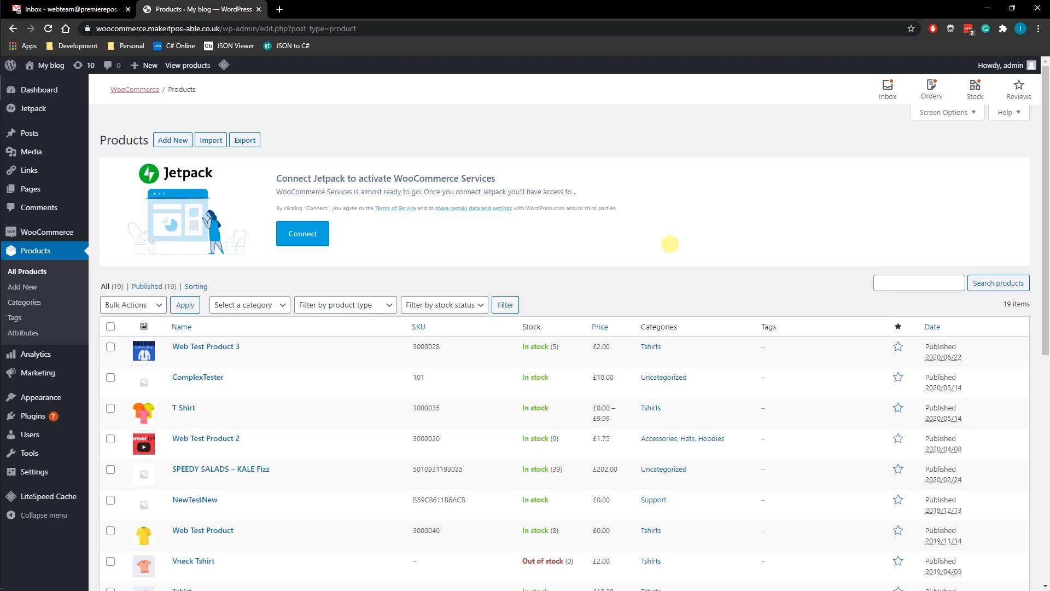
mouse_move(282, 358)
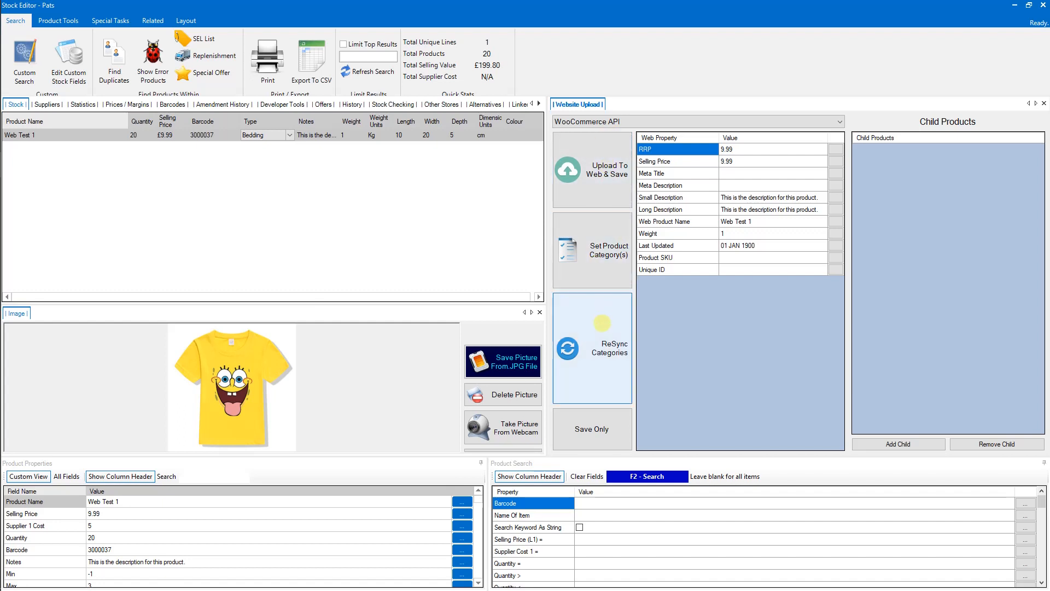
click(600, 429)
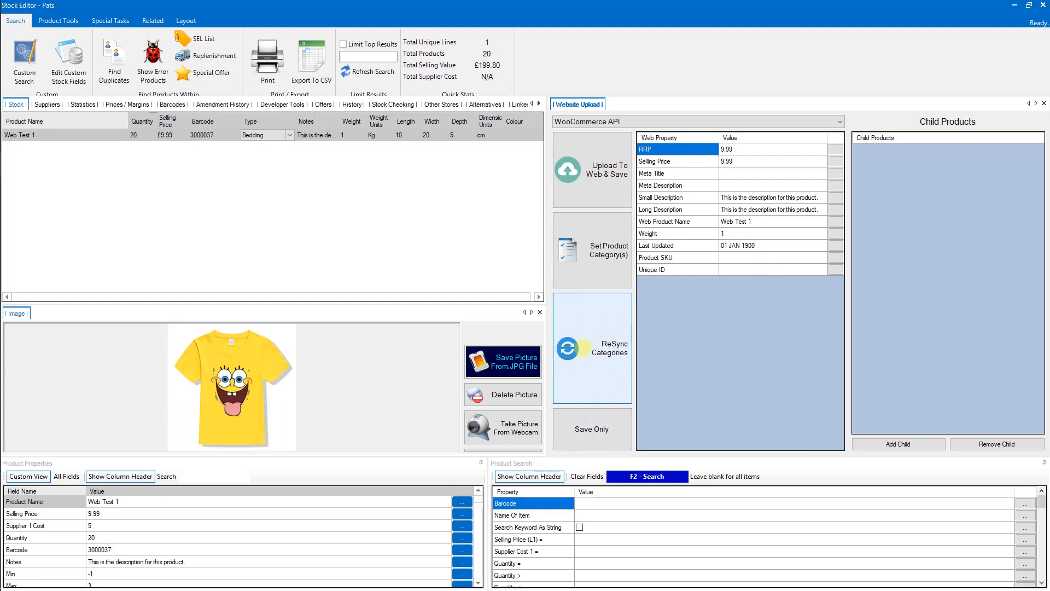
click(592, 358)
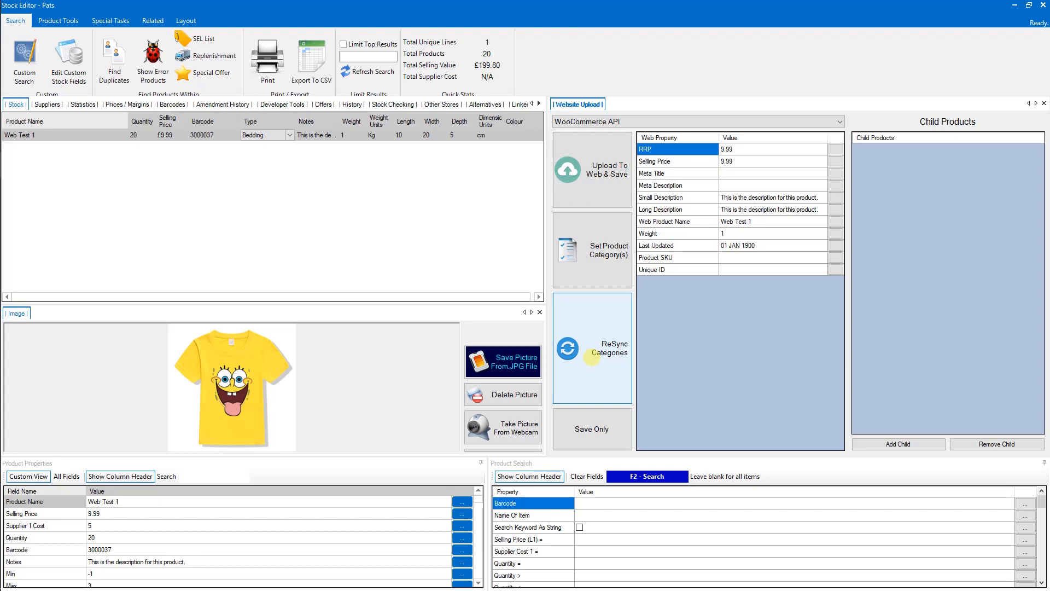
key(alt+Tab)
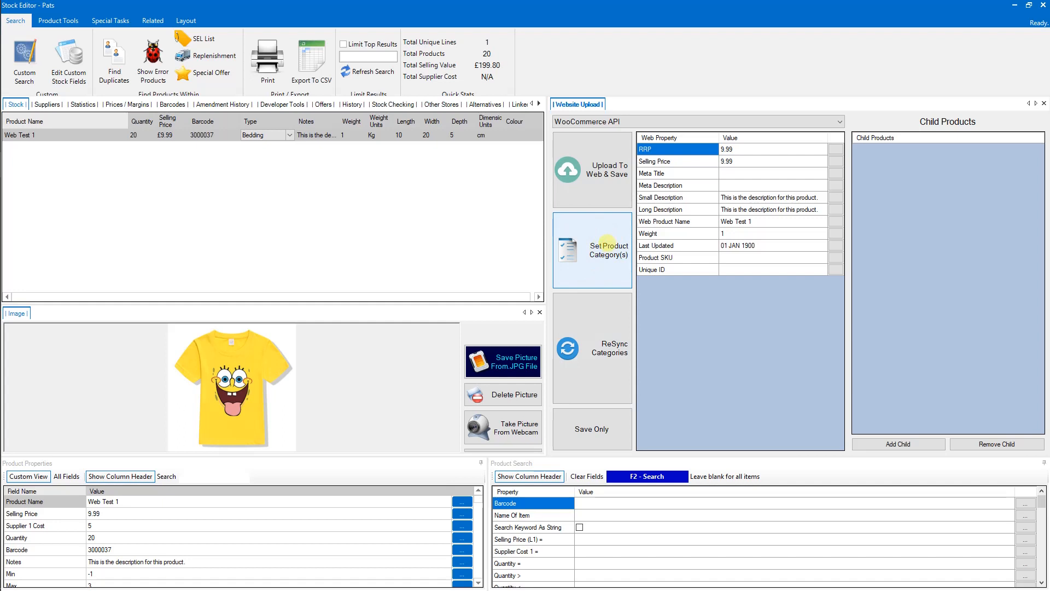
Assign the Web Test 1 product to the Web Tests website category and accept the selection.
click(607, 243)
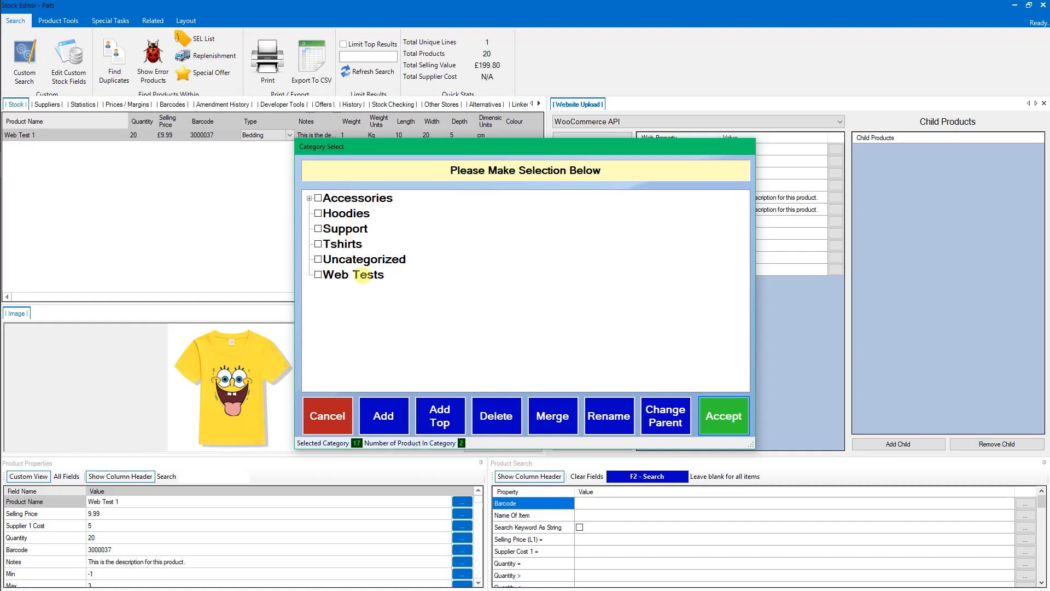
click(318, 274)
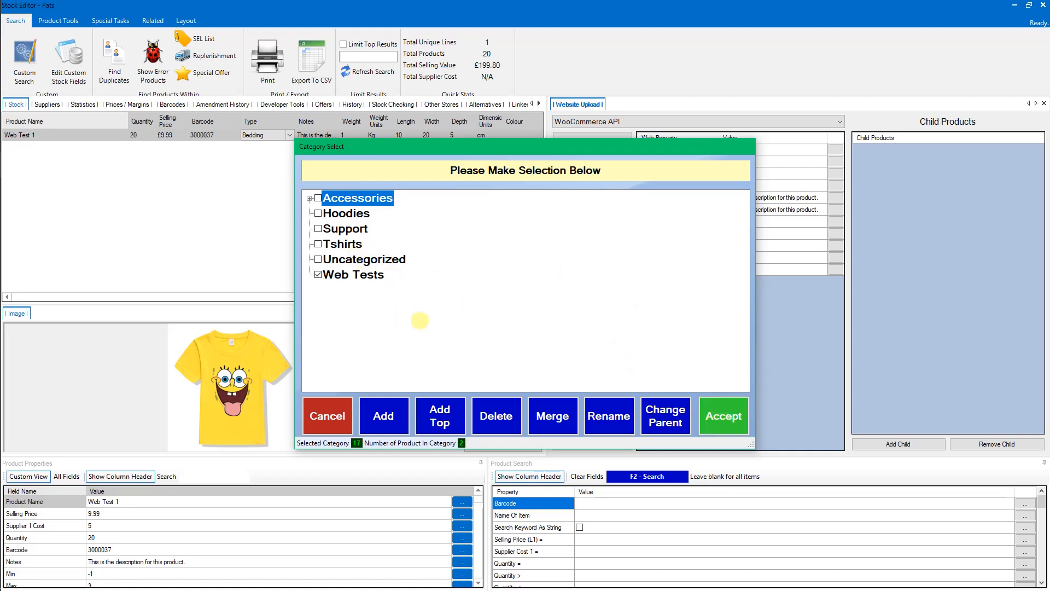
click(716, 410)
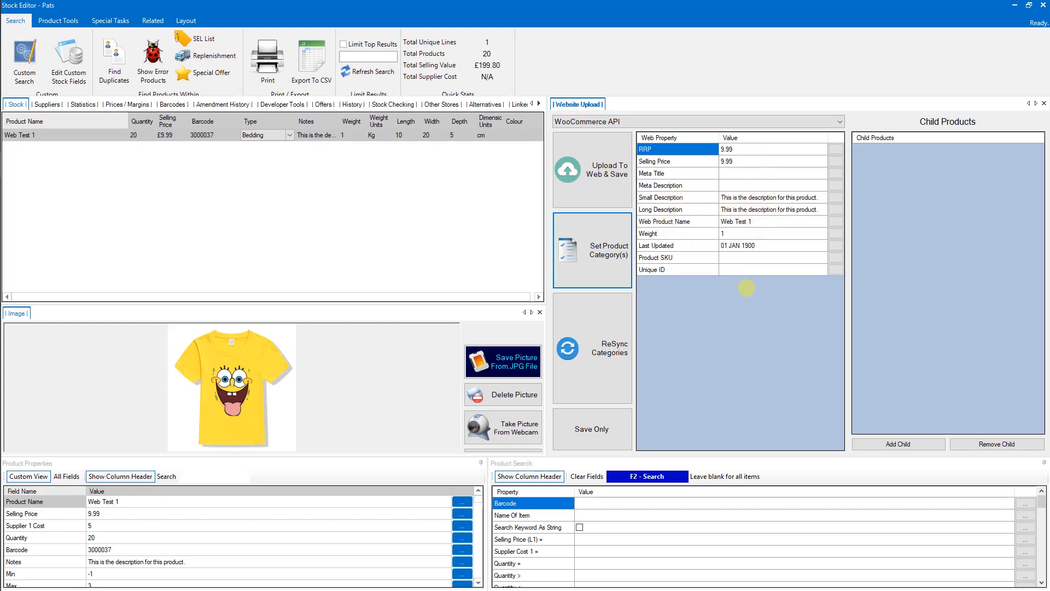
Switch to the WooCommerce products in the browser, open Web Test Product 3 and examine its main and short descriptions.
key(alt+Tab)
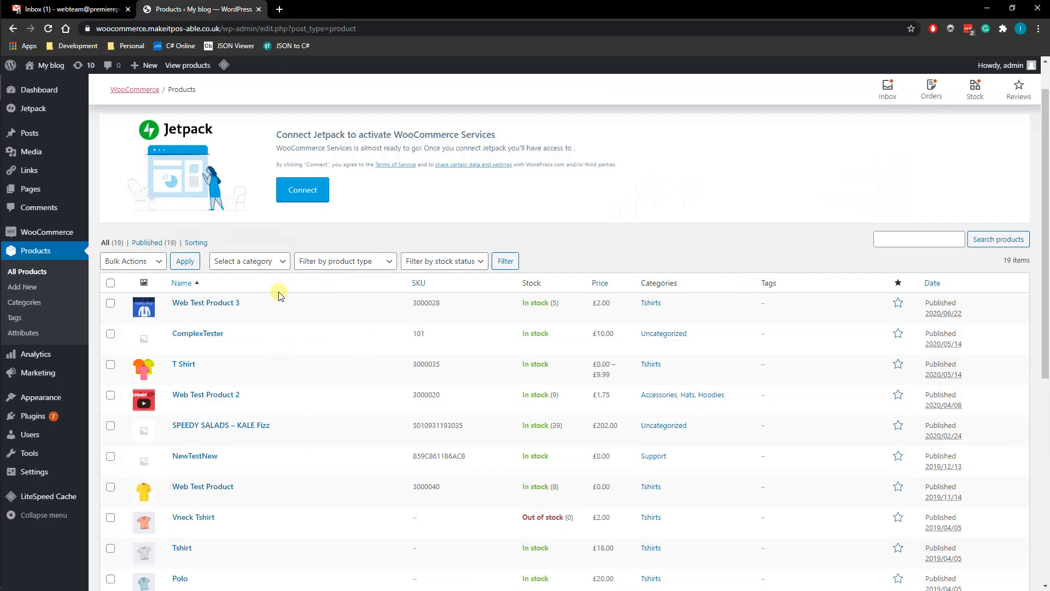
click(215, 303)
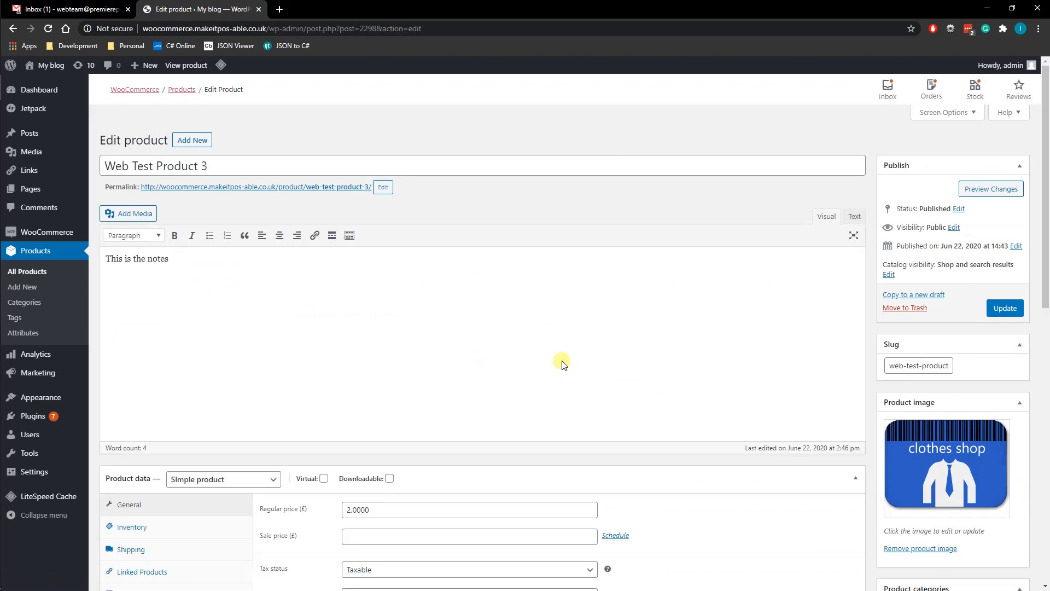
drag(145, 277, 252, 280)
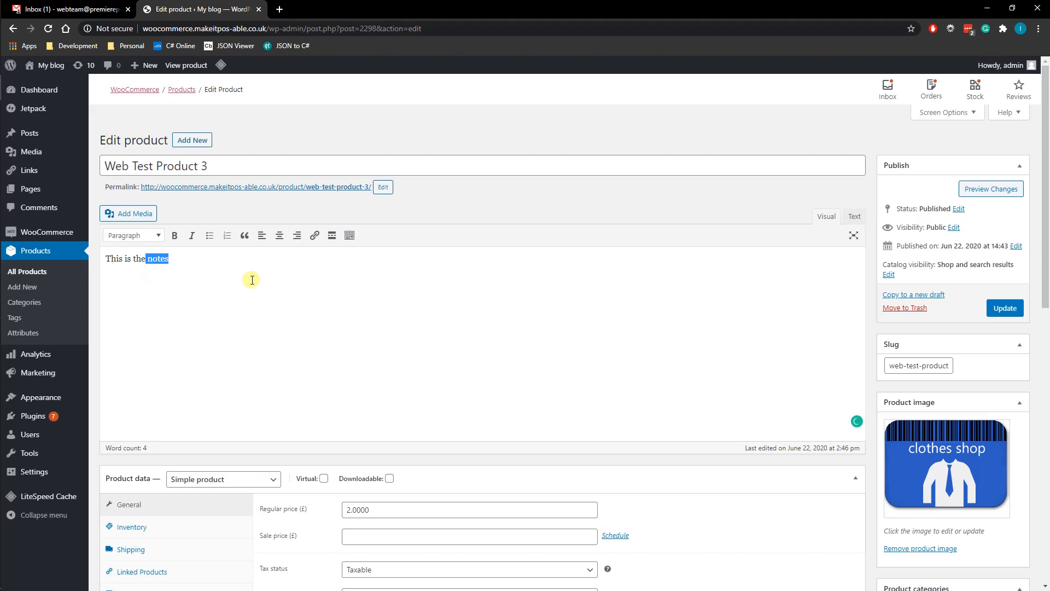
scroll(252, 281, down, 5)
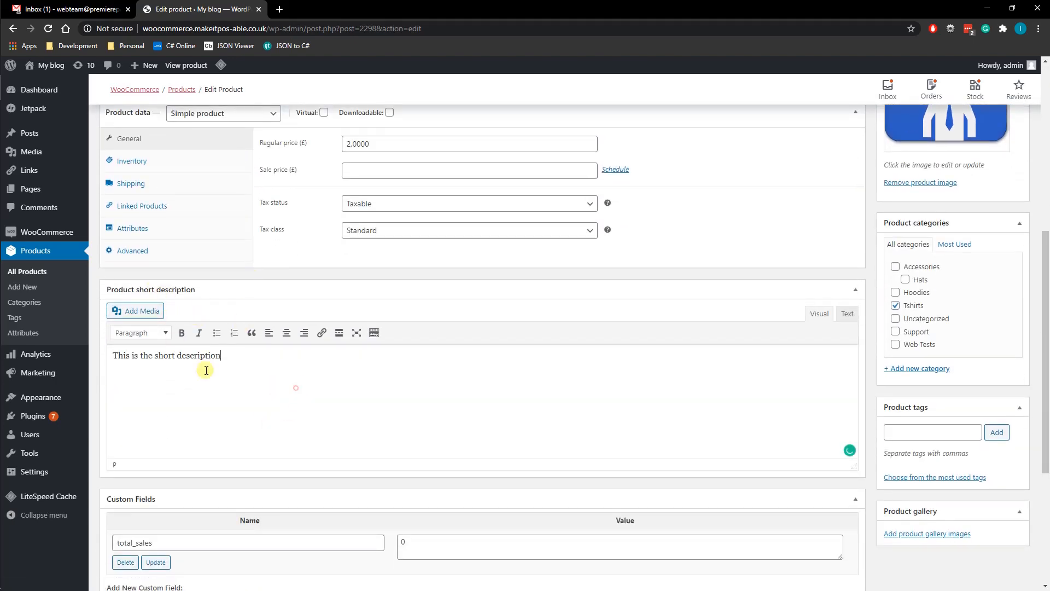
drag(206, 368, 51, 346)
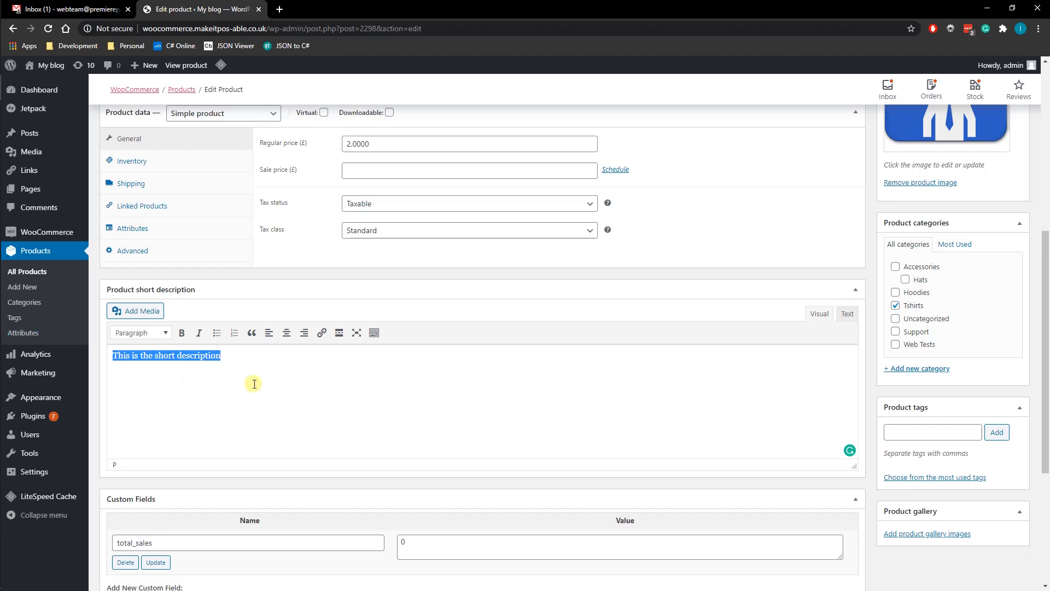
Switch to Stock Editor and set Web Test 1's Small Description web property to "This is the small description".
key(alt+Tab)
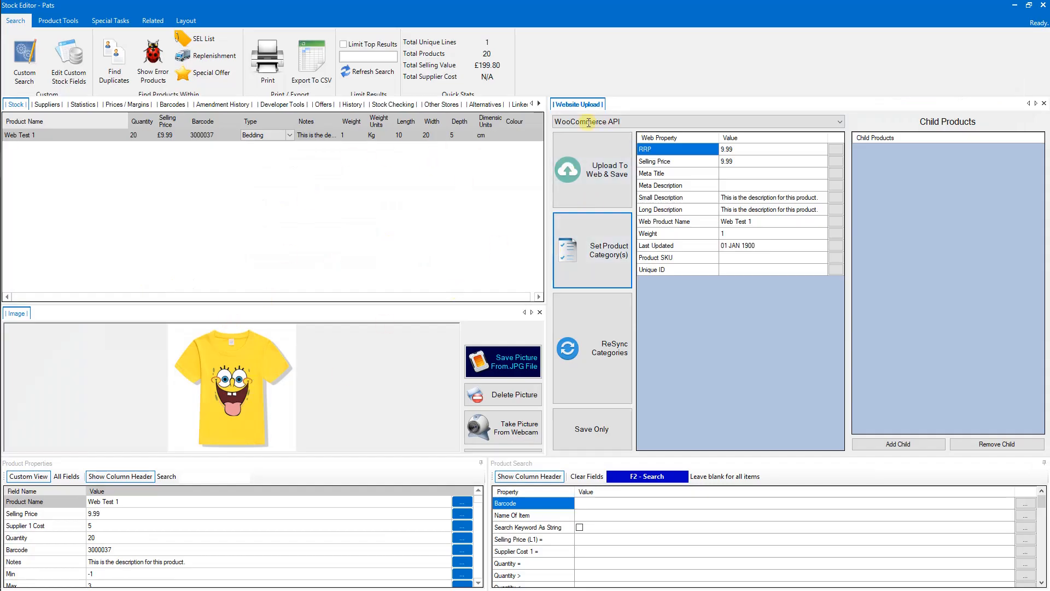
click(801, 198)
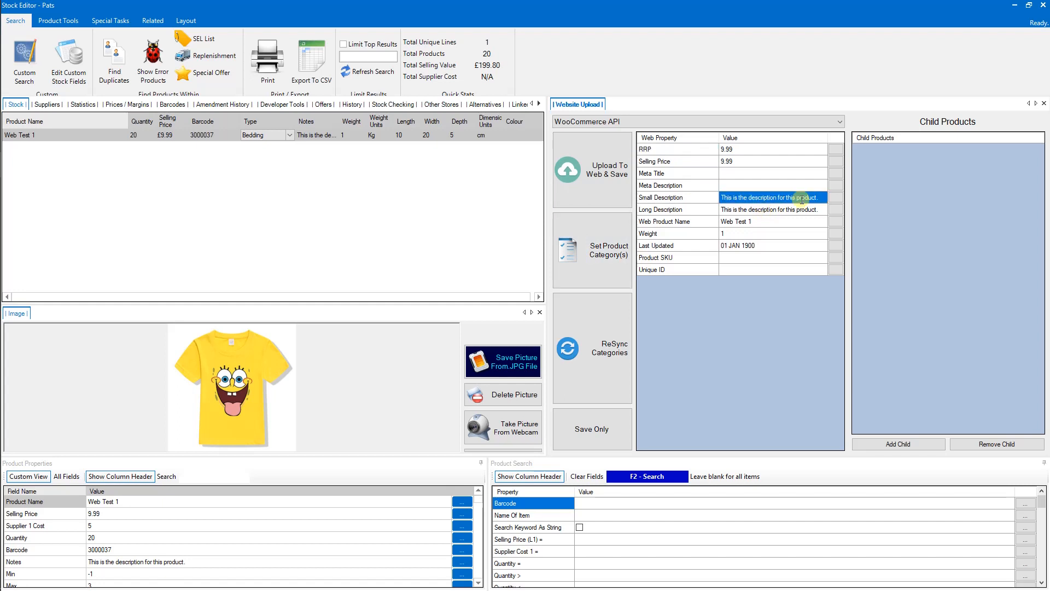
click(802, 198)
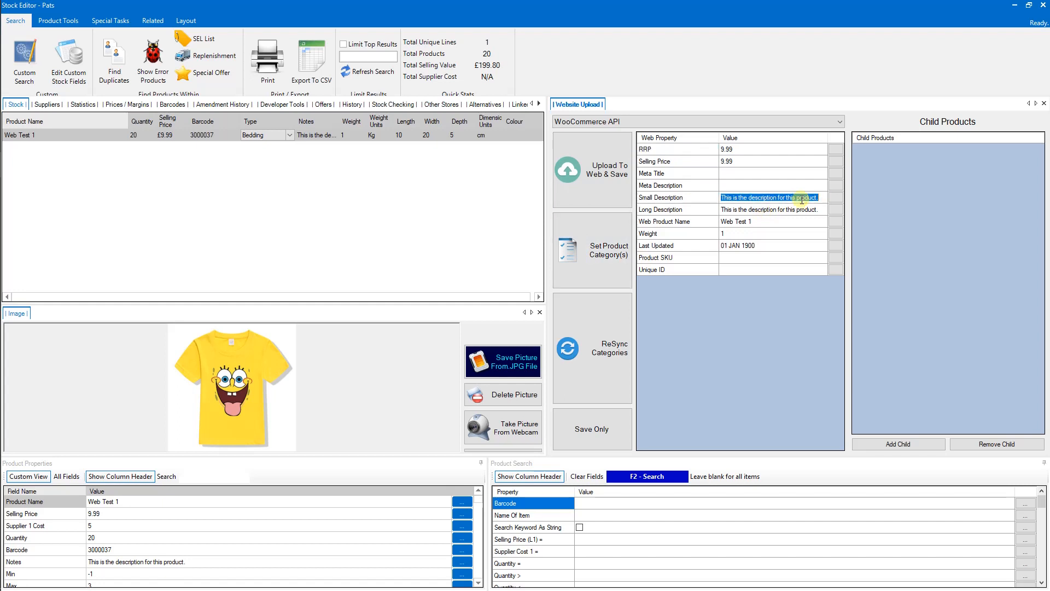
text(This is the small description)
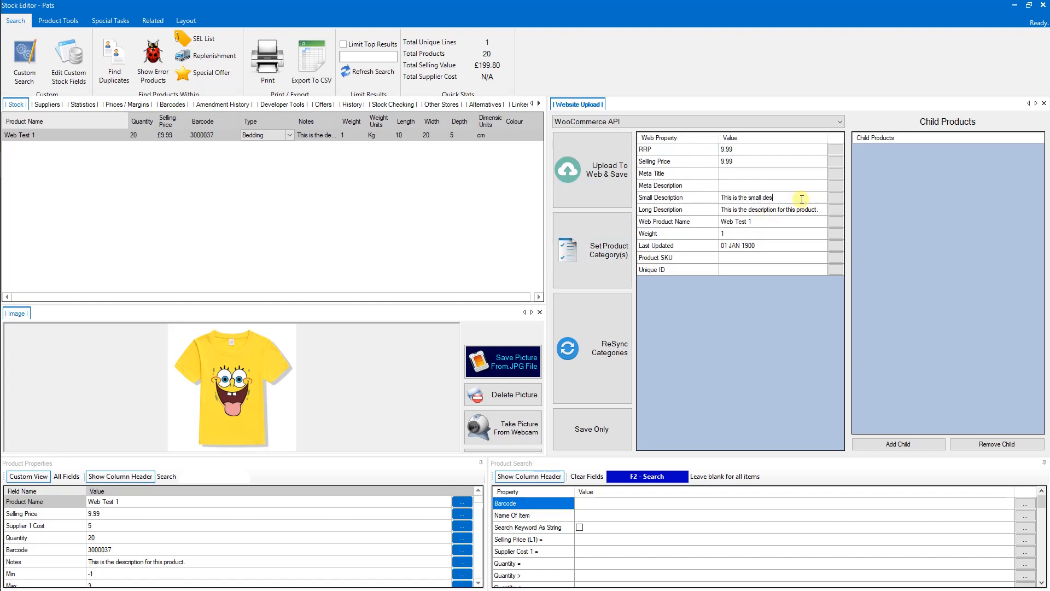
key(Return)
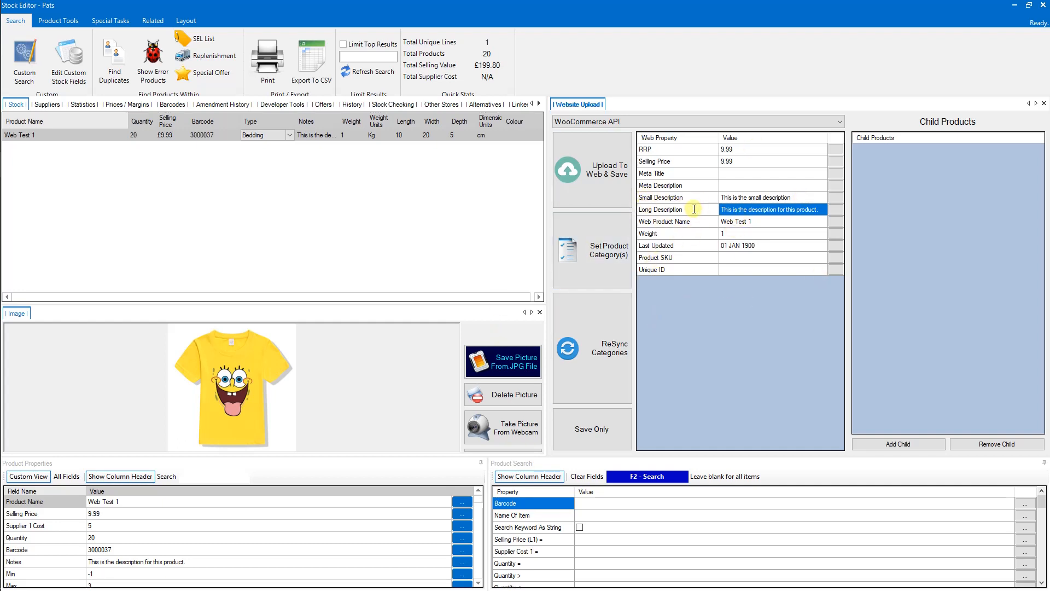
Clear the Long Description web property and upload the product to the WooCommerce website, saving it.
click(765, 211)
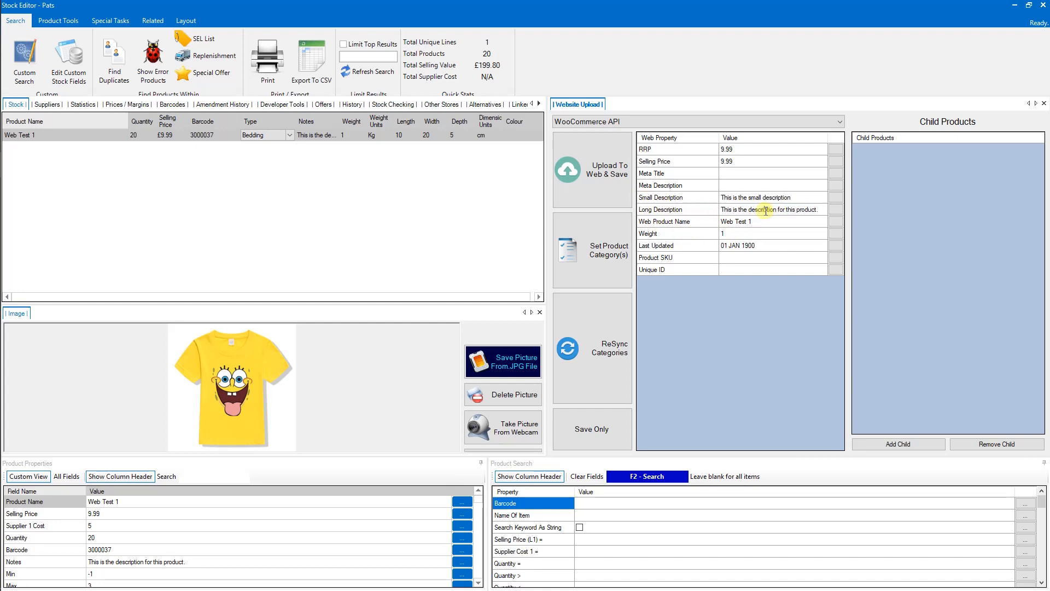
key(ctrl+a)
key(Delete)
key(Return)
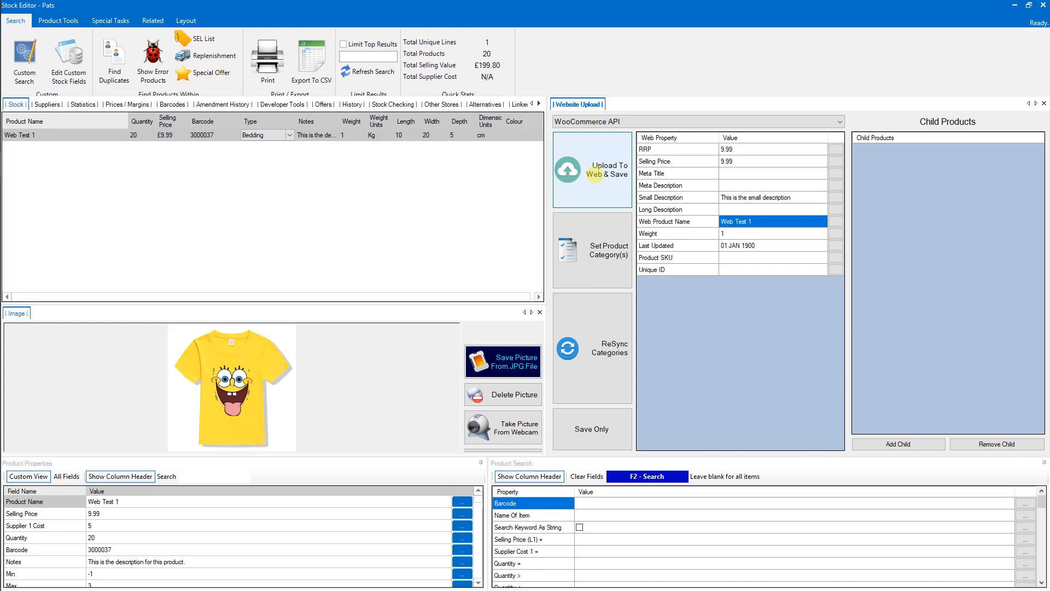
click(603, 165)
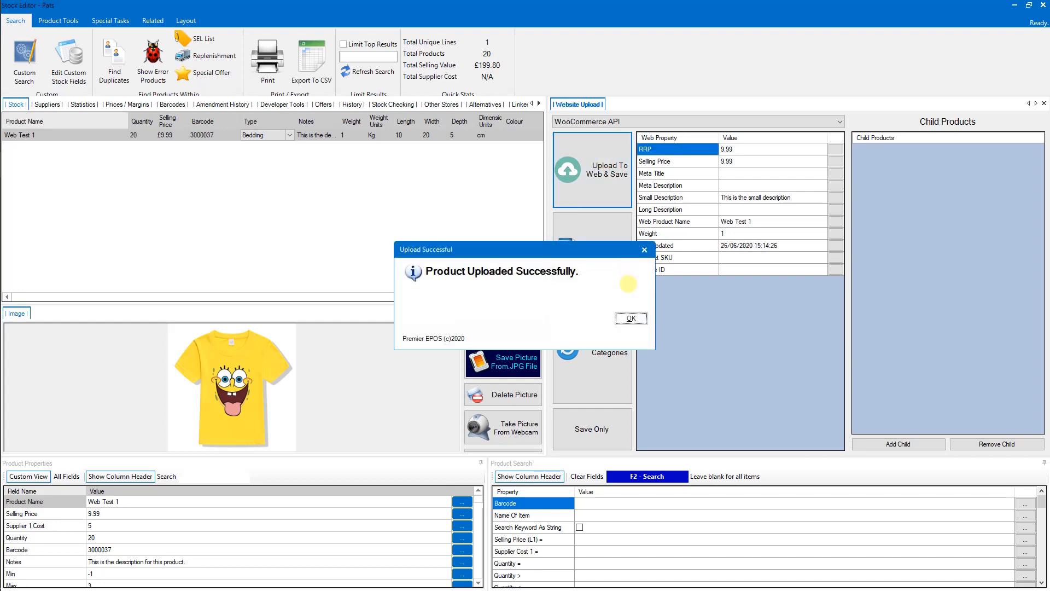
click(632, 318)
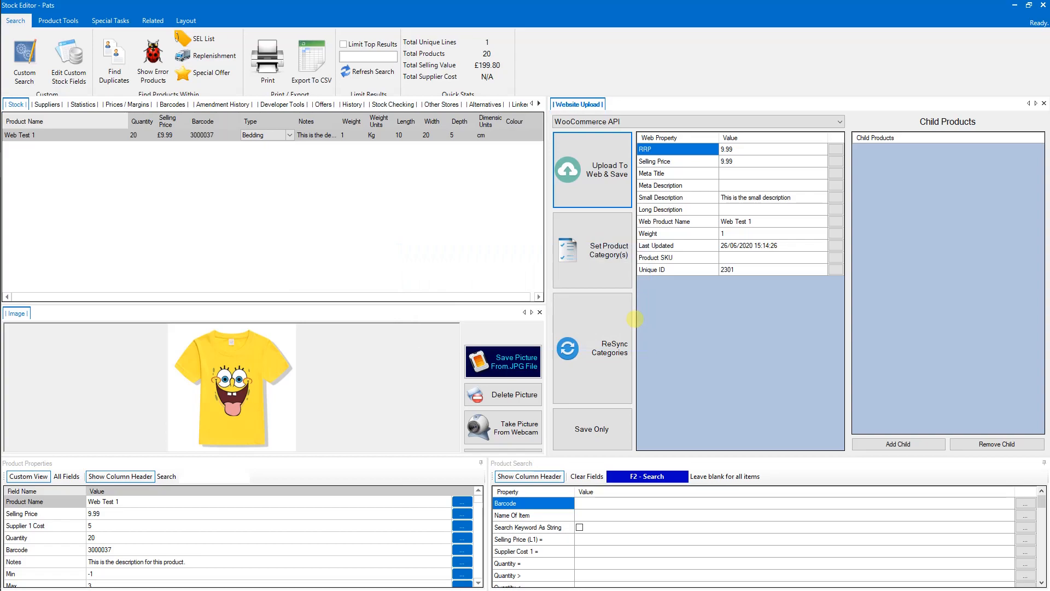
Switch to the WooCommerce product list in the browser, refresh it and check the Web Test 1 entry.
key(alt+Tab)
key(alt+Tab)
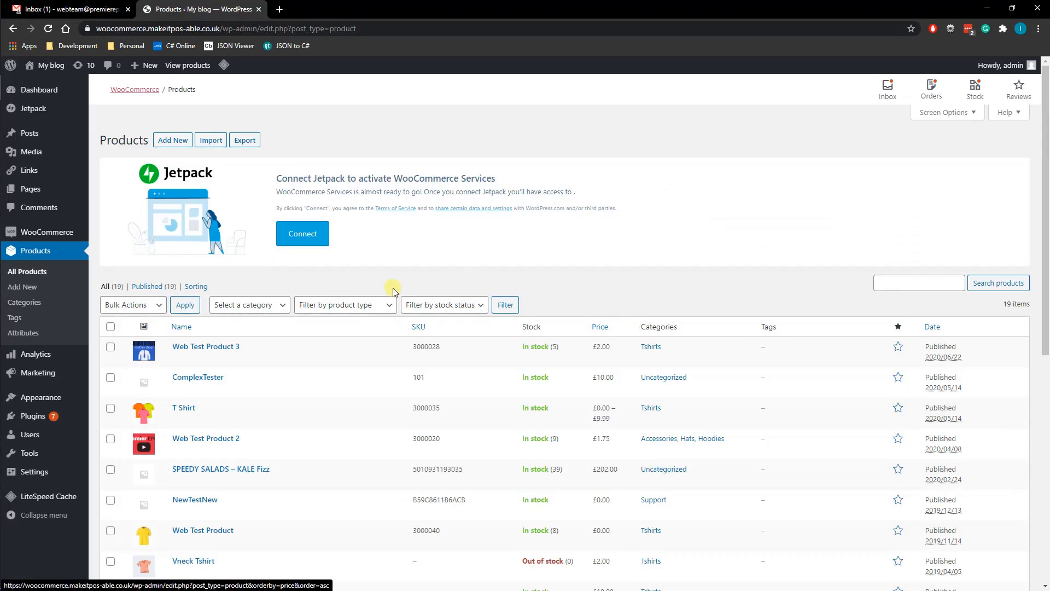
key(F5)
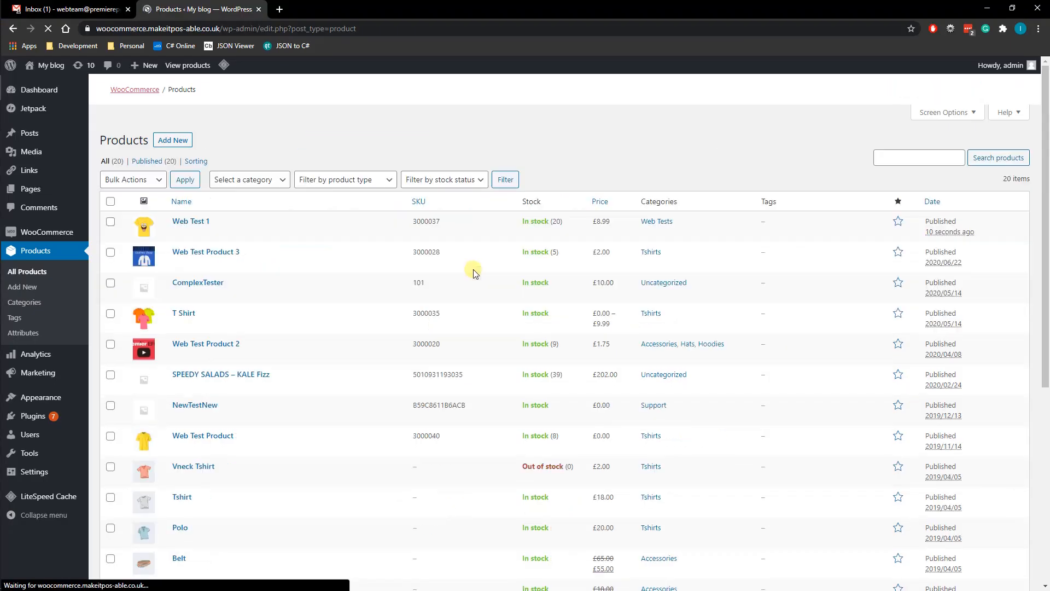
mouse_move(246, 352)
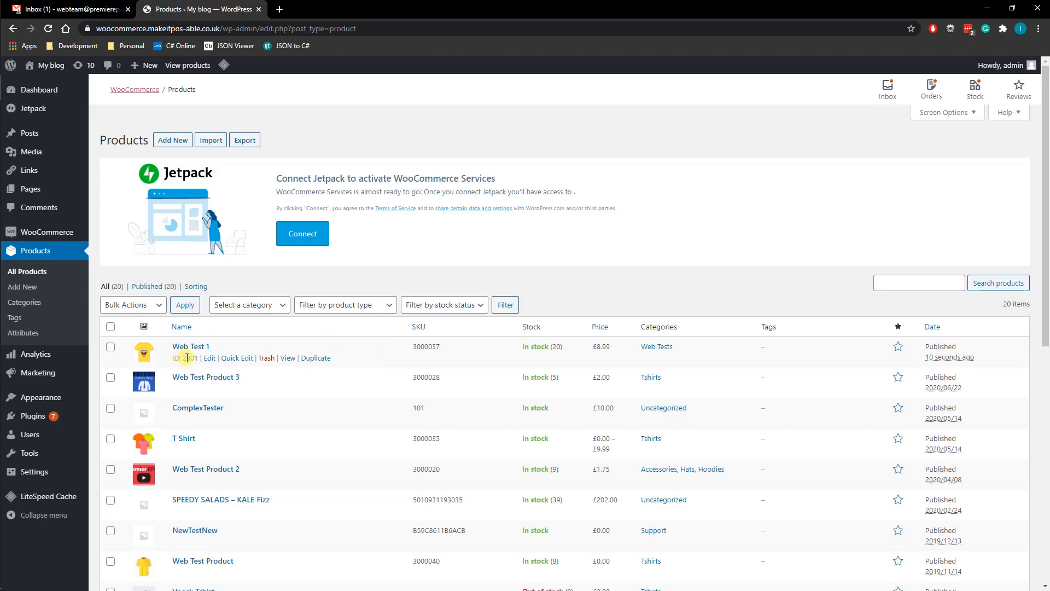
Open Web Test 1 for editing in WooCommerce and review its main description plus inventory, shipping, linked products, attributes and advanced data.
key(alt+Tab)
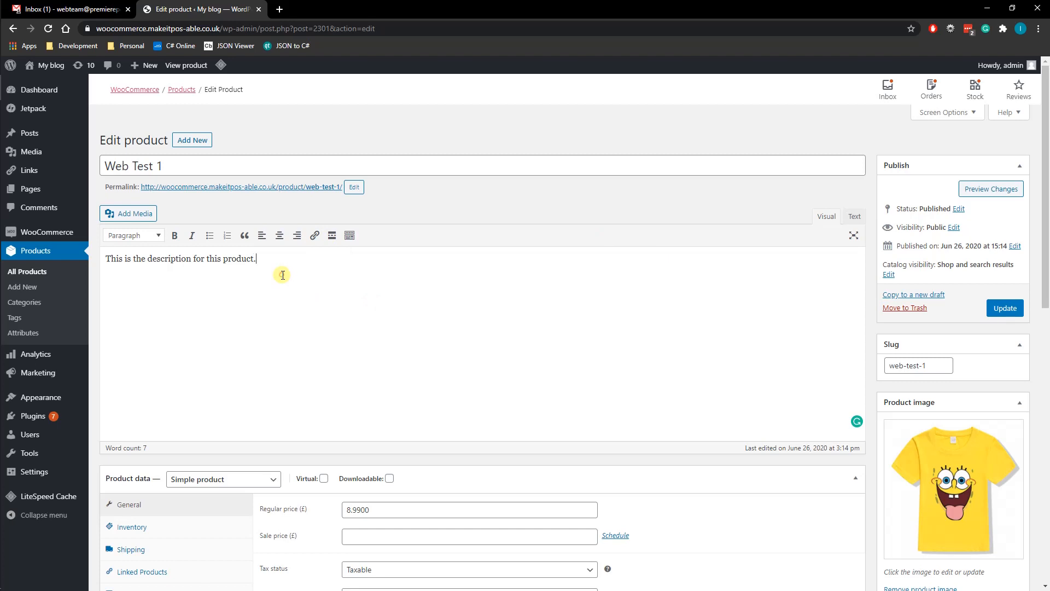
drag(282, 274, 113, 259)
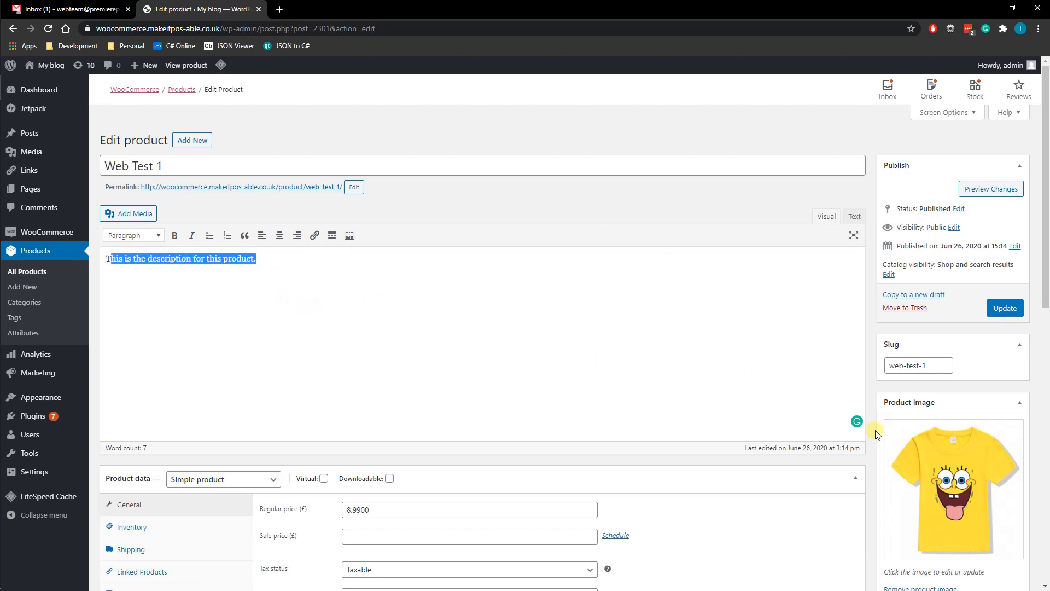
scroll(741, 412, down, 4)
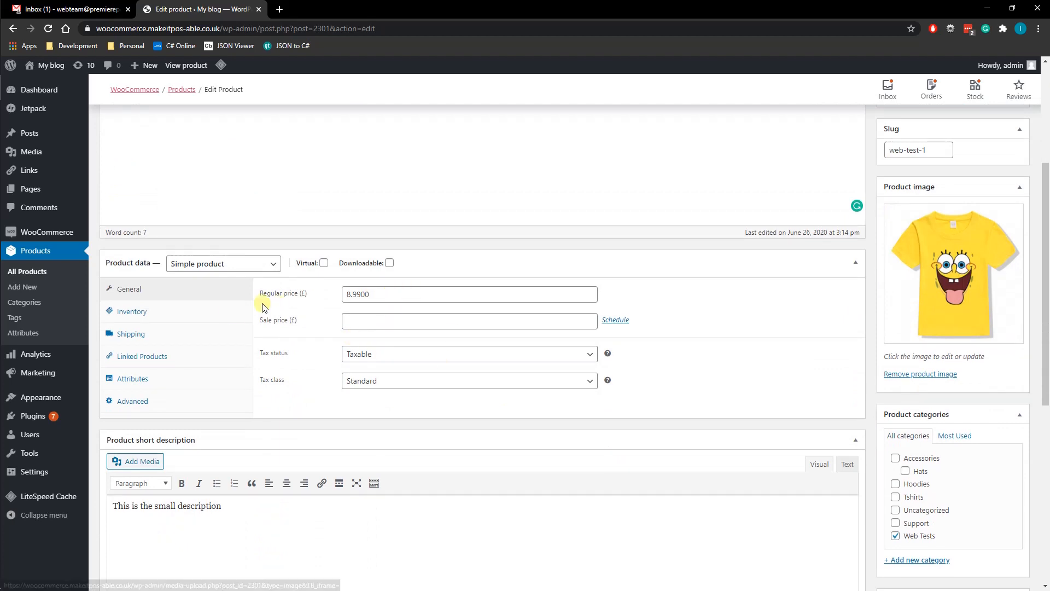
click(207, 311)
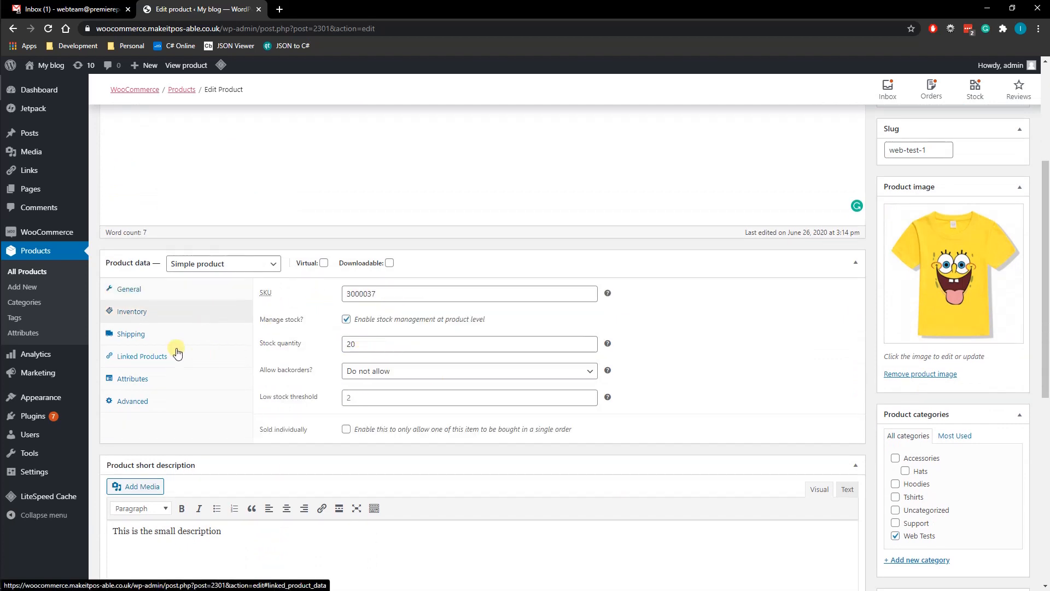
click(160, 336)
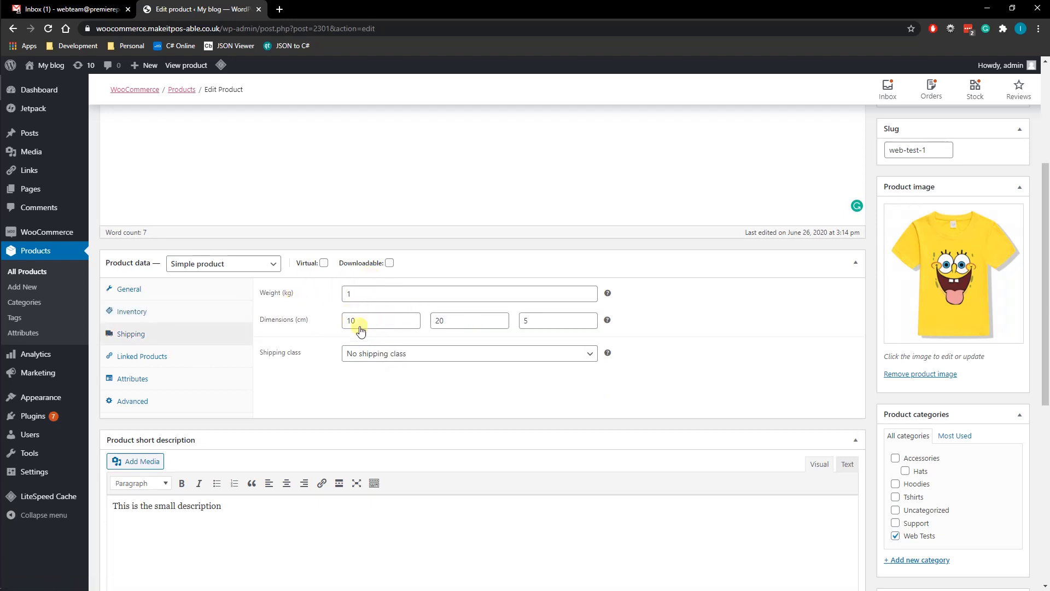
click(175, 350)
click(173, 380)
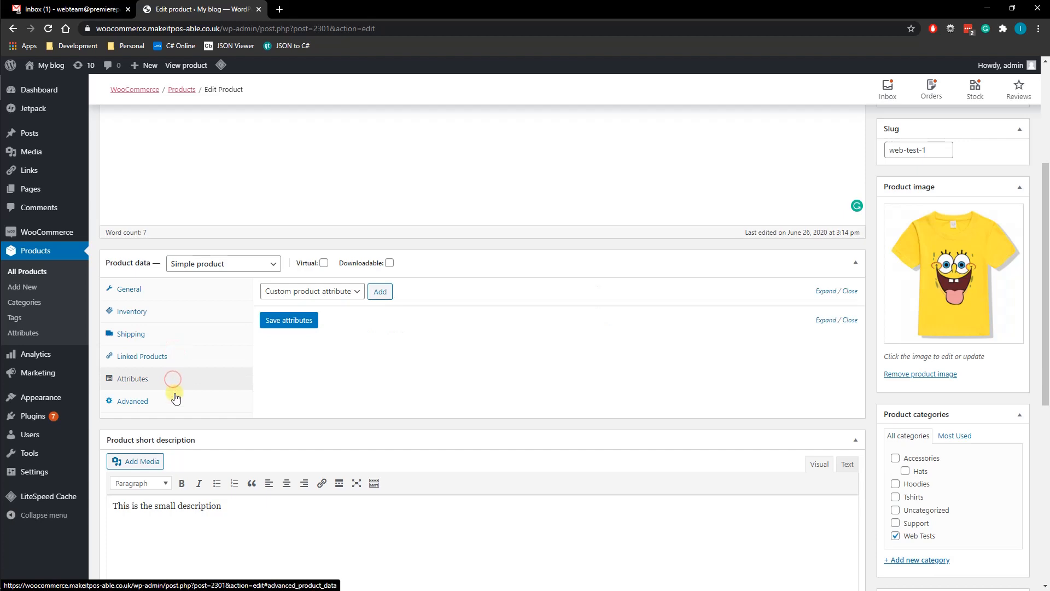
click(173, 398)
Check Web Test 1's product short description and its regular price in the general product data.
scroll(421, 383, down, 2)
scroll(431, 325, down, 2)
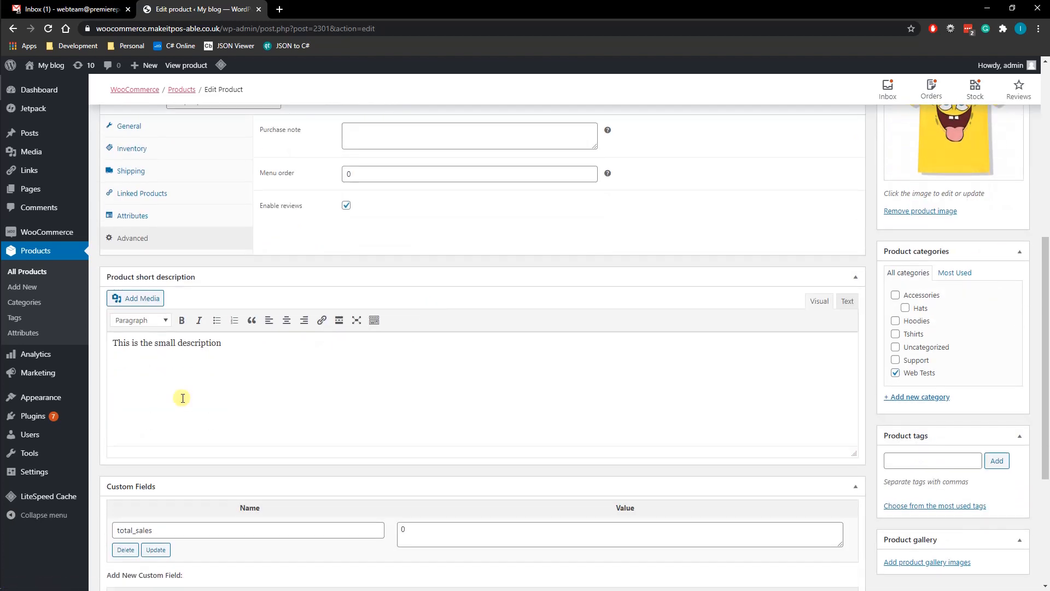
drag(219, 383, 111, 346)
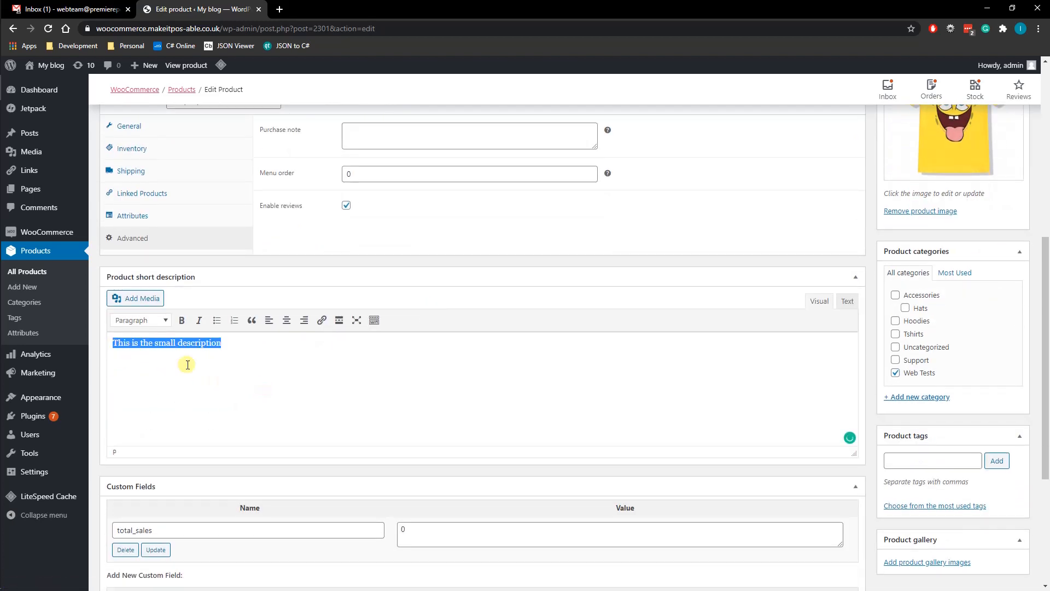
scroll(257, 371, up, 9)
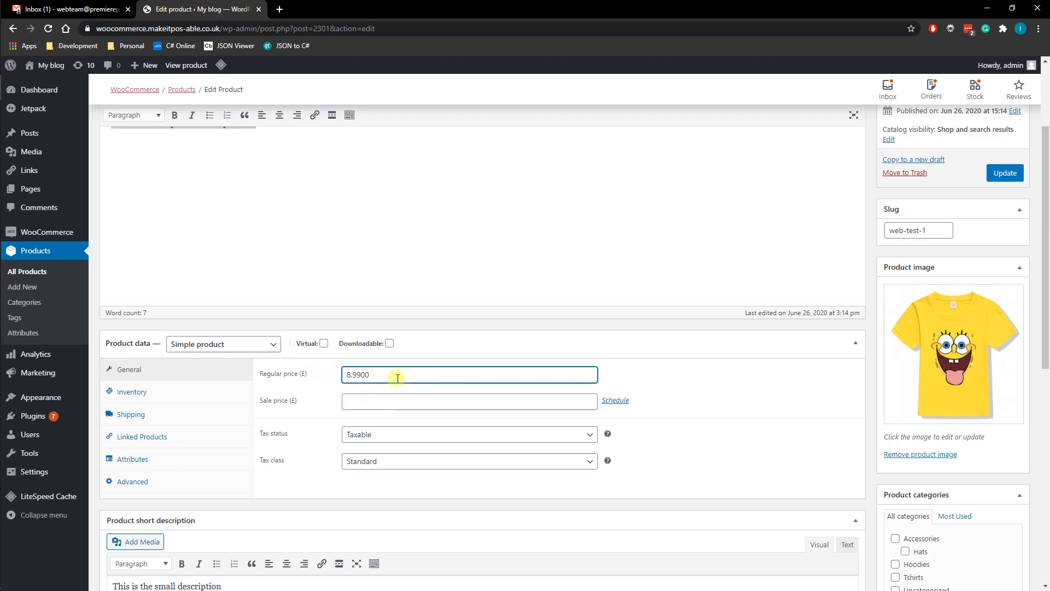
Switch to Stock Editor and filter the product properties by "l2" to check the L2 price.
key(alt+Tab)
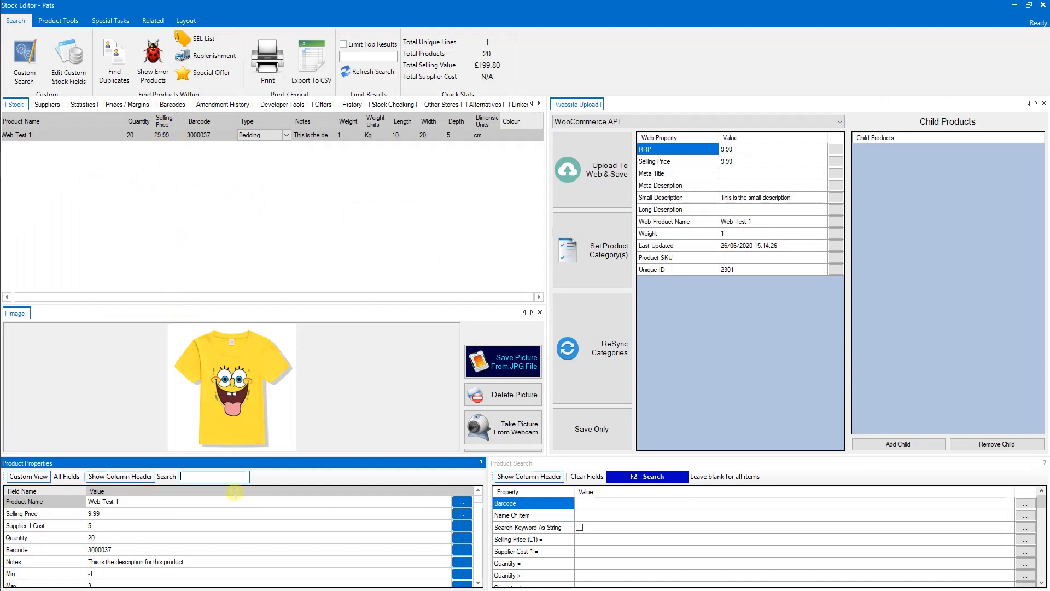
click(203, 480)
text(l2)
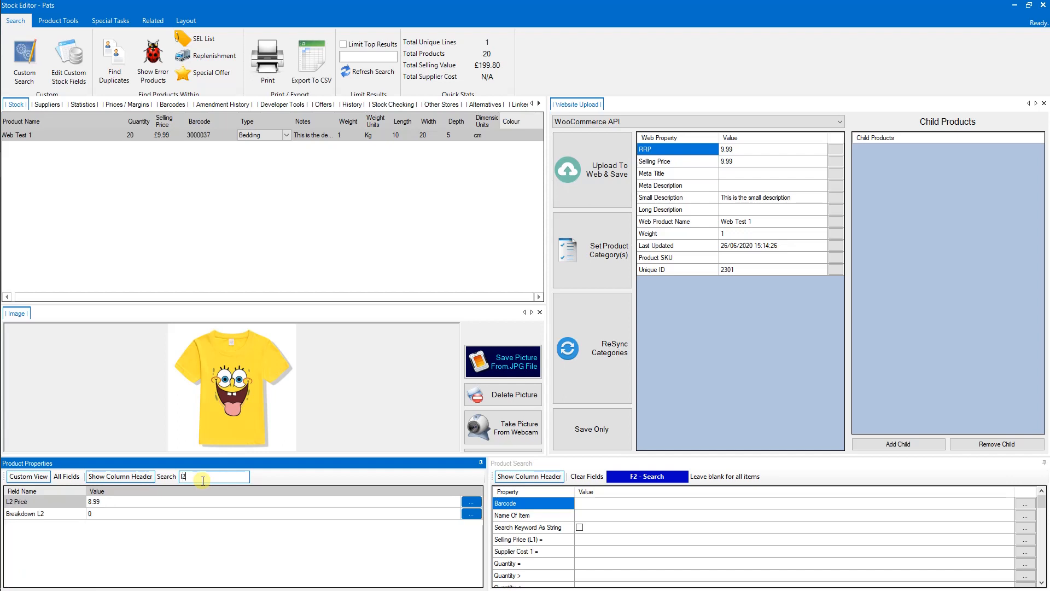
Check the L2 price, switch to Premier EPOS Software Settings, and save the WooCommerce API website's User Defined 1 property.
click(130, 498)
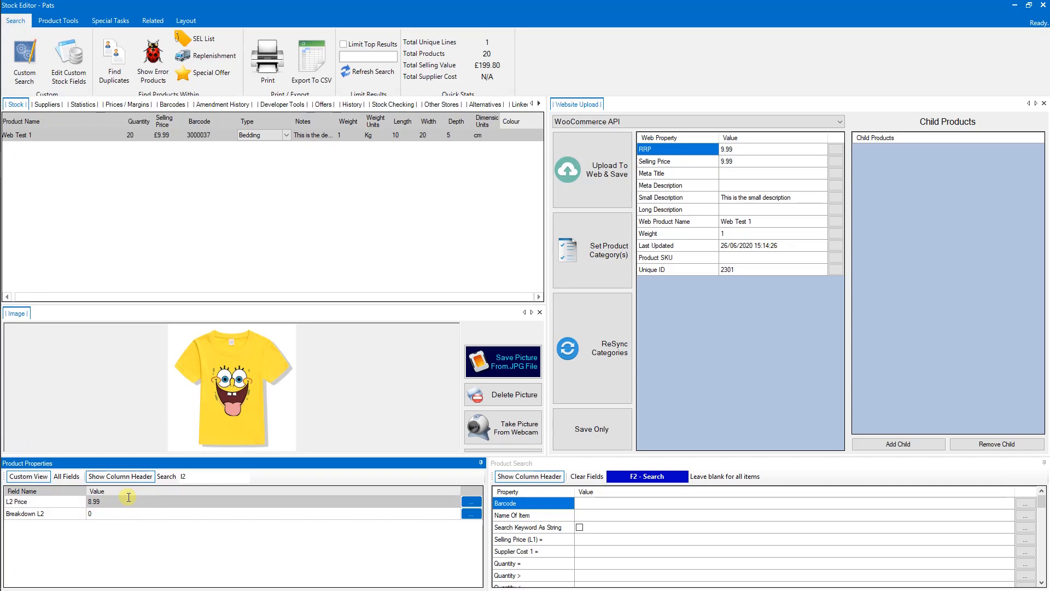
key(alt+Tab)
key(alt+Tab)
key(alt+Tab)
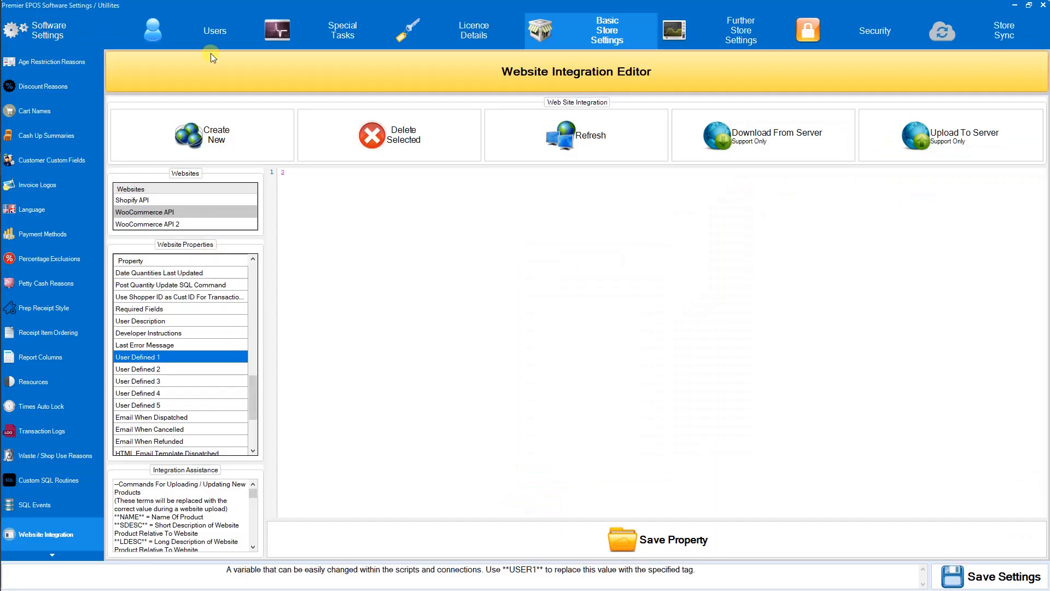
click(577, 39)
click(643, 548)
Return to Stock Editor and check Web Test 1's unique ID among its website upload properties.
key(alt+Tab)
key(alt+Tab)
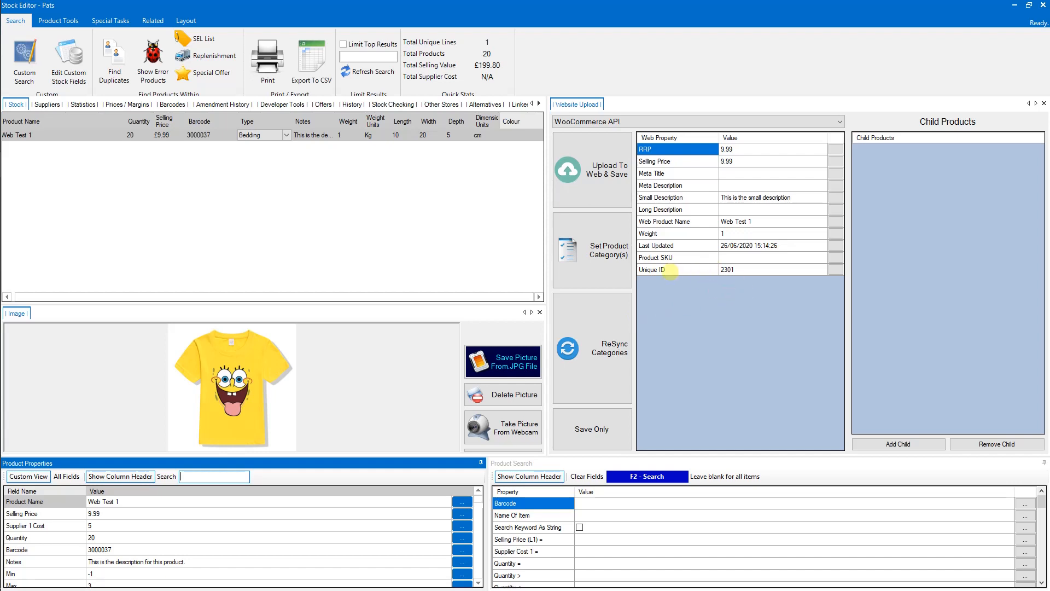
click(731, 270)
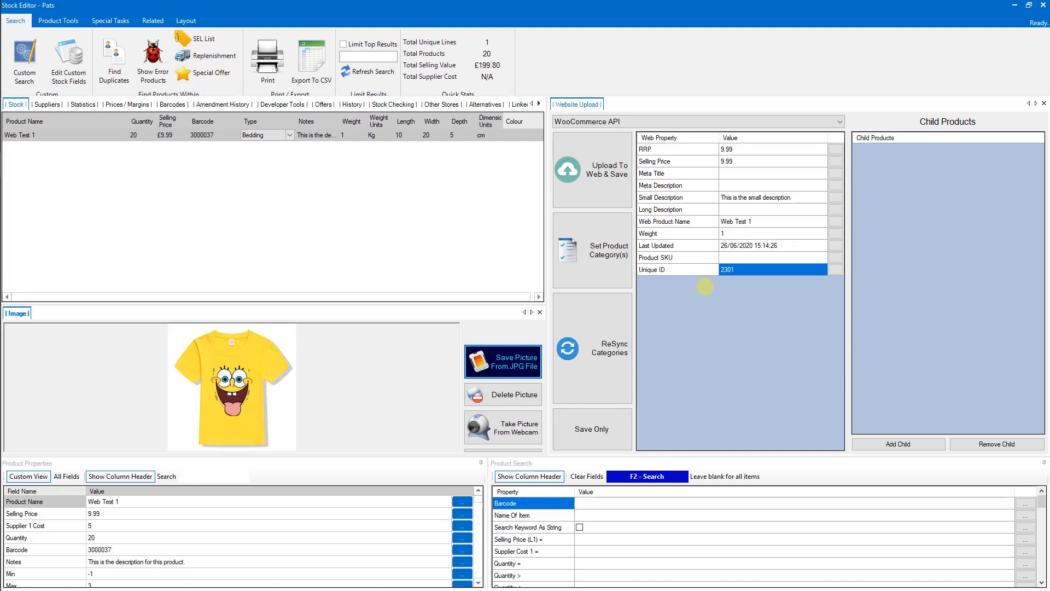
Change Web Test 1's notes to "This is the product's description for this product. UPDATED".
click(201, 562)
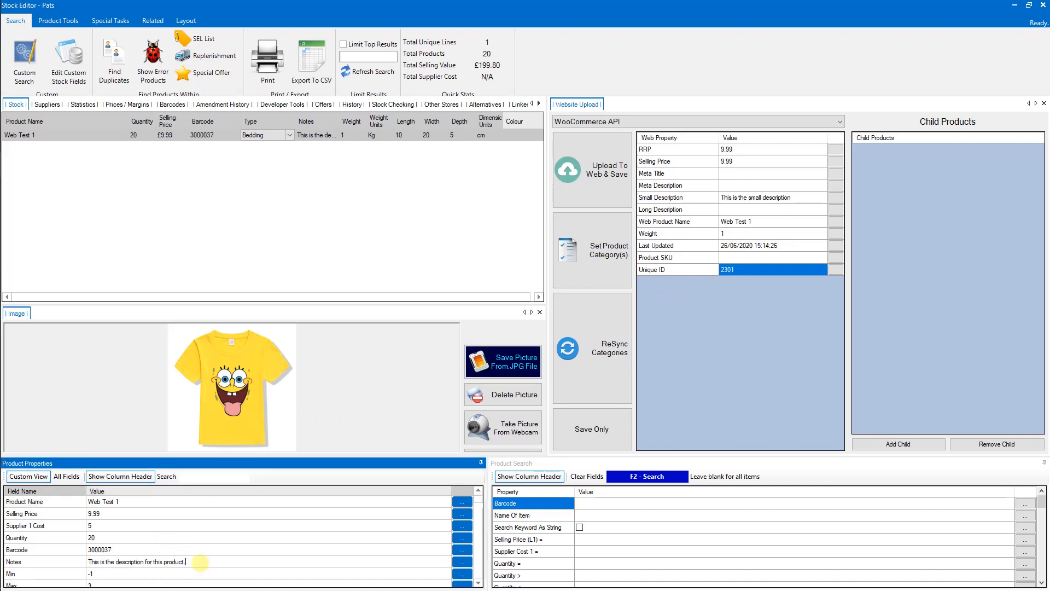
text(product's)
key(End)
text(UPDATED)
key(Return)
Set Web Test 1's stock quantity to 15.
click(118, 536)
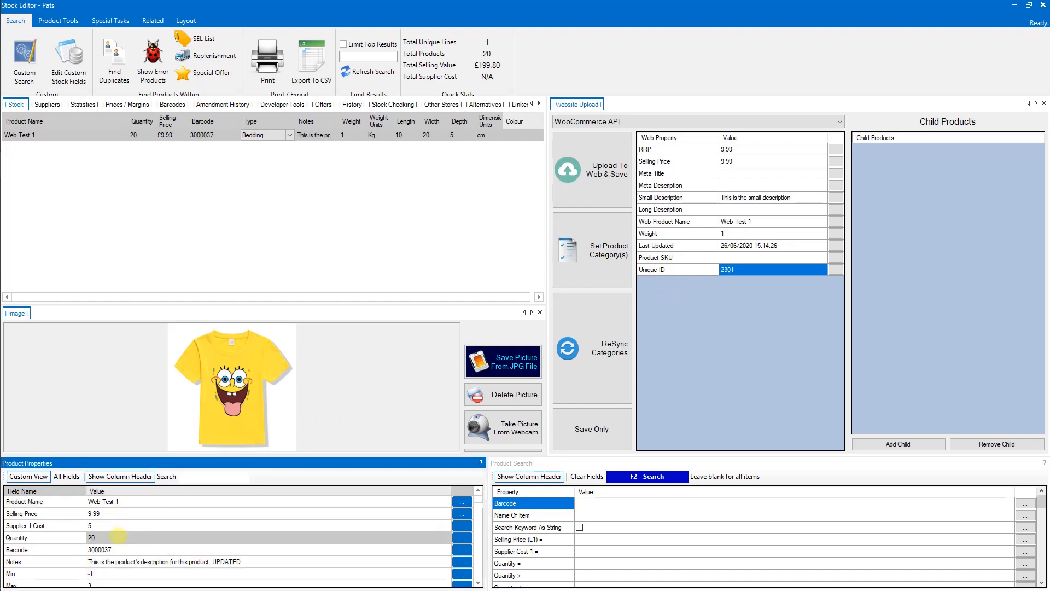
text(15)
key(Return)
Replace Web Test 1's picture with T-shirt 2.jpg and upload the updated product to the WooCommerce website.
click(501, 361)
click(127, 104)
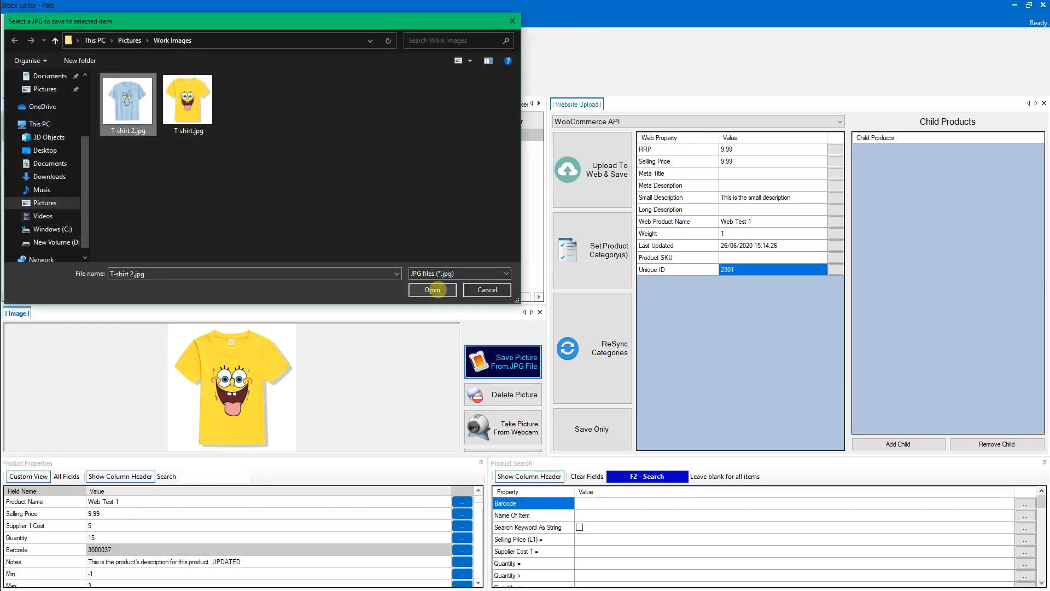
click(432, 290)
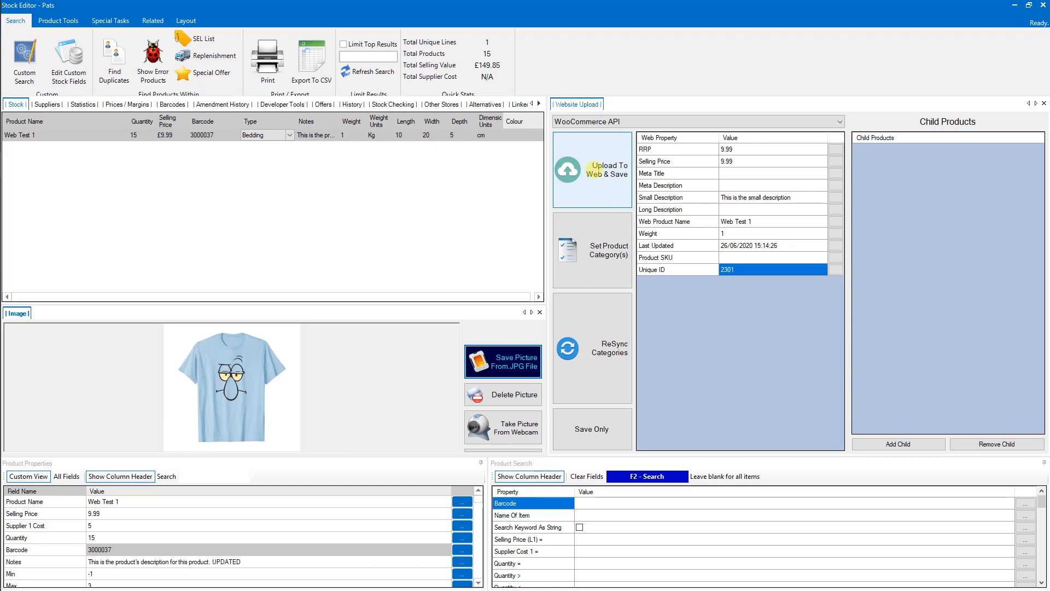
click(595, 166)
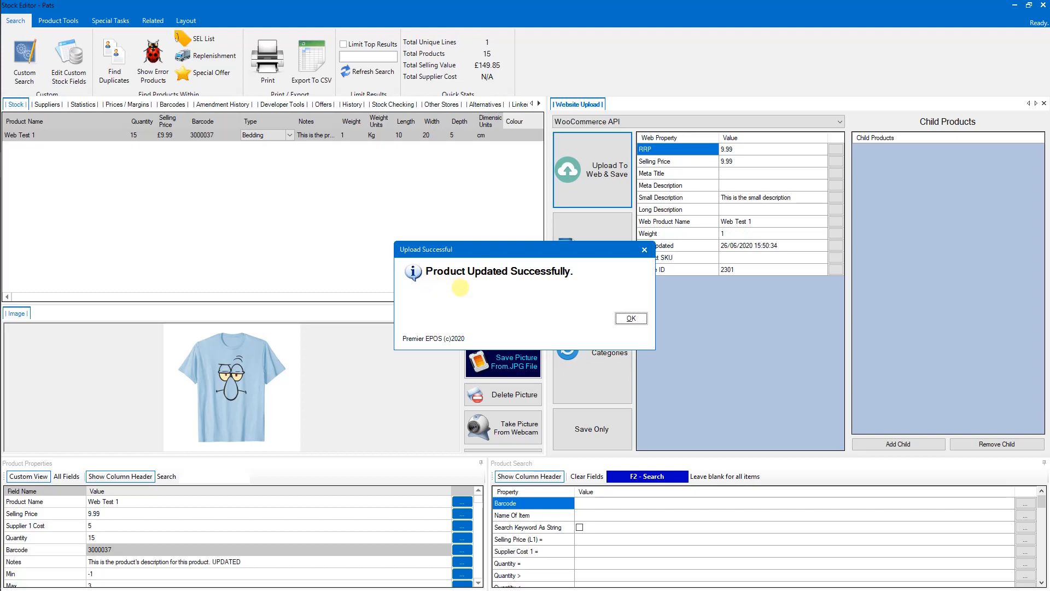
click(630, 318)
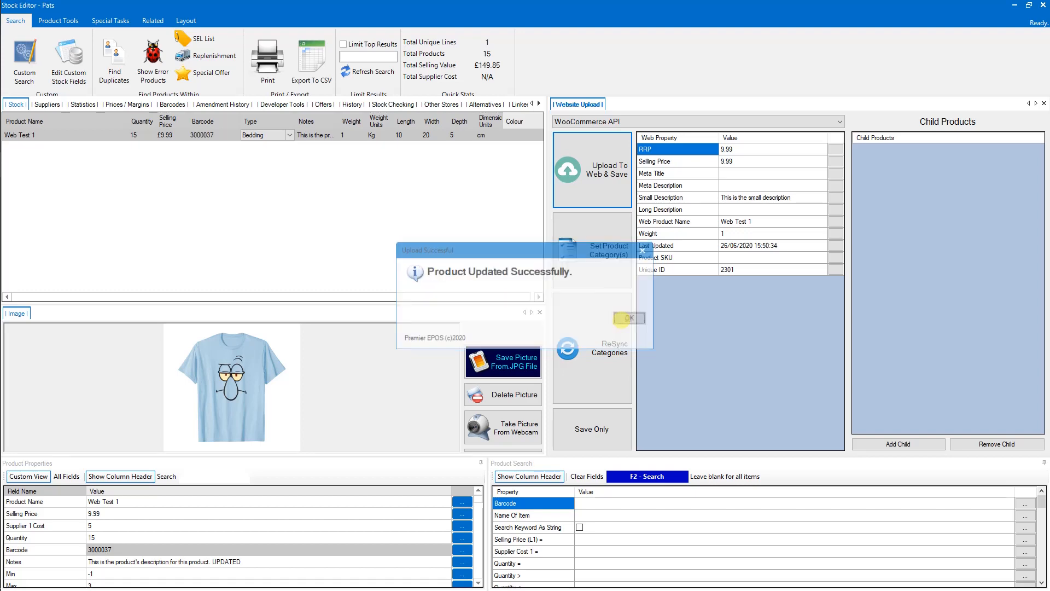
Switch to Web Test 1's WooCommerce edit page in the browser and check its description, product image and inventory stock quantity.
key(alt+Tab)
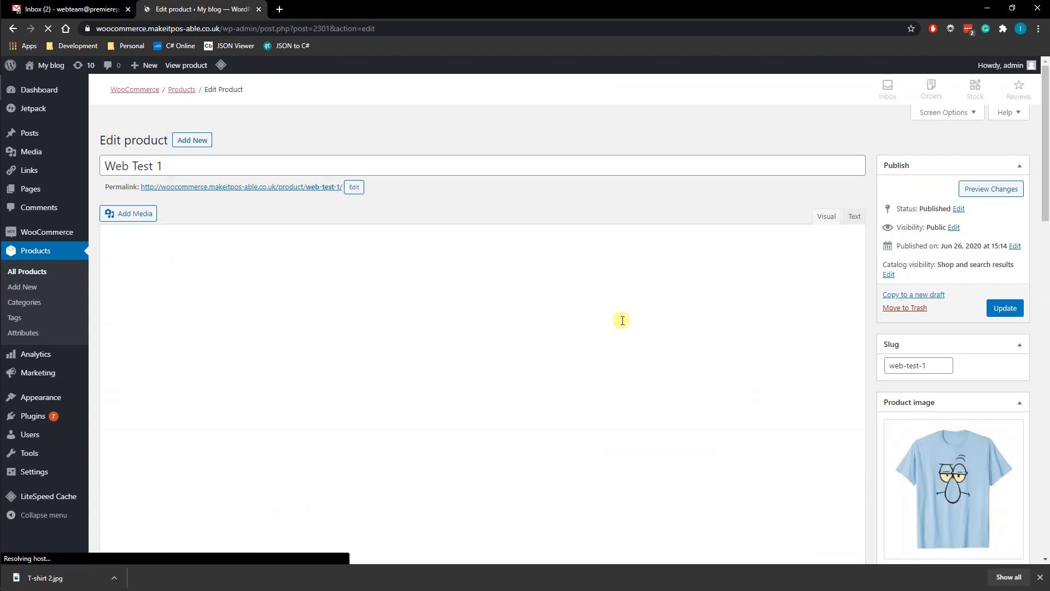
drag(305, 285, 144, 258)
scroll(343, 310, down, 2)
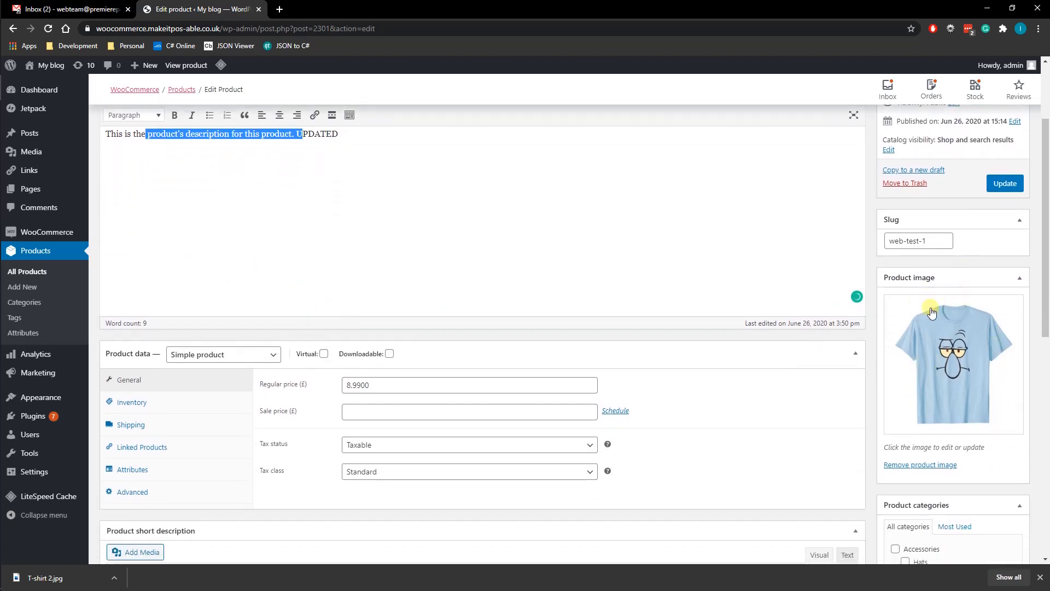
click(131, 403)
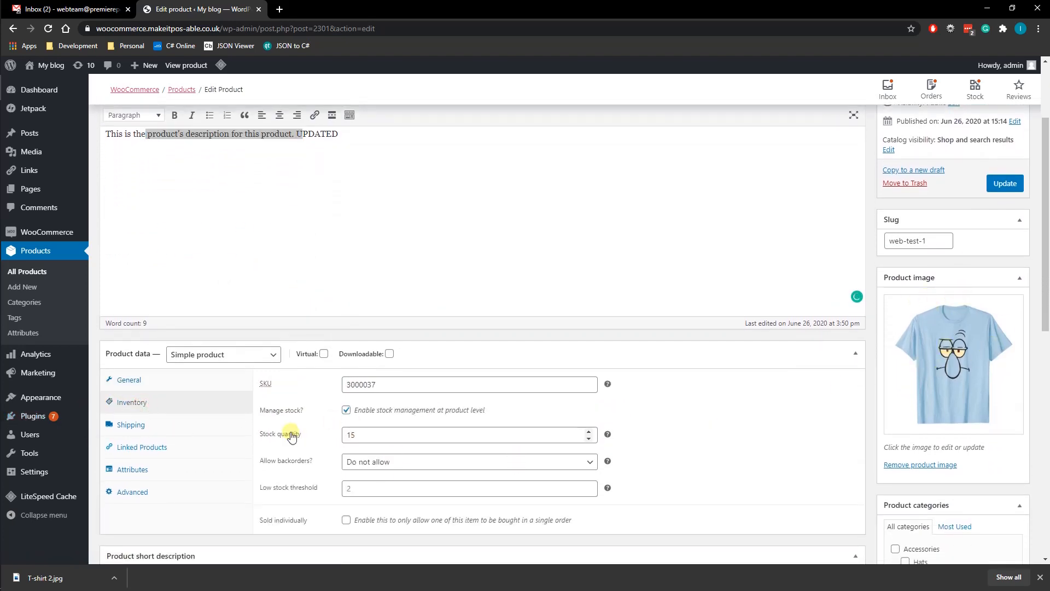
click(352, 435)
text(5)
scroll(470, 436, up, 2)
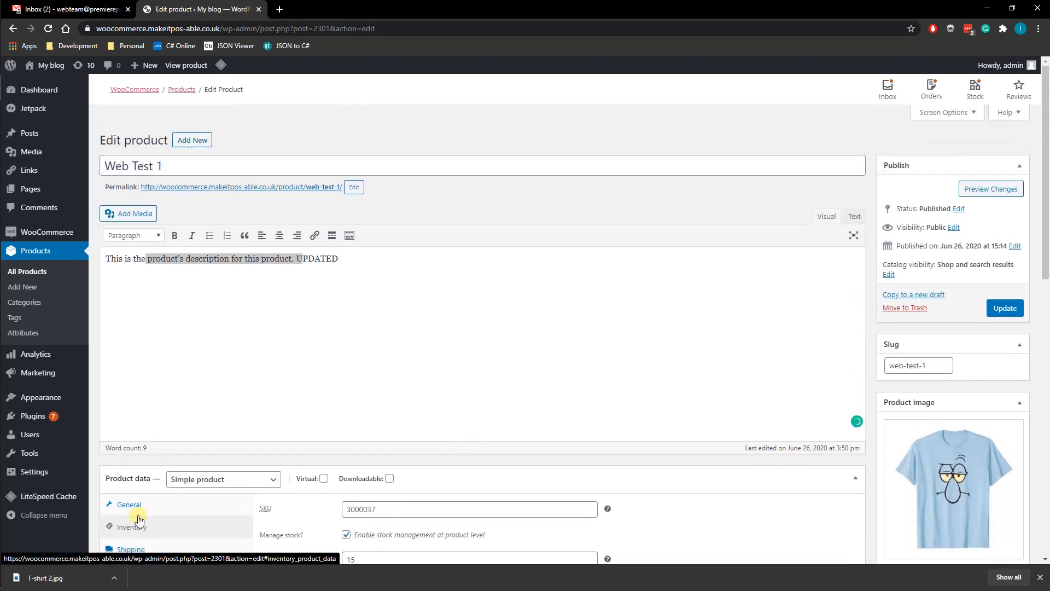
Check Web Test 1's general, inventory and shipping data, including its price, weight and dimensions, plus the sections below.
click(153, 501)
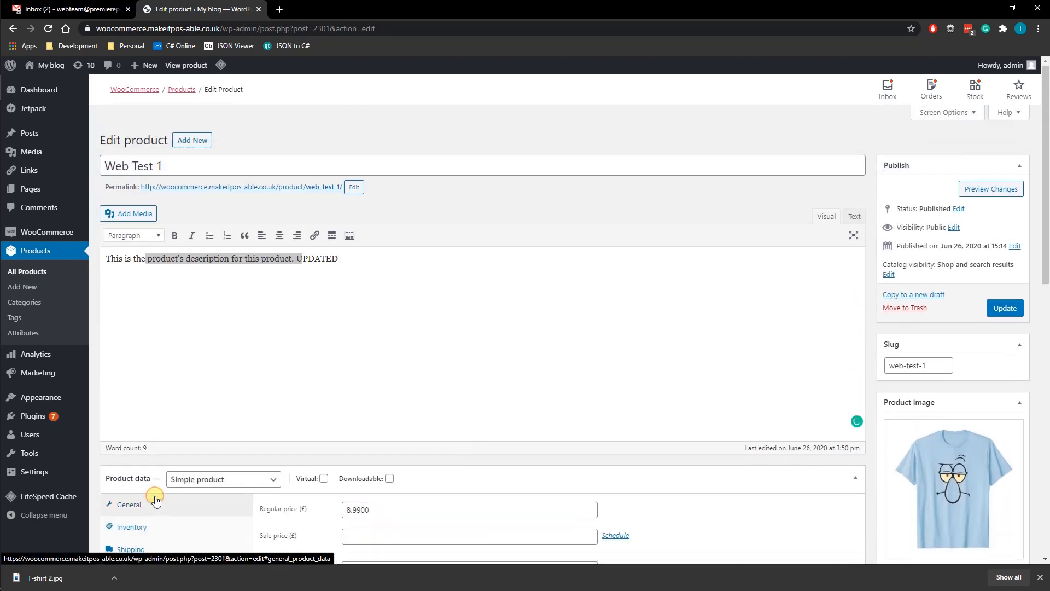
scroll(373, 518, down, 1)
click(154, 487)
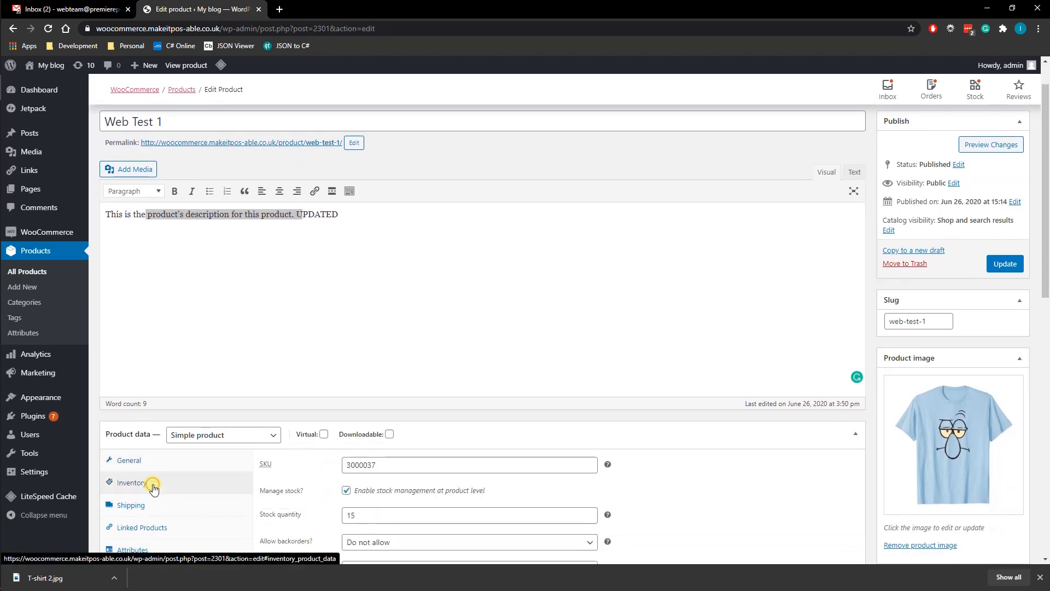
scroll(153, 489, down, 2)
click(154, 379)
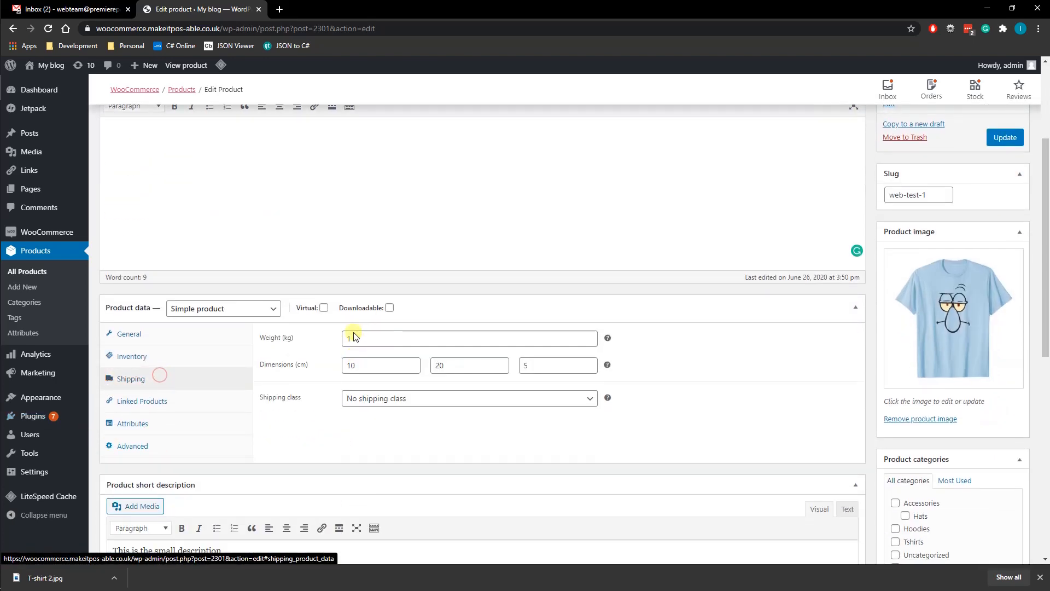
scroll(212, 425, down, 3)
scroll(222, 430, up, 2)
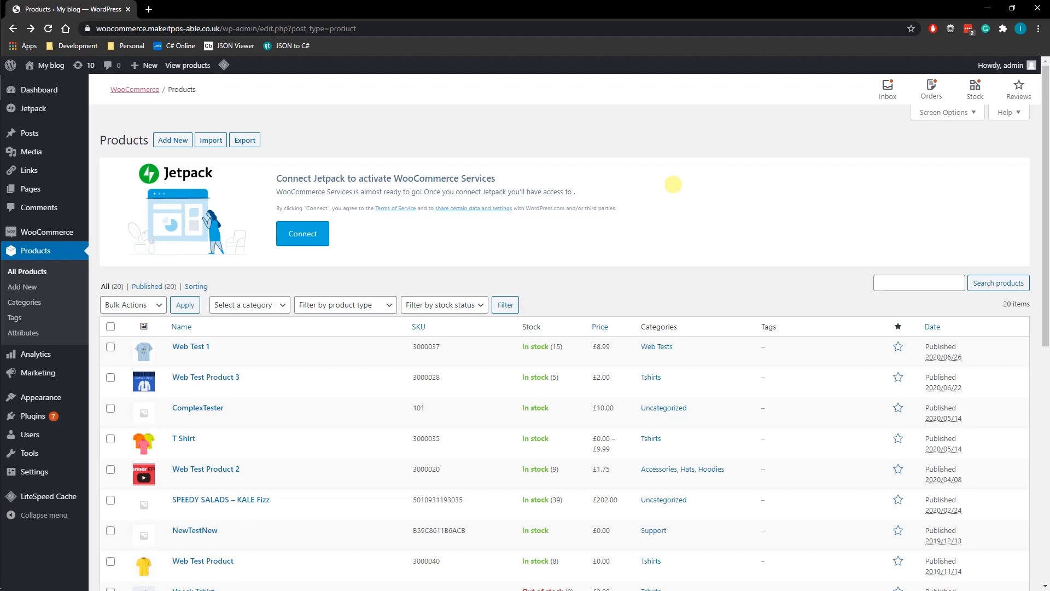
Open the T Shirt variable product from the WooCommerce product list and examine its Basic Colour attribute values.
click(184, 439)
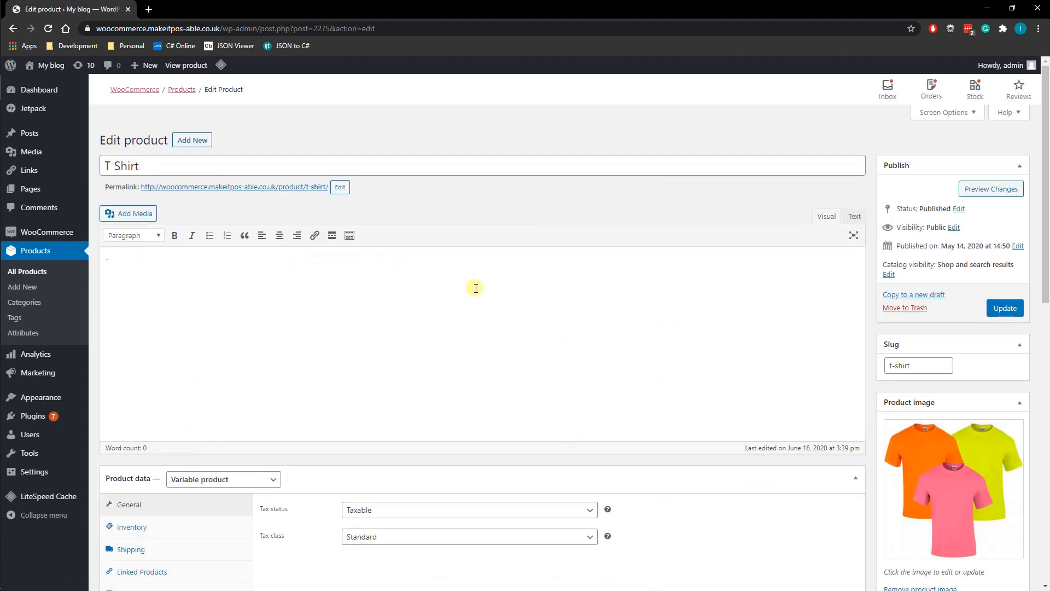
scroll(531, 327, down, 3)
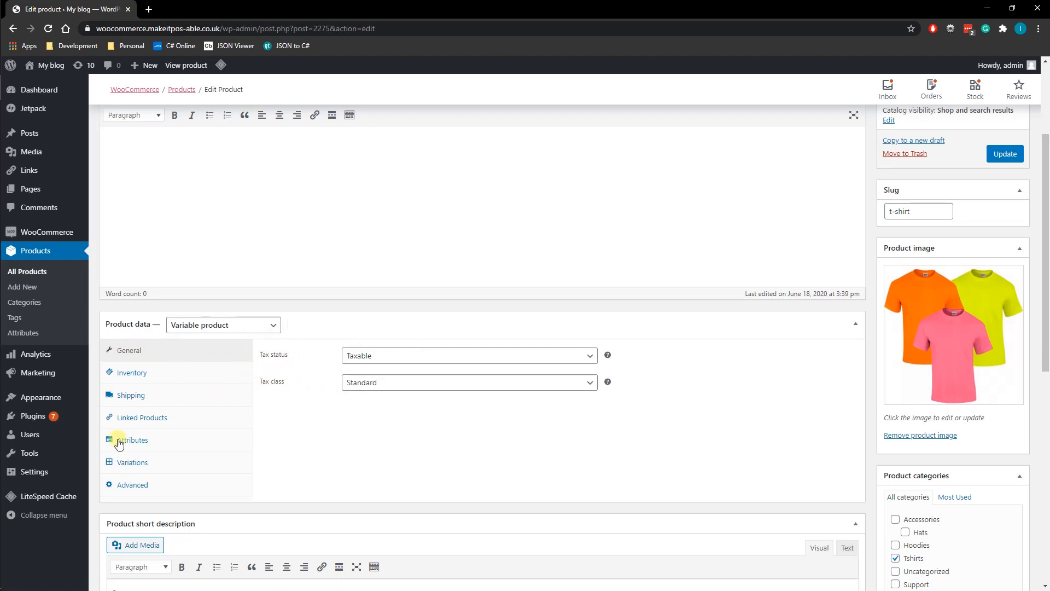
click(166, 445)
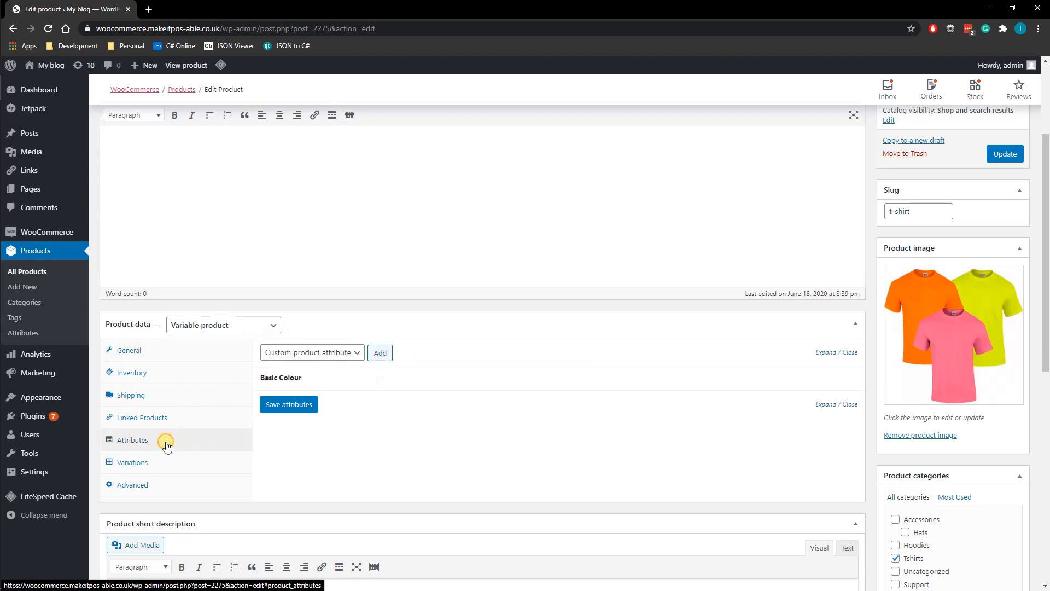
click(332, 388)
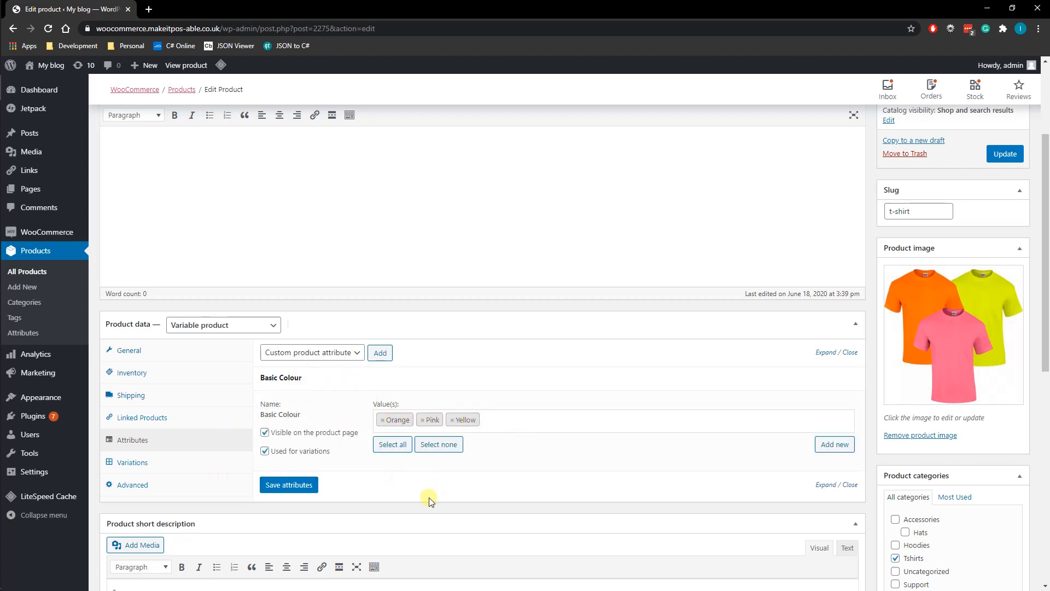
Examine the T Shirt product's Orange, Pink and Yellow variations, expanding and collapsing each one's details.
click(145, 463)
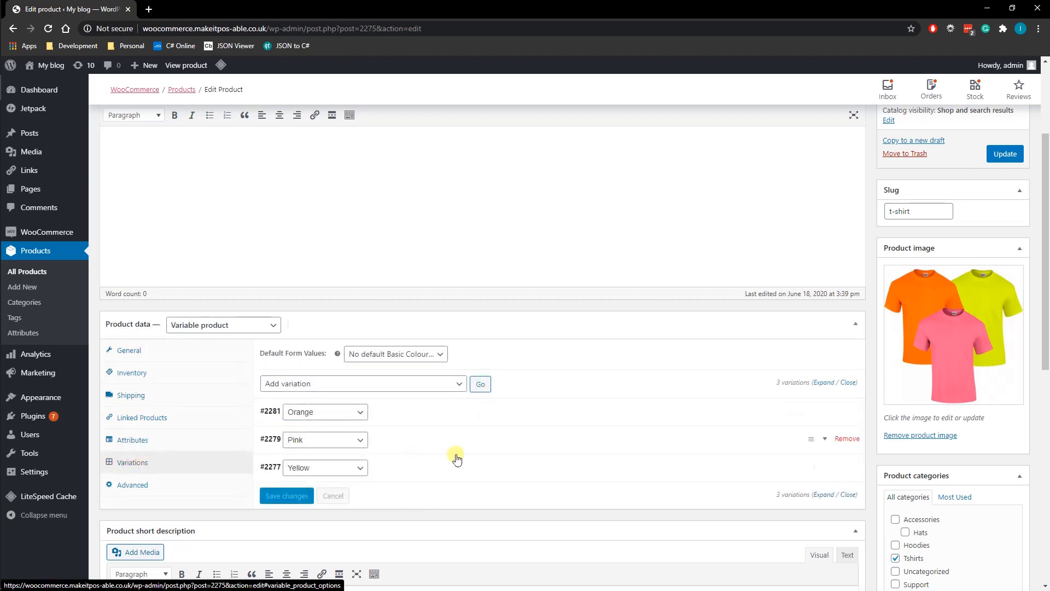
click(435, 421)
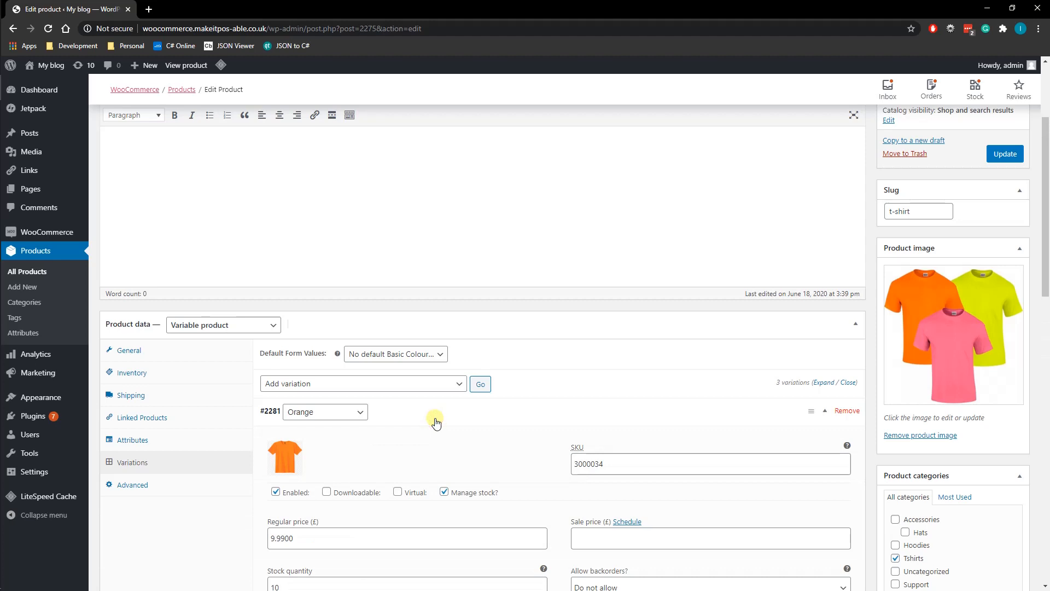
click(435, 421)
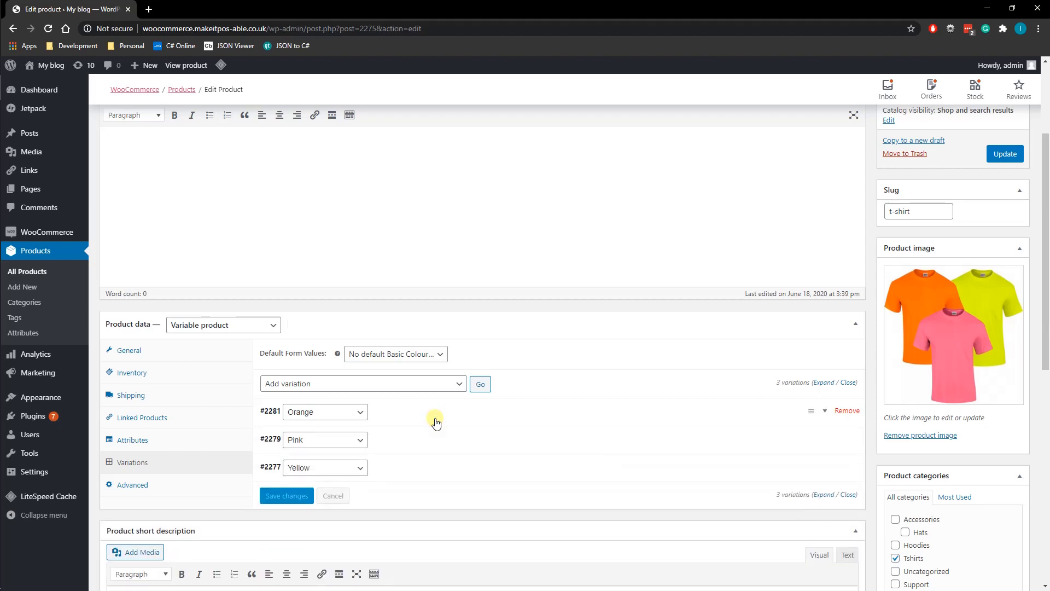
click(435, 421)
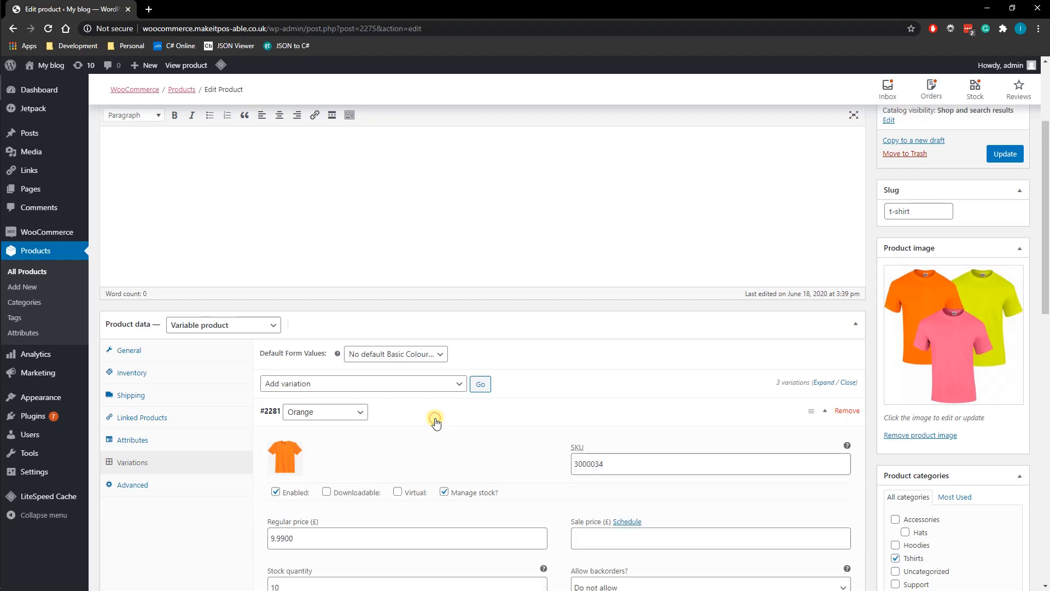
click(436, 422)
click(448, 443)
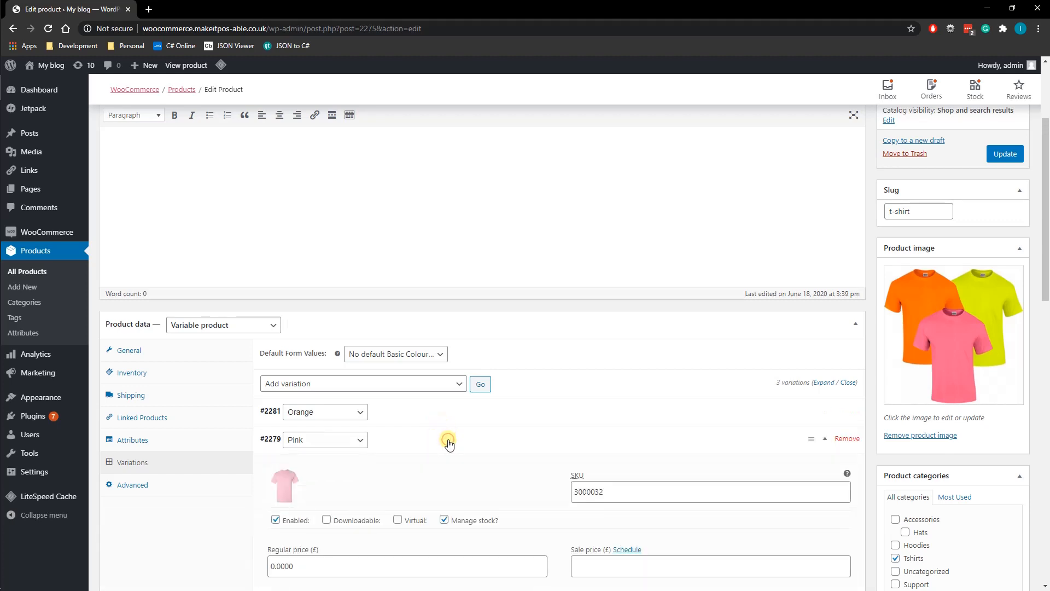
click(448, 441)
click(441, 469)
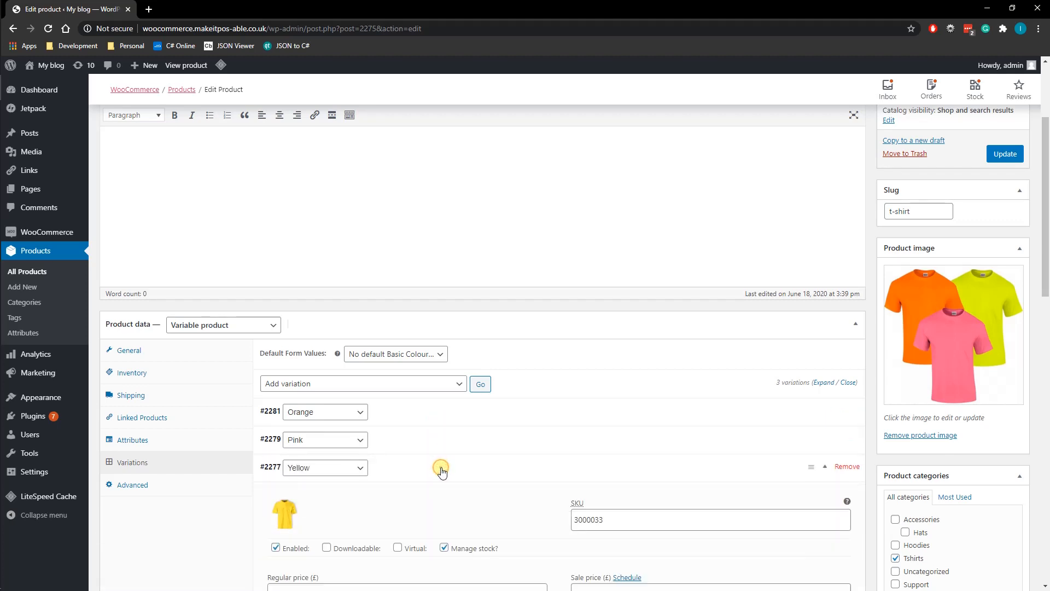
click(441, 470)
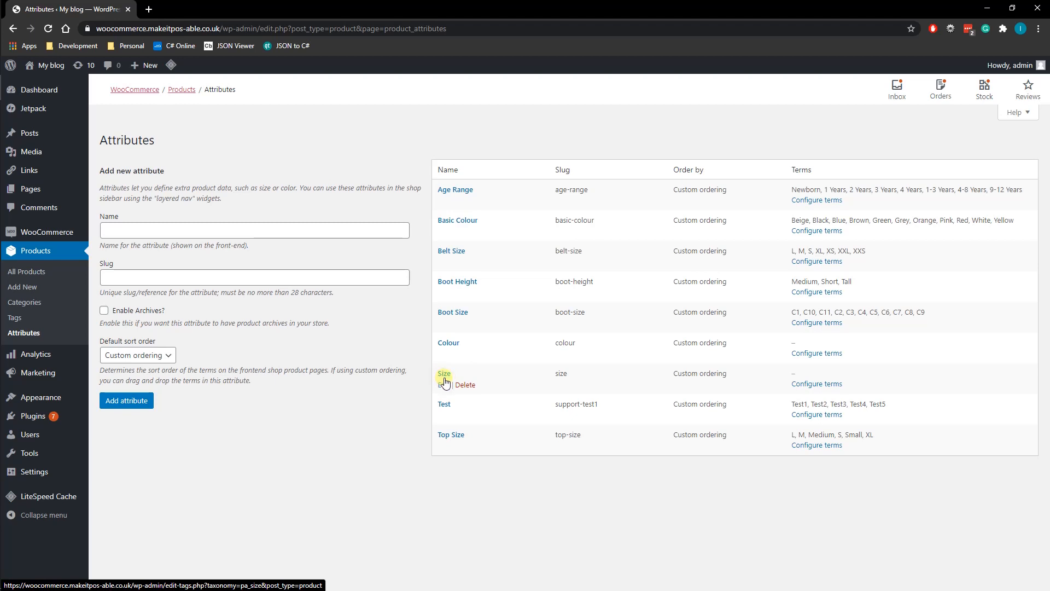
click(208, 234)
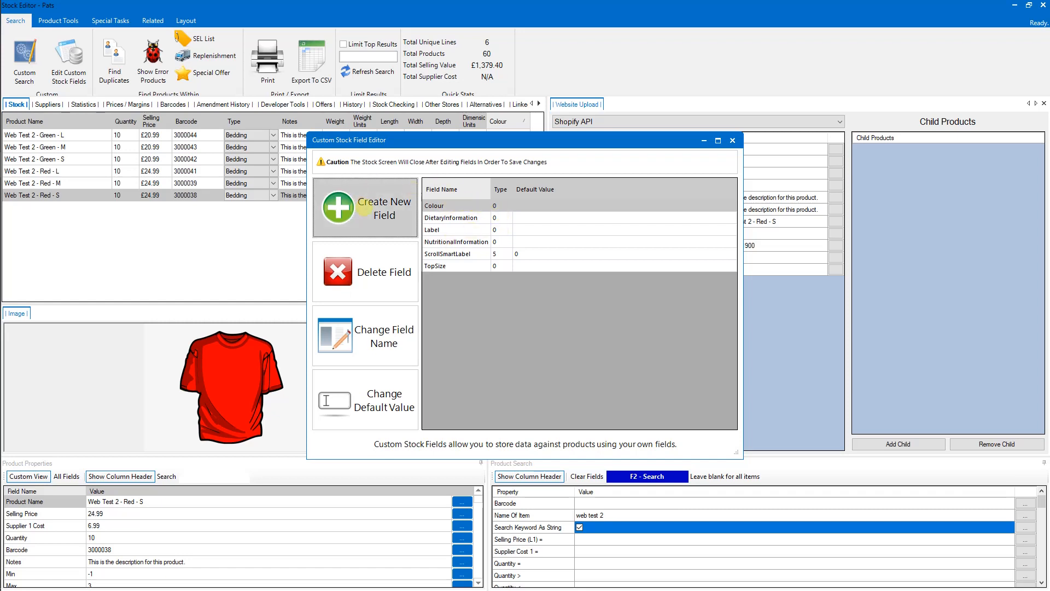
Create a custom stock field named Size of type Text with a blank default value, and close the Custom Stock Field Editor.
click(363, 207)
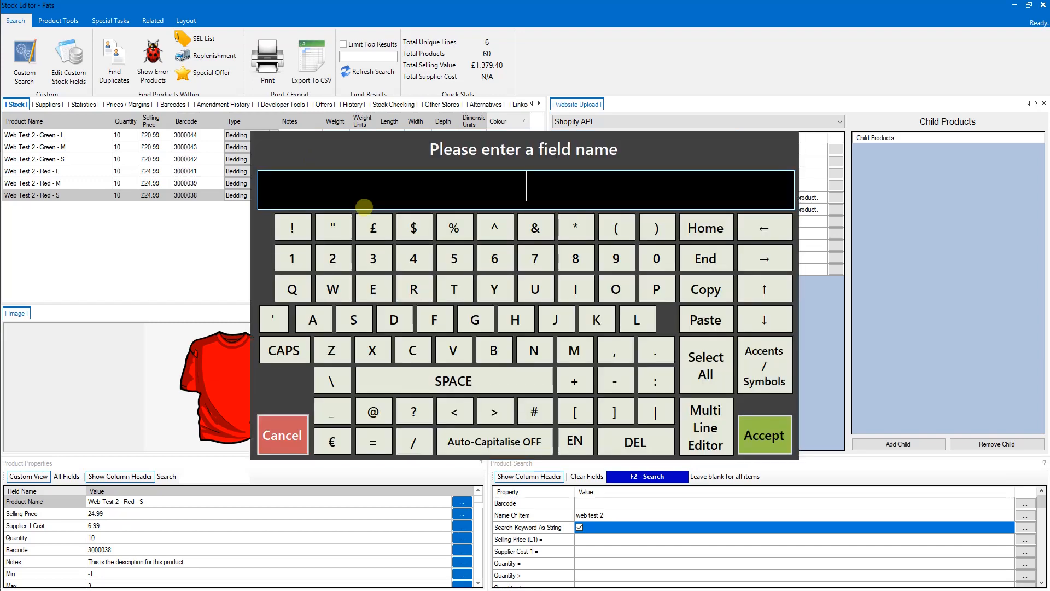
text(Size)
key(Return)
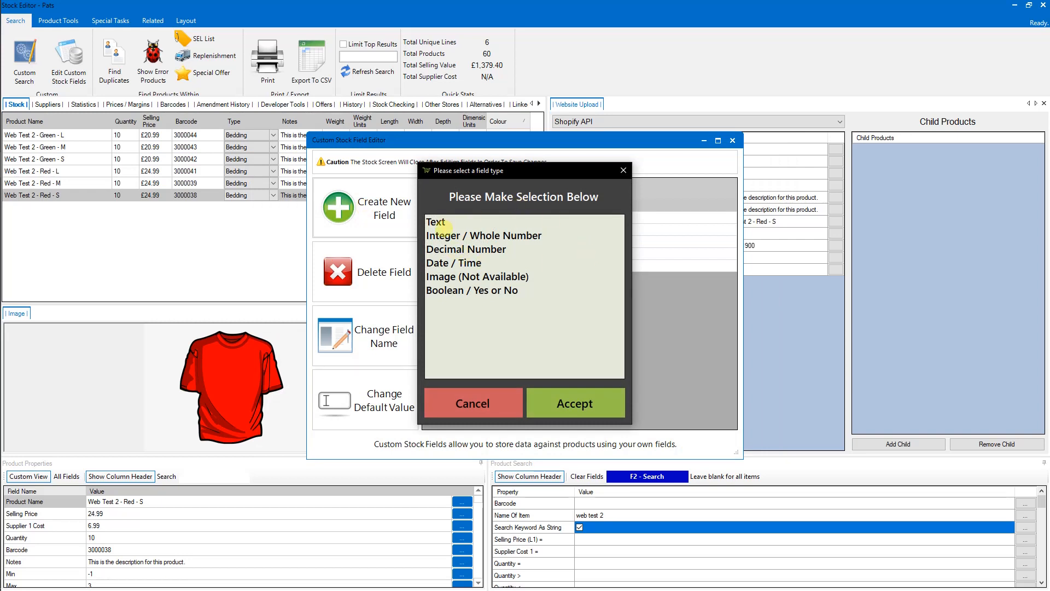
click(440, 222)
click(562, 402)
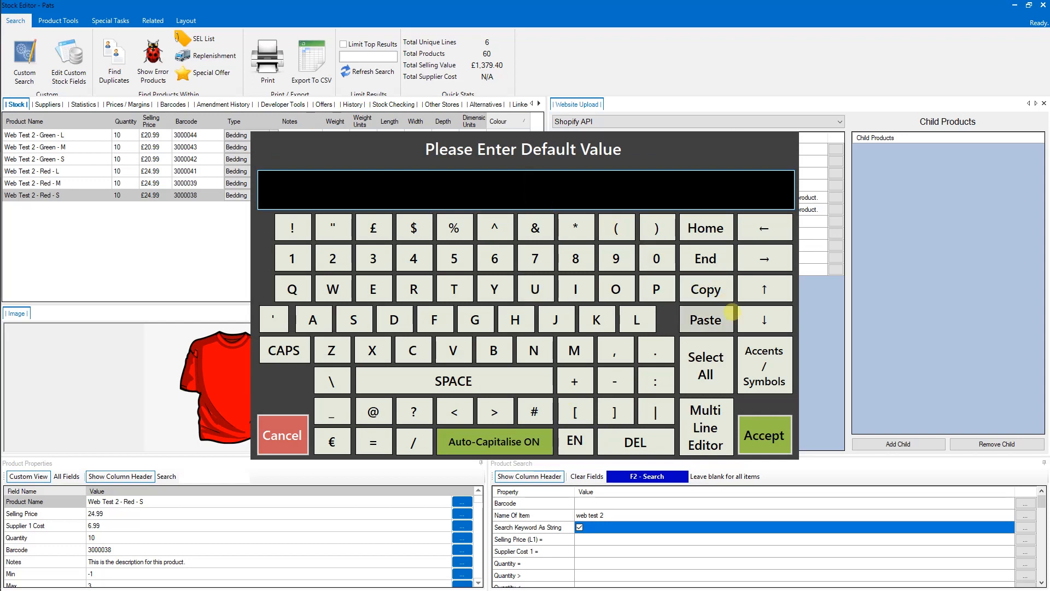
key(Return)
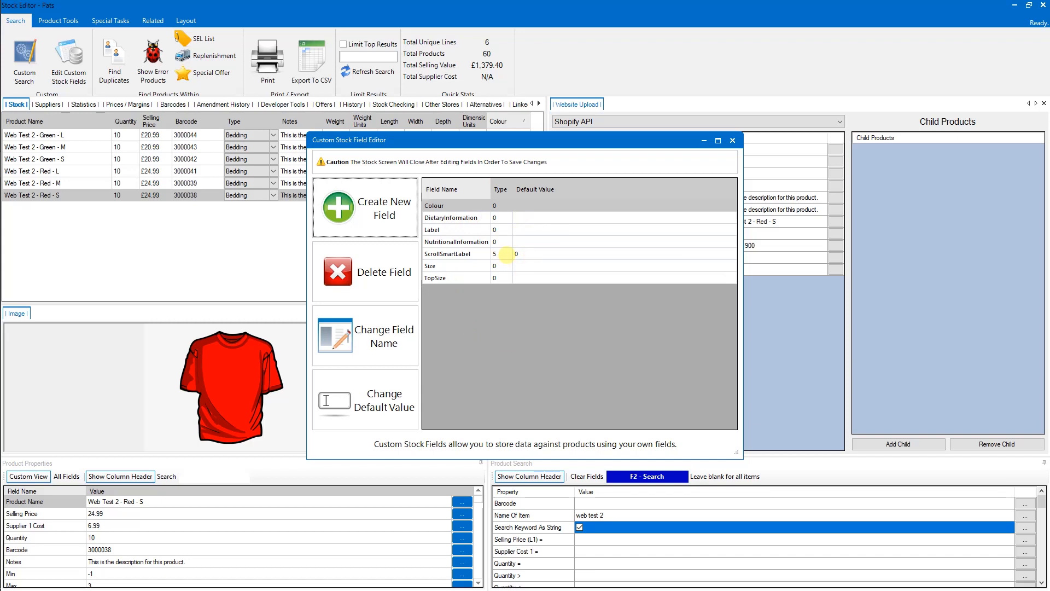
click(734, 140)
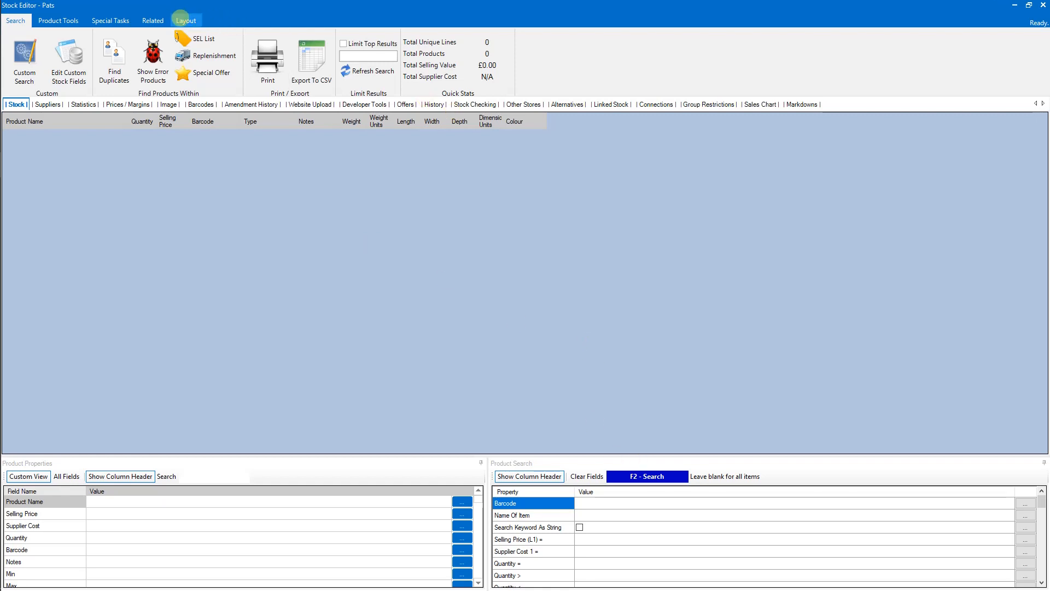
Load the saved layout named Web Integration Data.
click(181, 17)
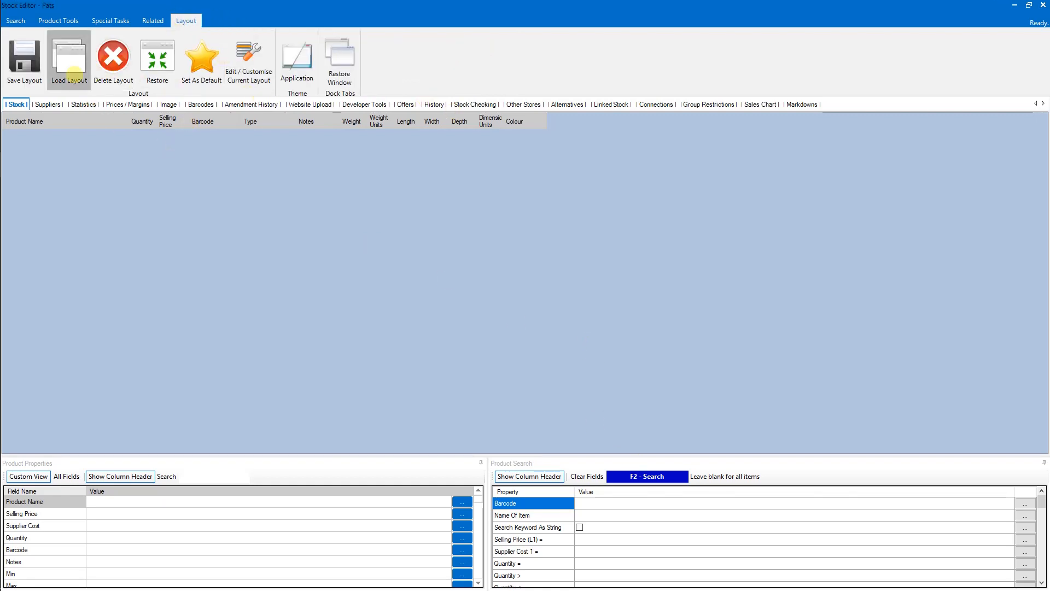
click(70, 63)
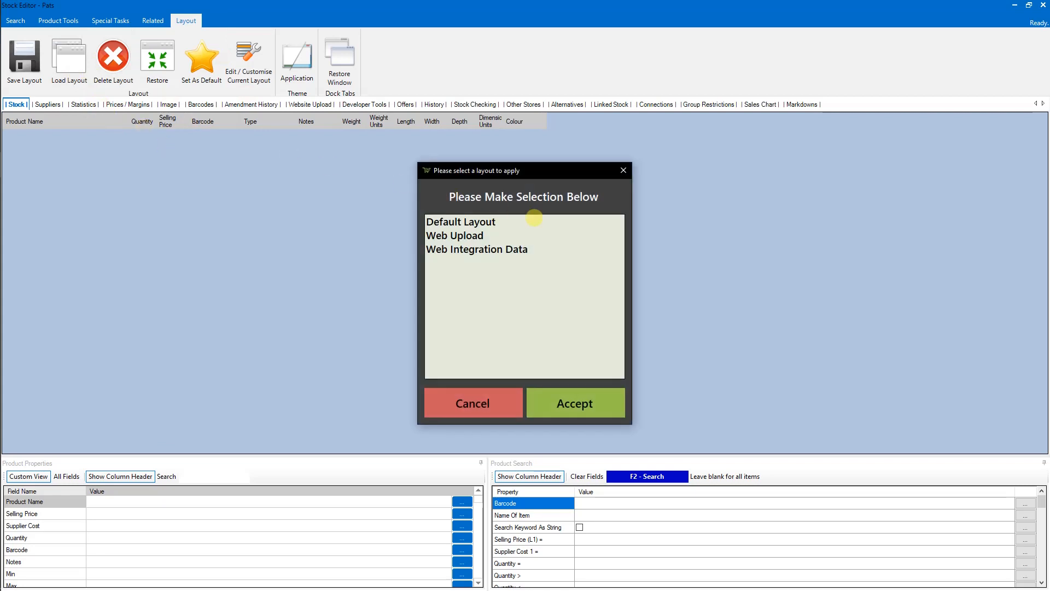
click(514, 249)
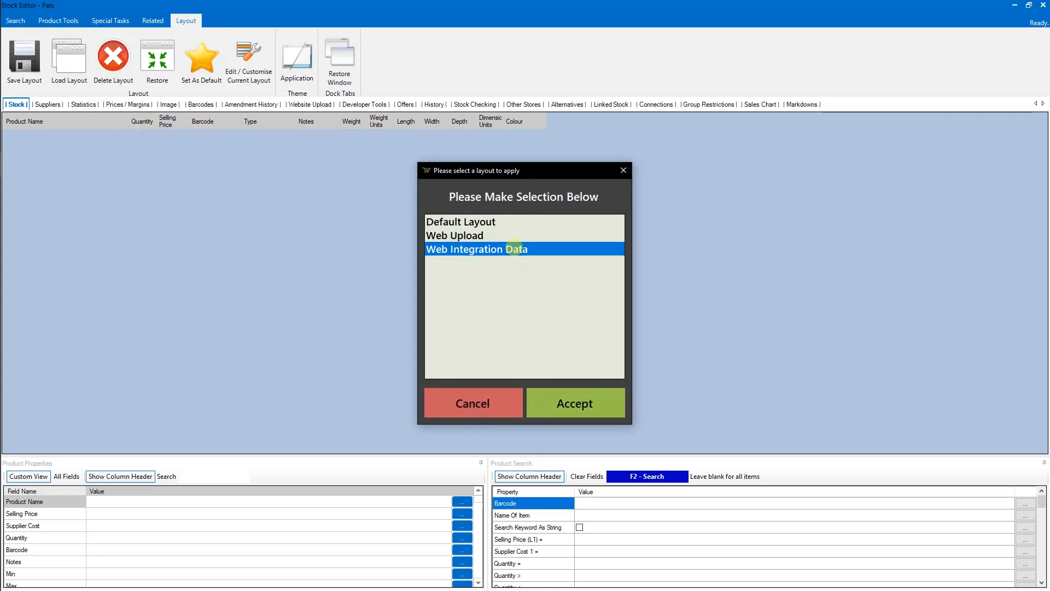
click(581, 405)
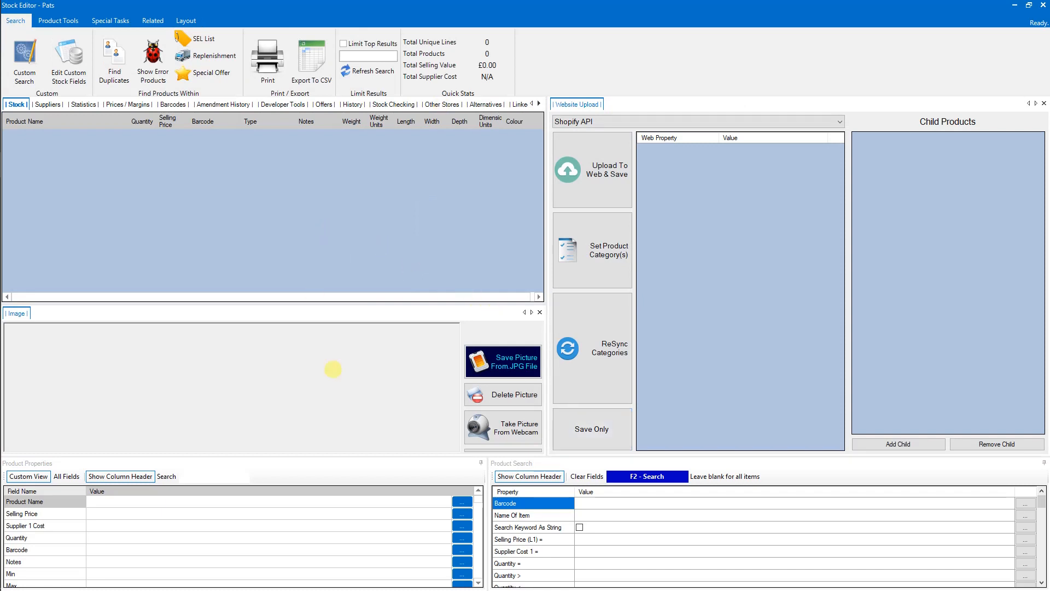
Filter the product properties by "size" and select the custom Size field.
click(205, 477)
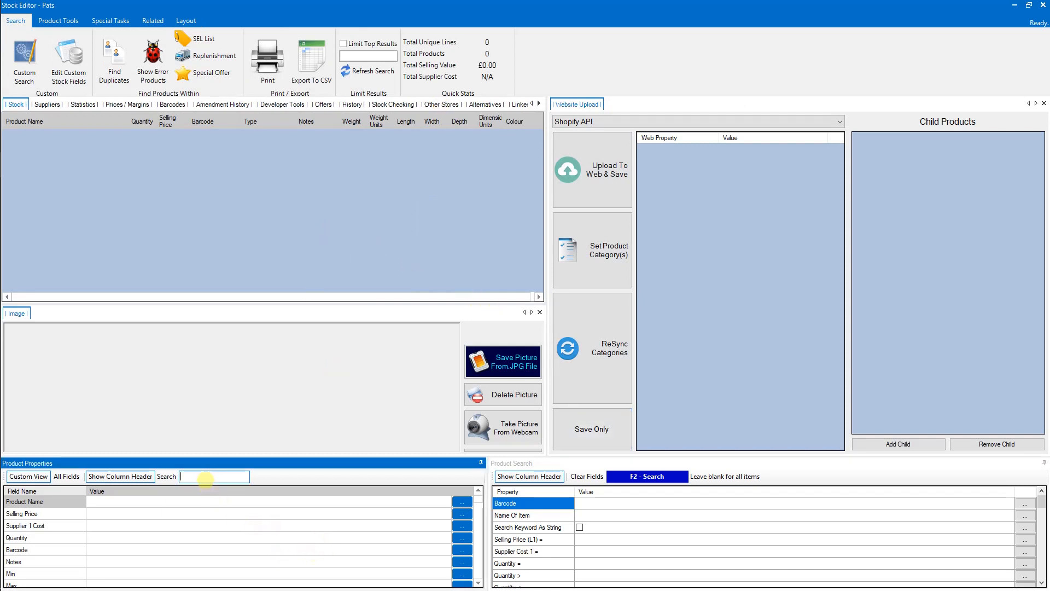
text(size)
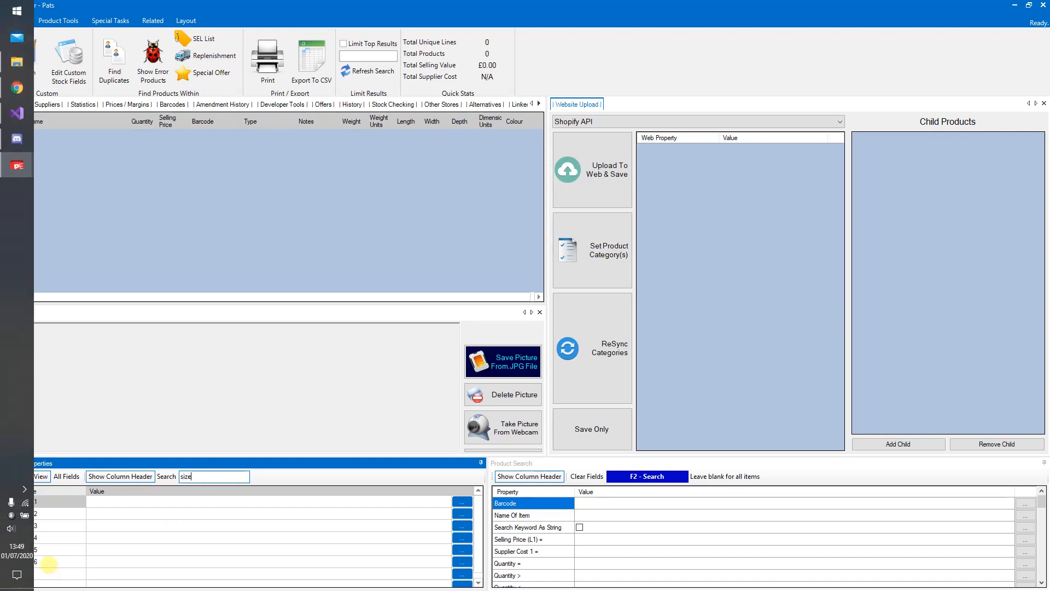
click(66, 573)
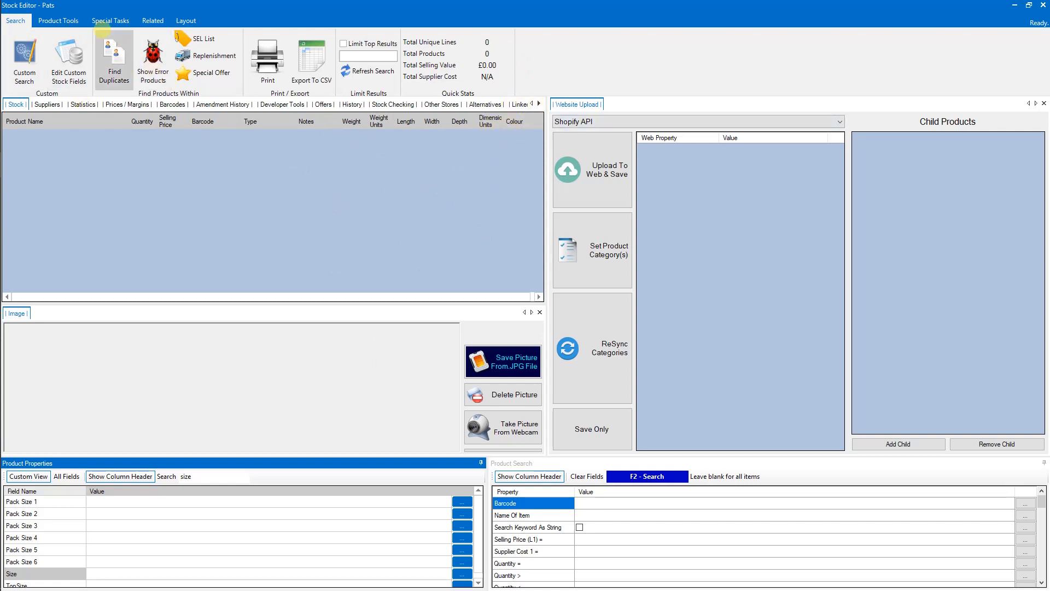
Customise the current layout by adding the Size field to the stock table with the column header Size, and close the customisation.
click(184, 22)
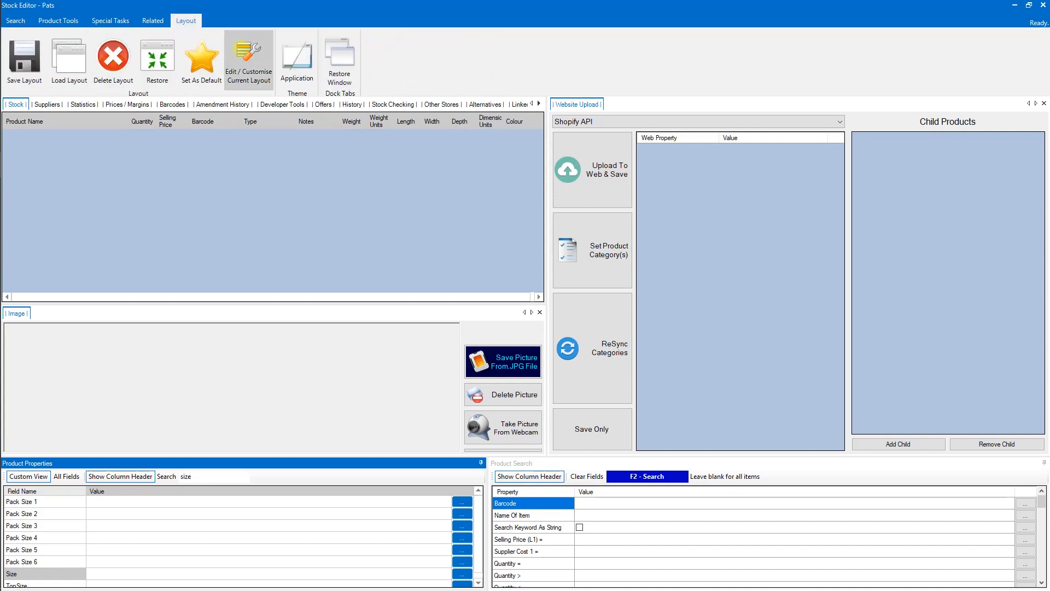
click(248, 54)
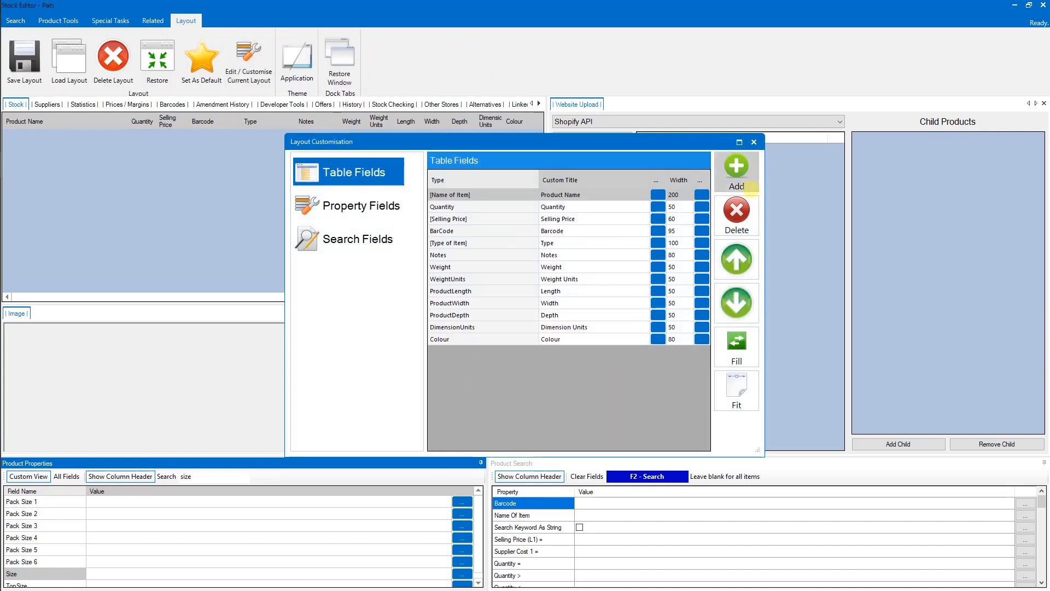
click(736, 176)
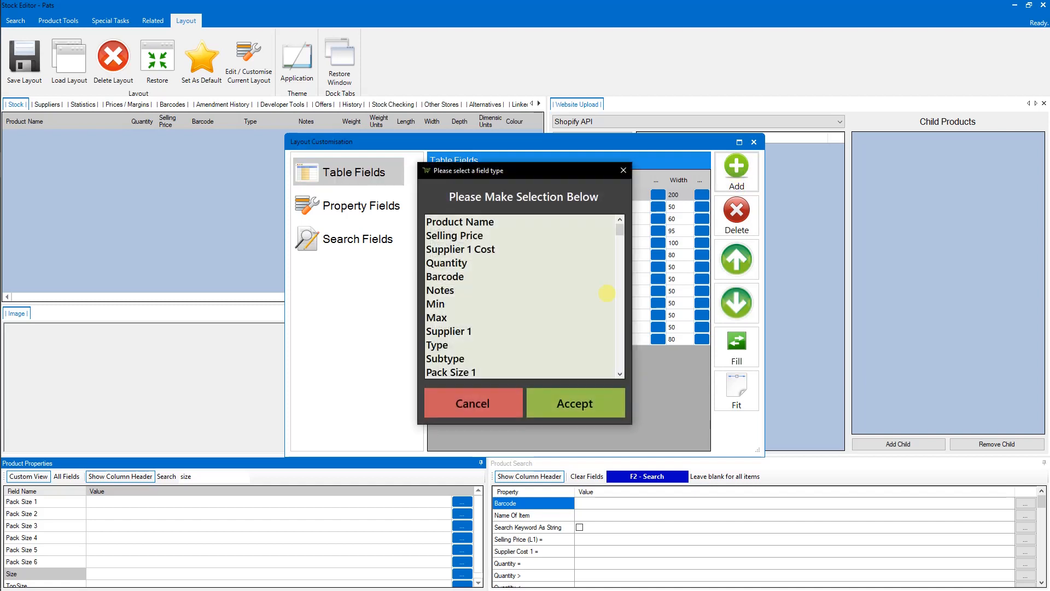
key(s)
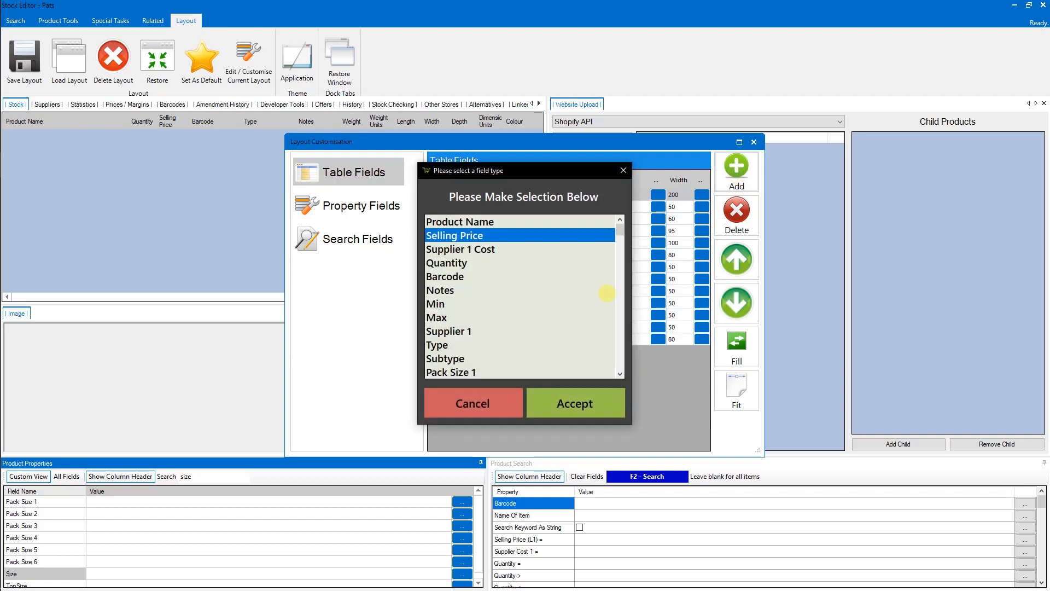
key(s)
key(s)
key(s)
key(s)
key(s)
key(s)
click(557, 404)
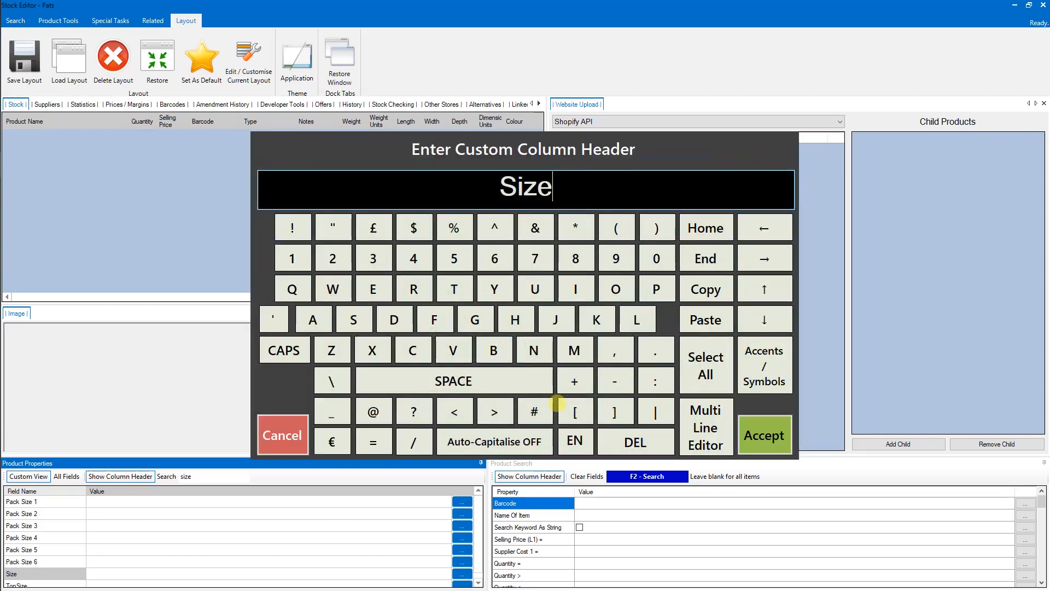
click(763, 435)
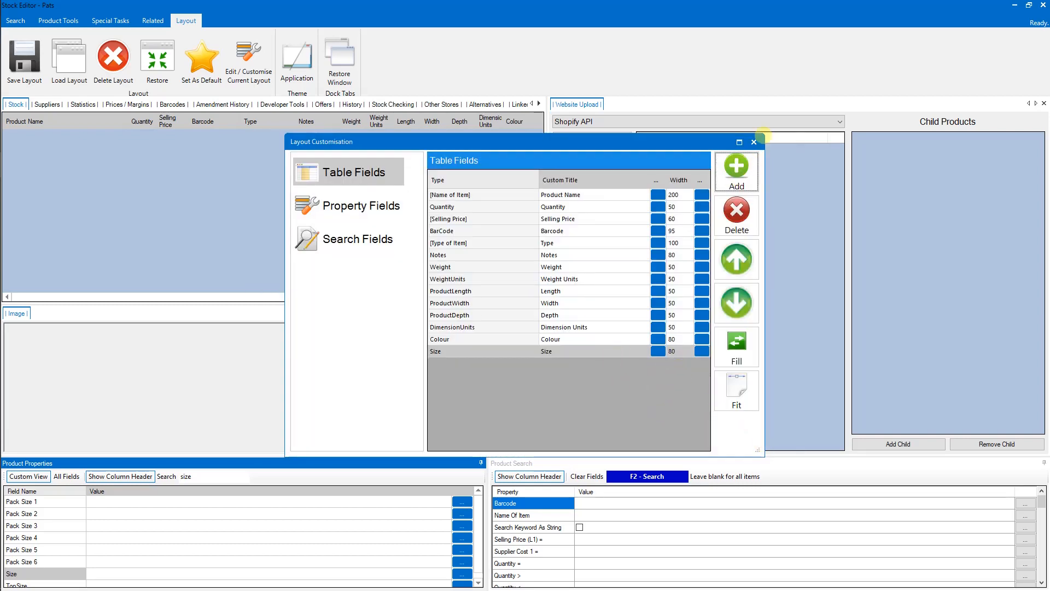
click(755, 142)
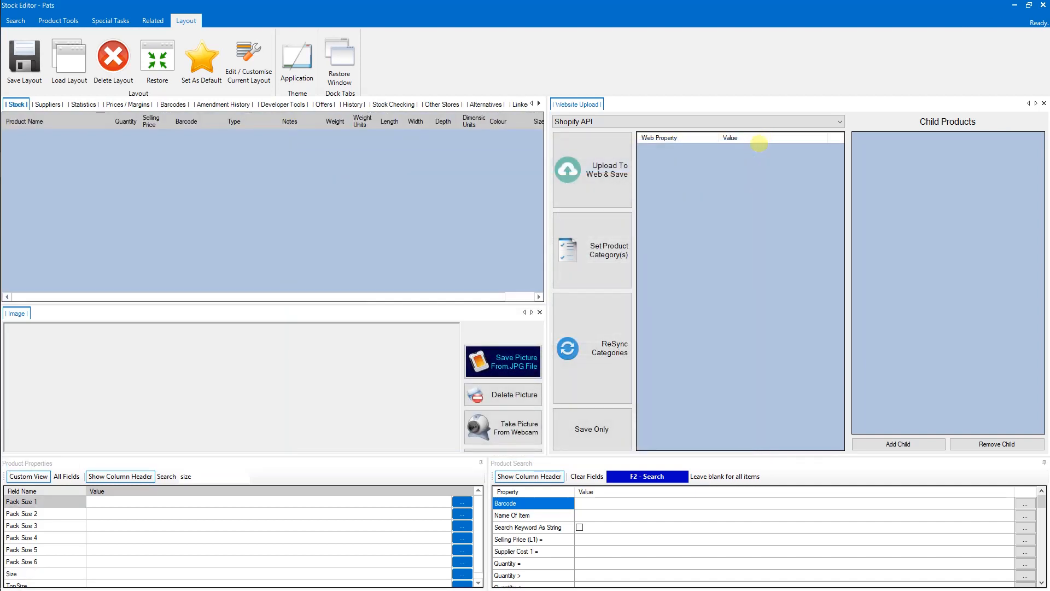
drag(441, 295, 483, 295)
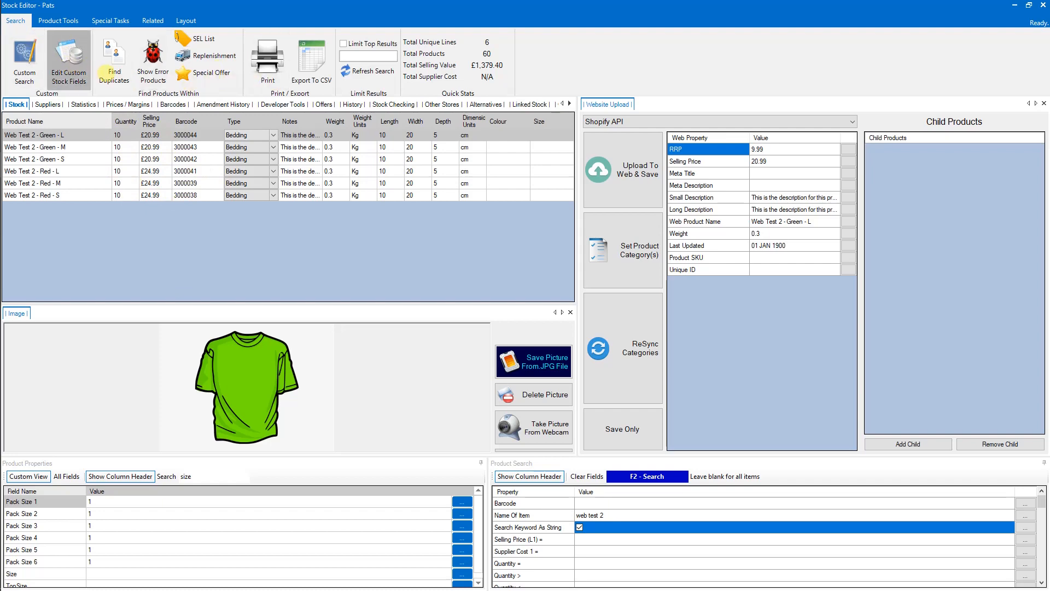
Create a custom stock field named _Weight of type Text with a blank default value, and close the Custom Stock Field Editor.
click(82, 65)
click(383, 200)
text(_)
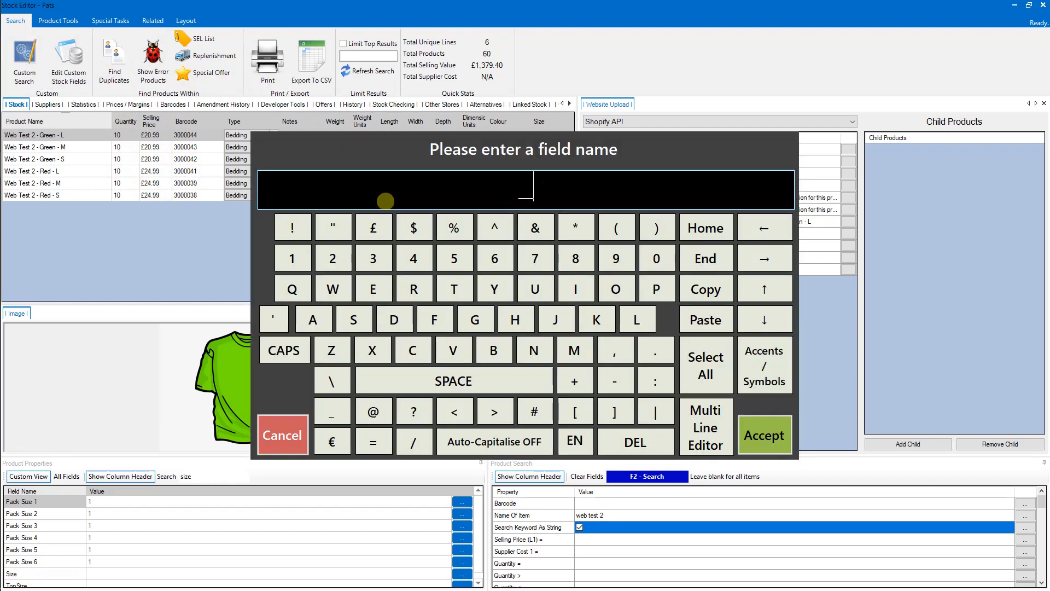
text(Weight)
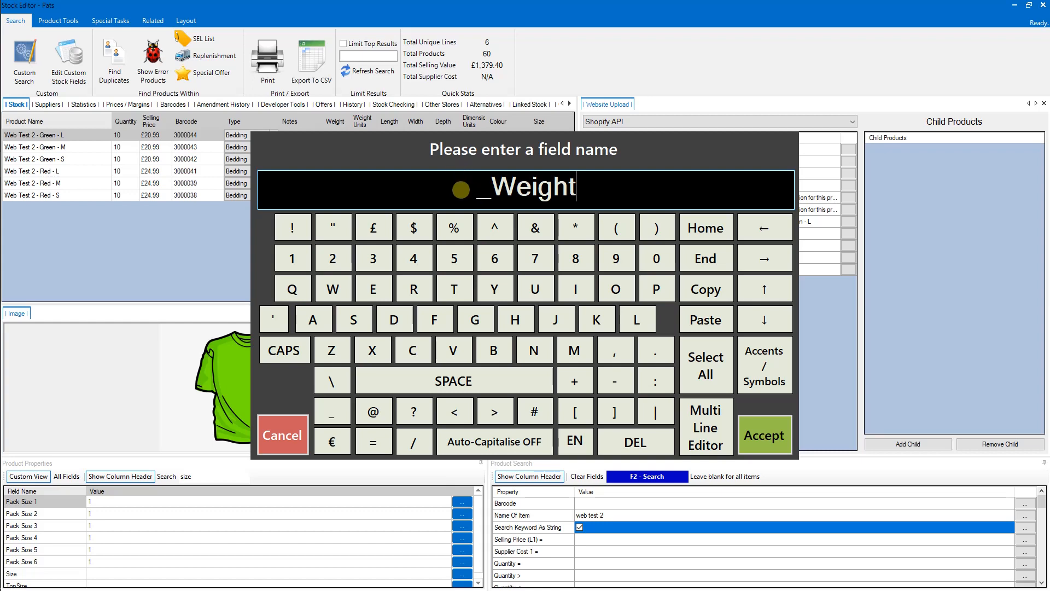
drag(476, 191, 485, 191)
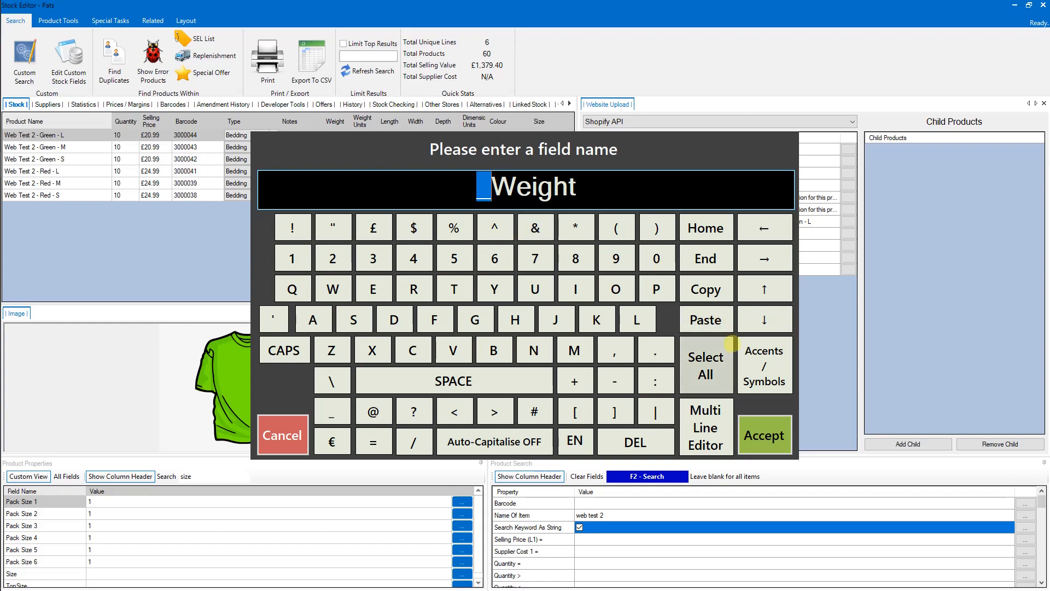
click(764, 447)
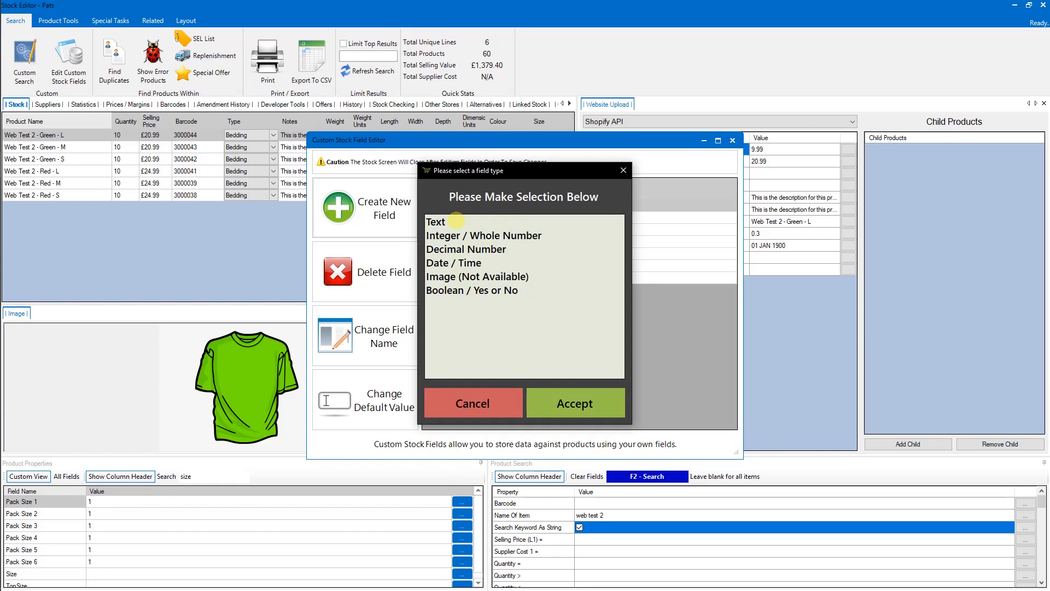
click(454, 220)
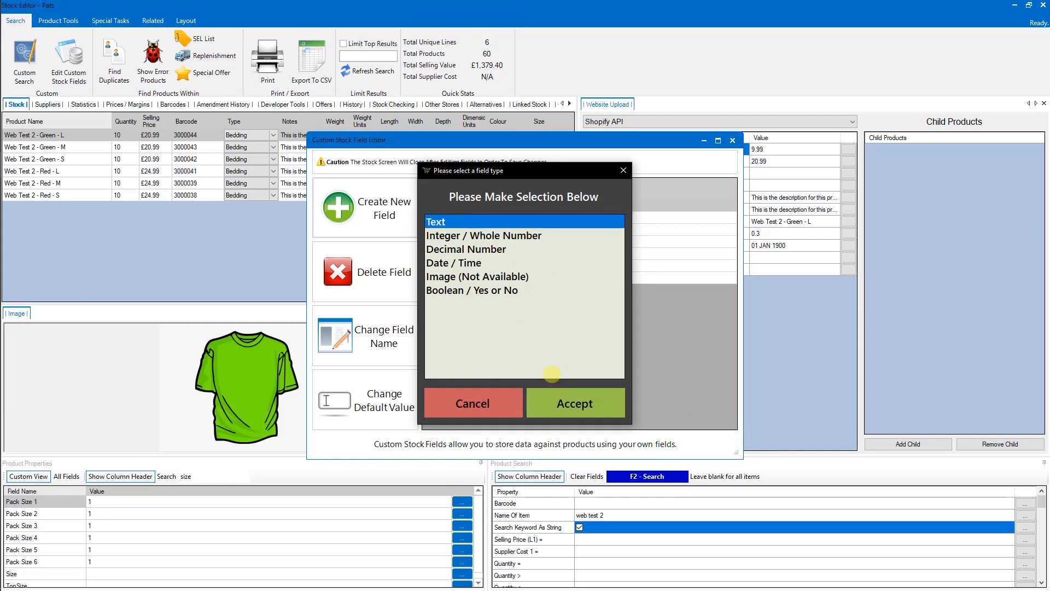
click(554, 391)
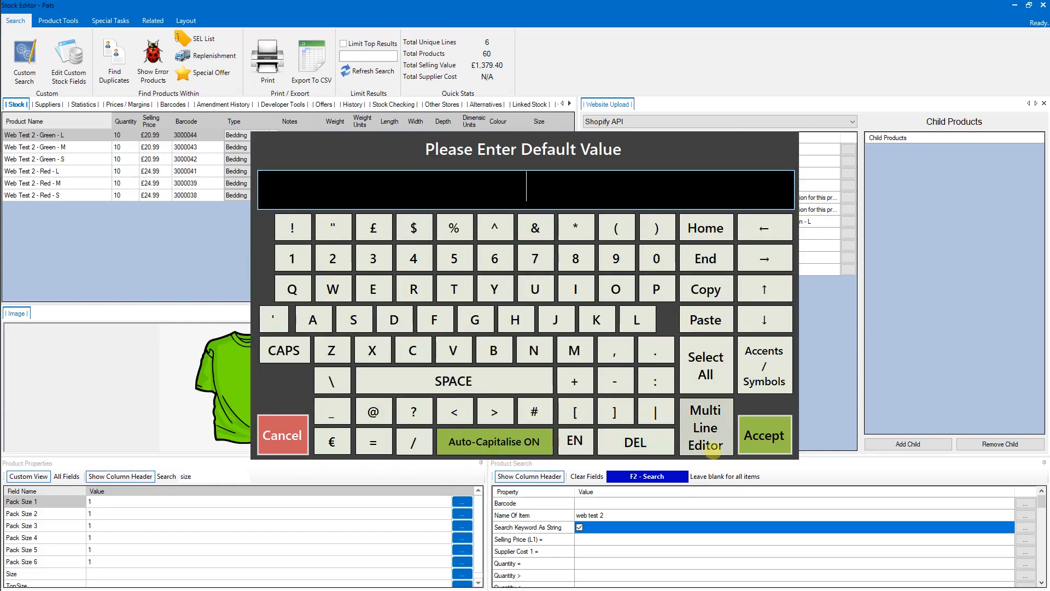
click(776, 432)
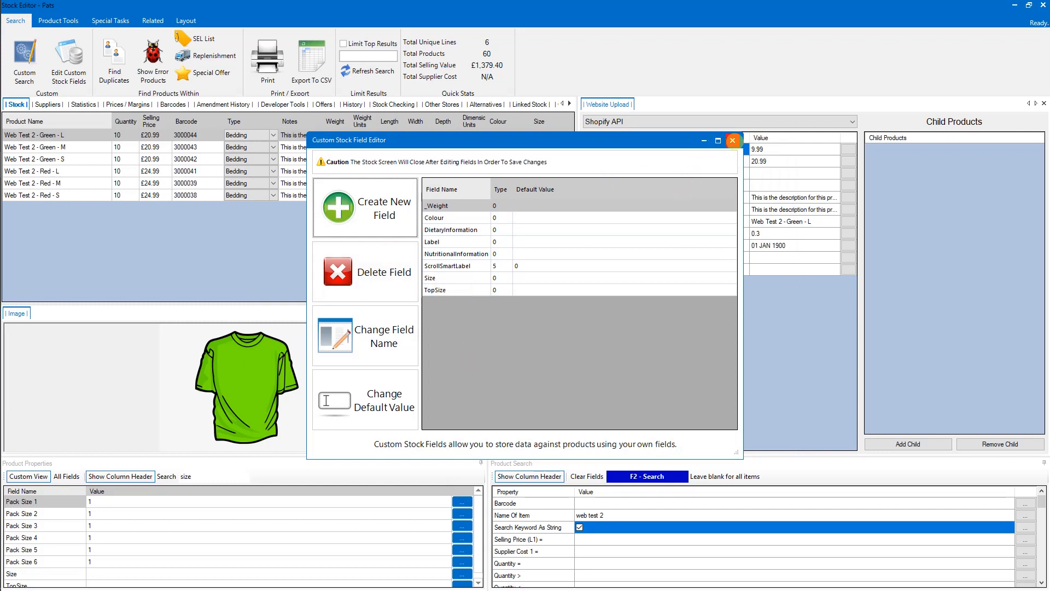
click(732, 140)
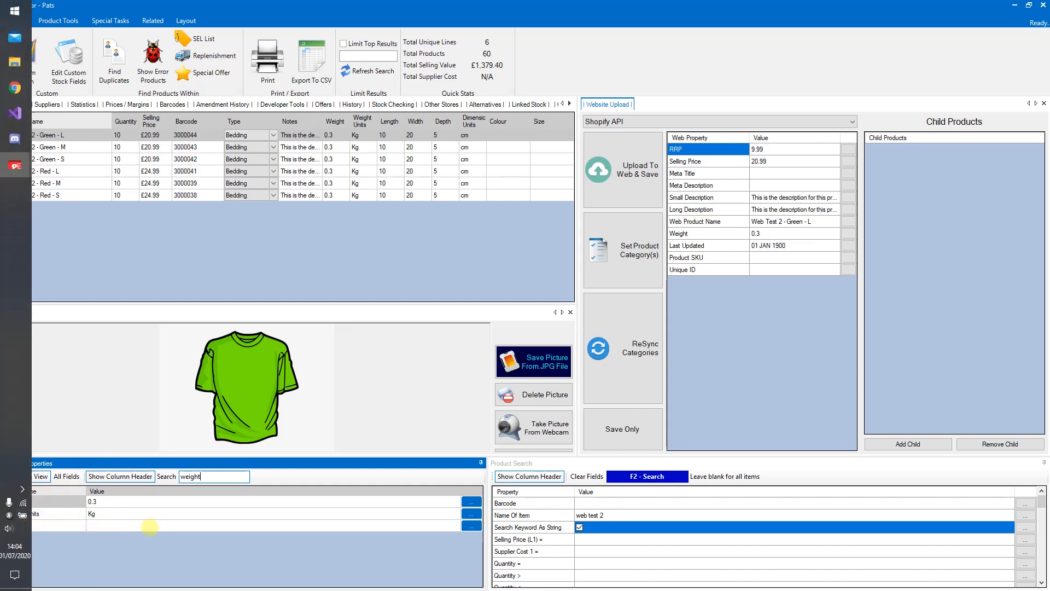
Filter the product properties by "weight" and select the empty value of the custom Weight field.
click(17, 526)
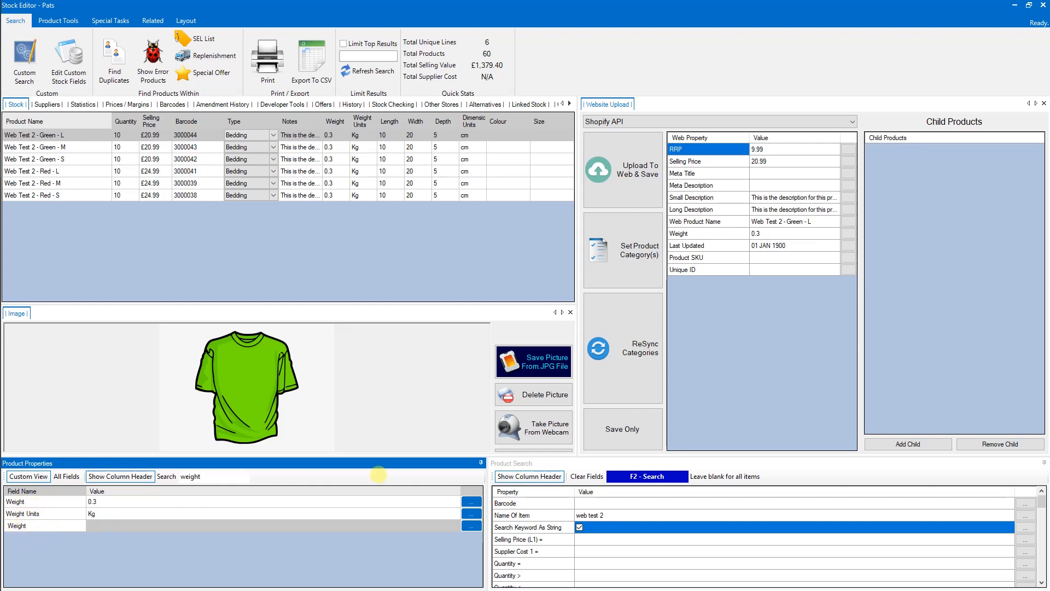
click(191, 525)
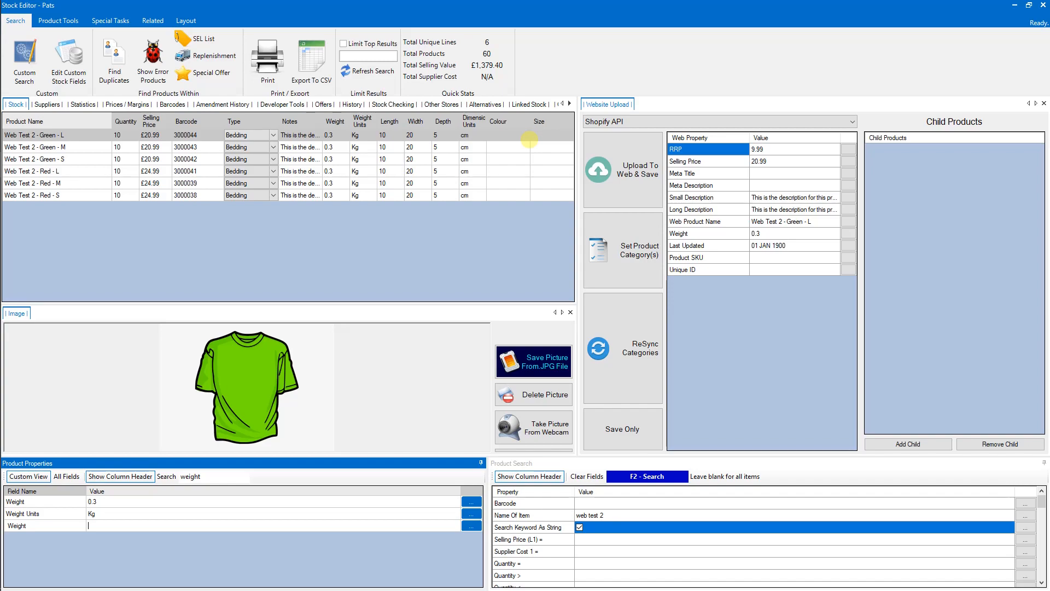
Minimise the Stock Editor and open the Web Integration Manager from the Web / Multi Store section with the Website Integration dashboard.
click(1012, 6)
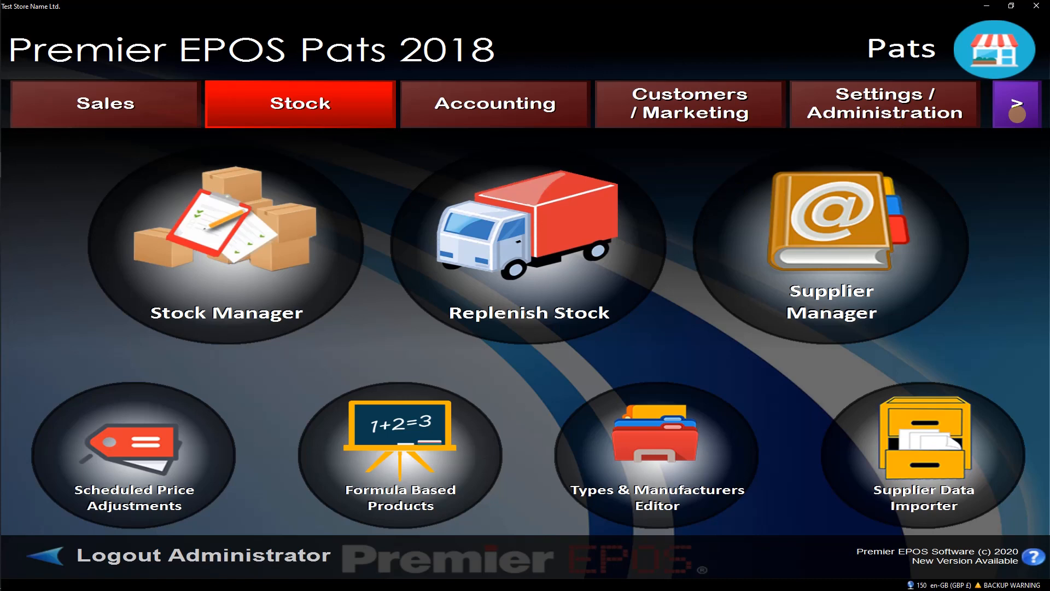
click(1017, 114)
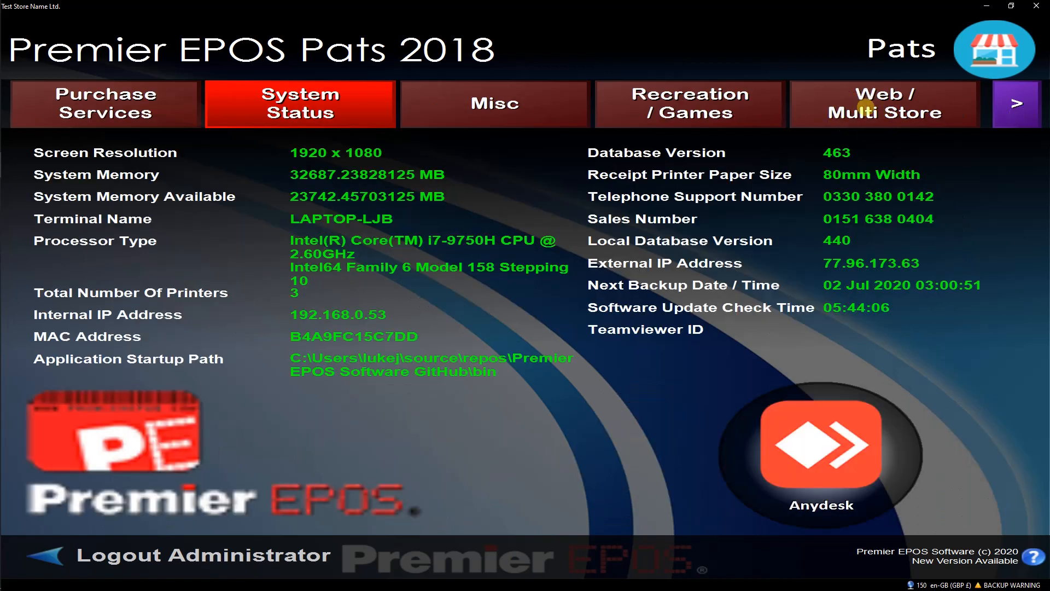
click(866, 107)
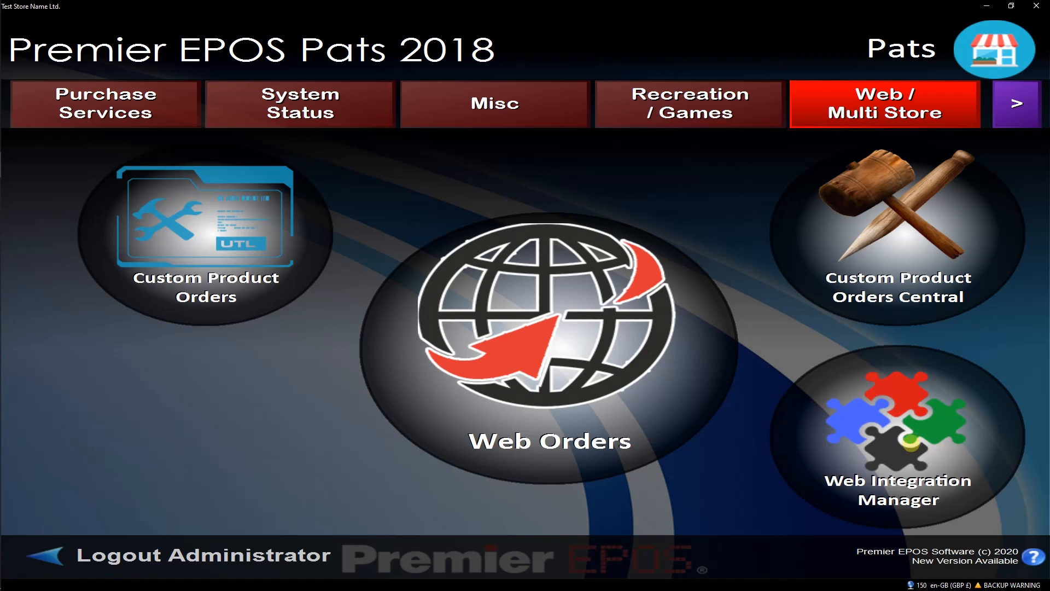
click(911, 440)
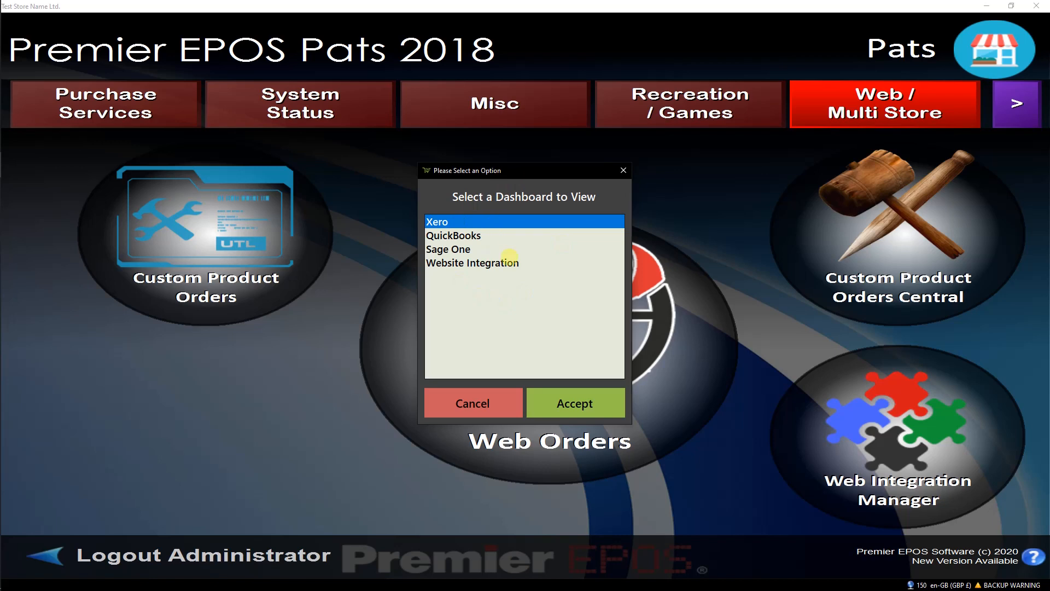
click(498, 264)
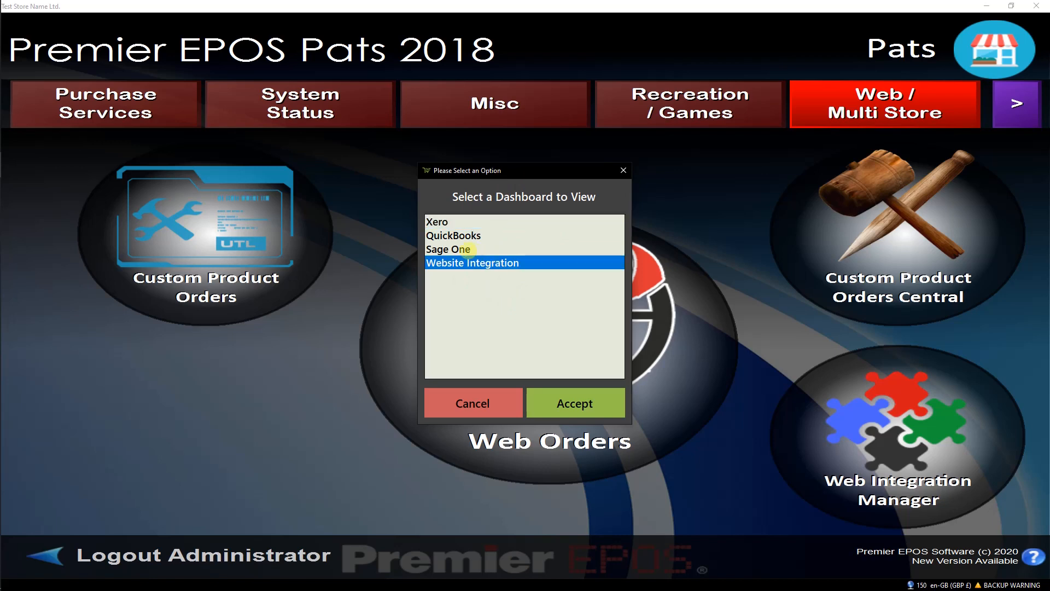
click(576, 403)
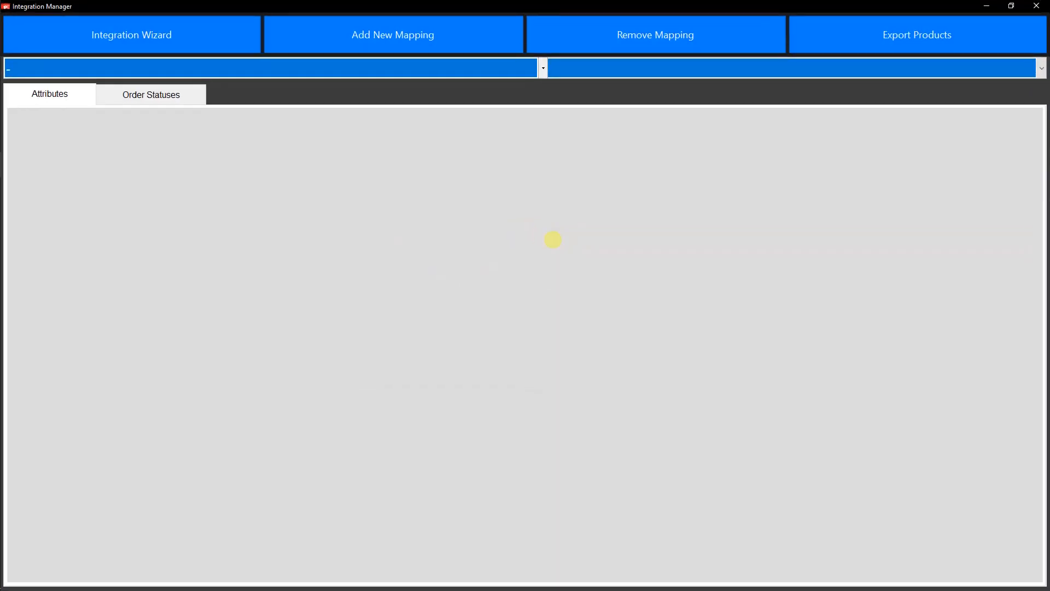
Choose WooCommerce API as the integration whose attribute mappings are shown.
click(262, 69)
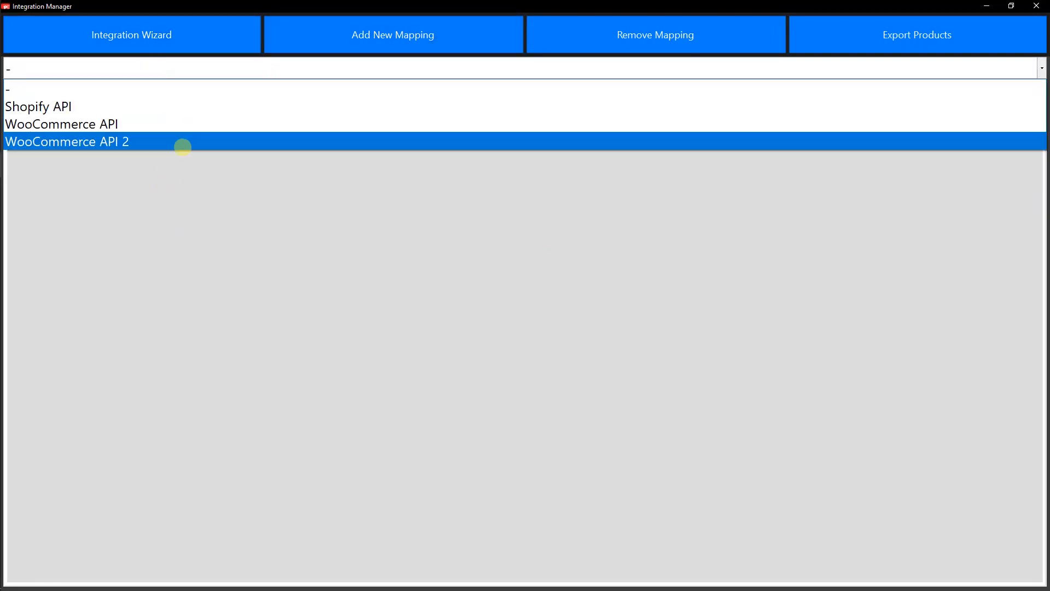
click(198, 73)
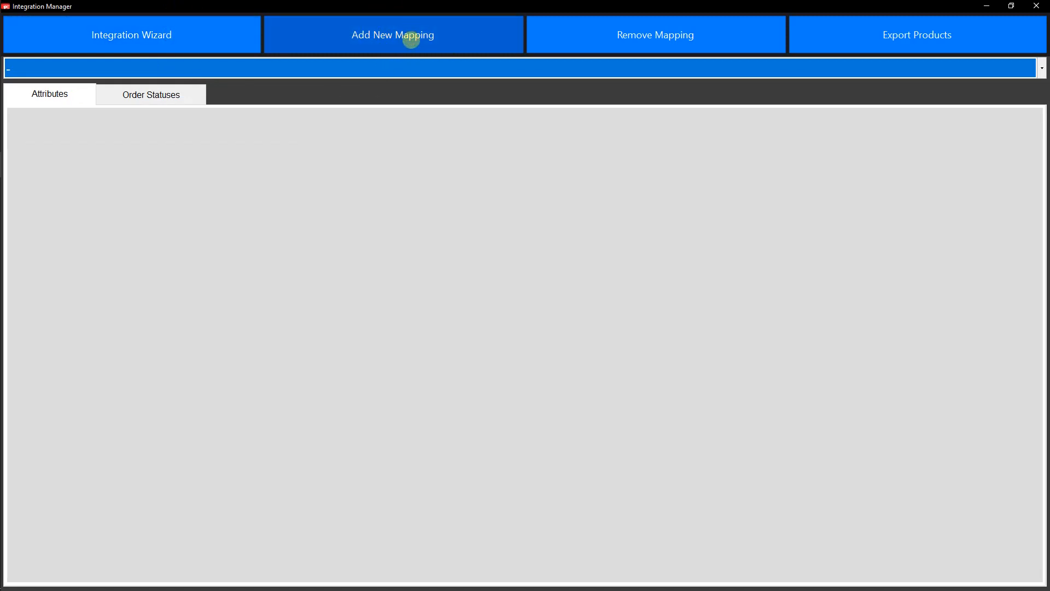
click(347, 75)
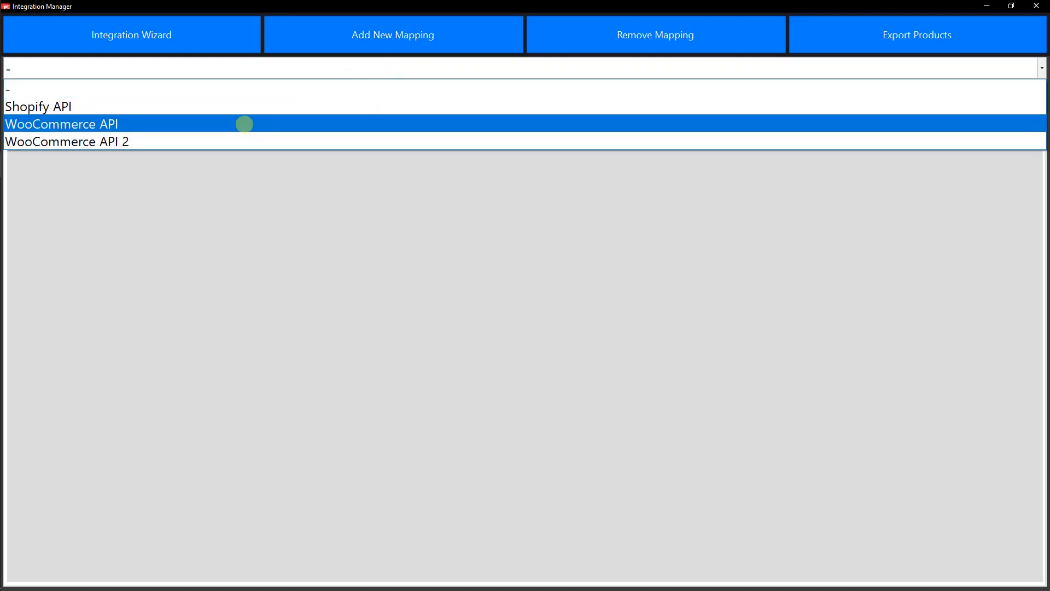
click(244, 122)
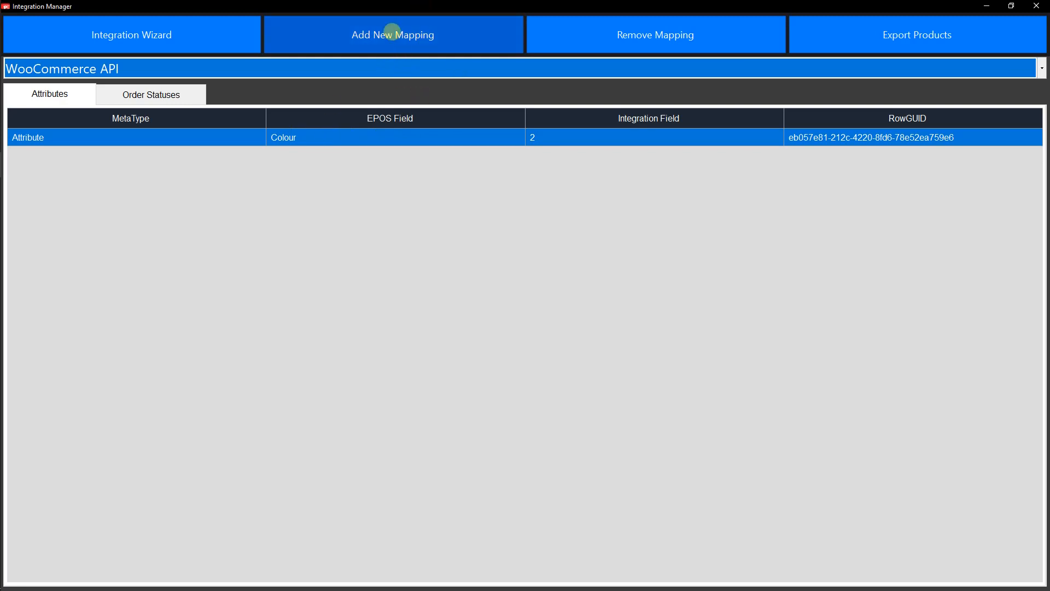
Add a WooCommerce API attribute mapping from the Size stock field to the website's Size attribute.
click(393, 32)
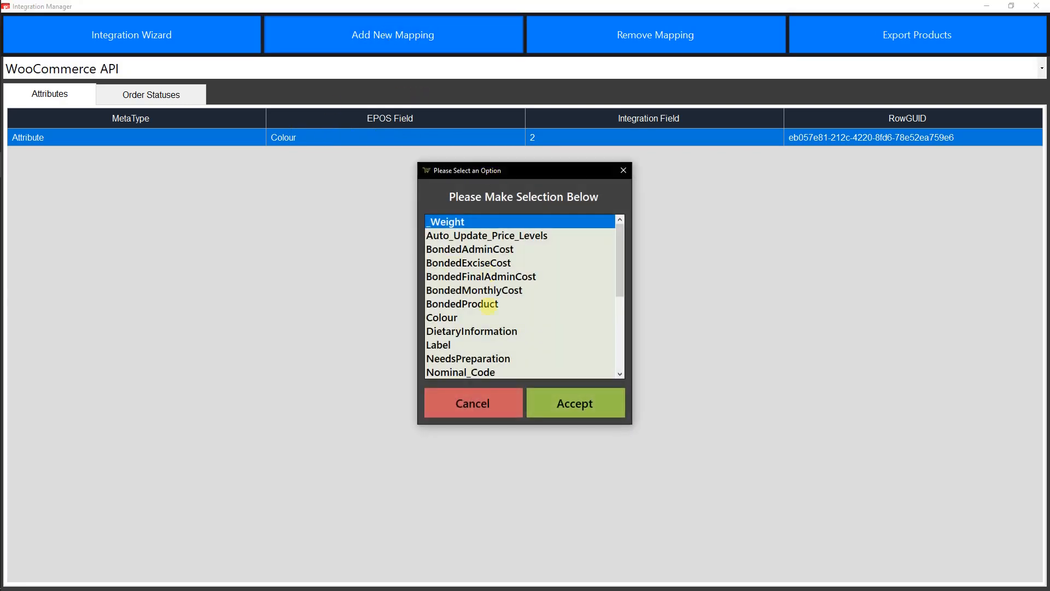
key(s)
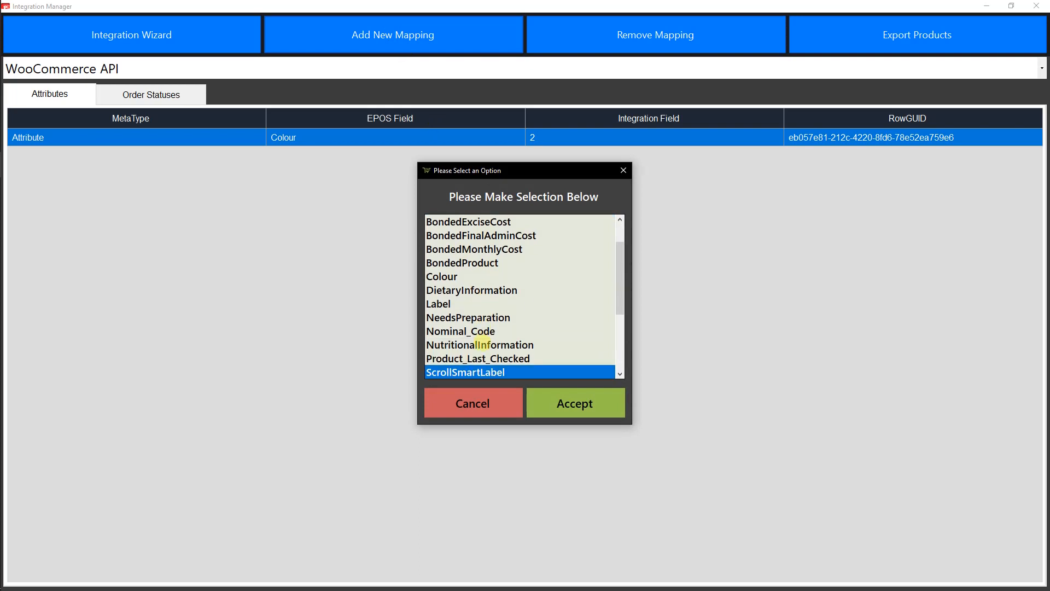
key(s)
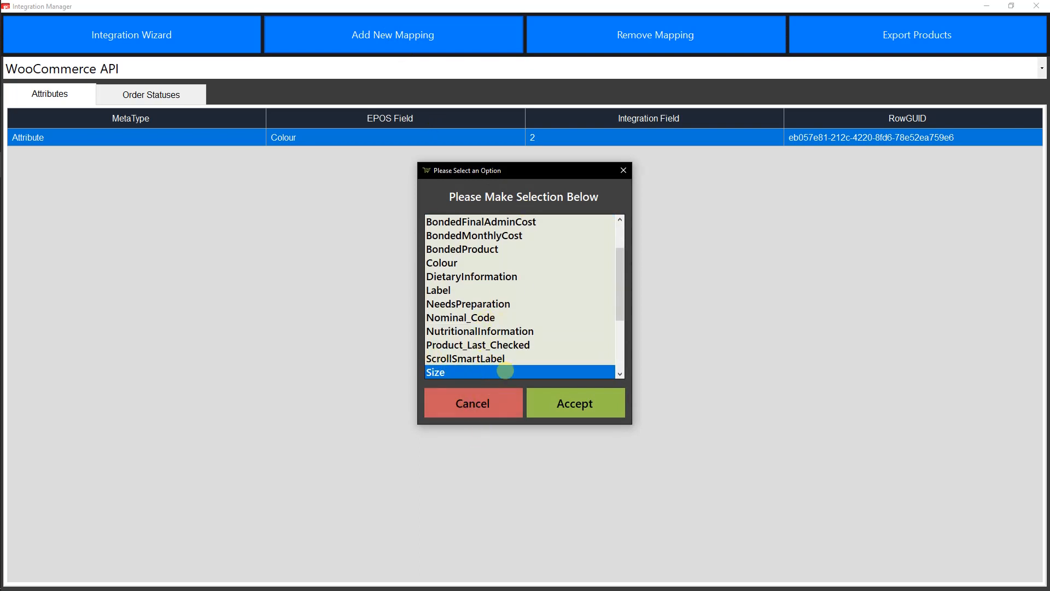
scroll(500, 302, up, 2)
scroll(500, 302, down, 4)
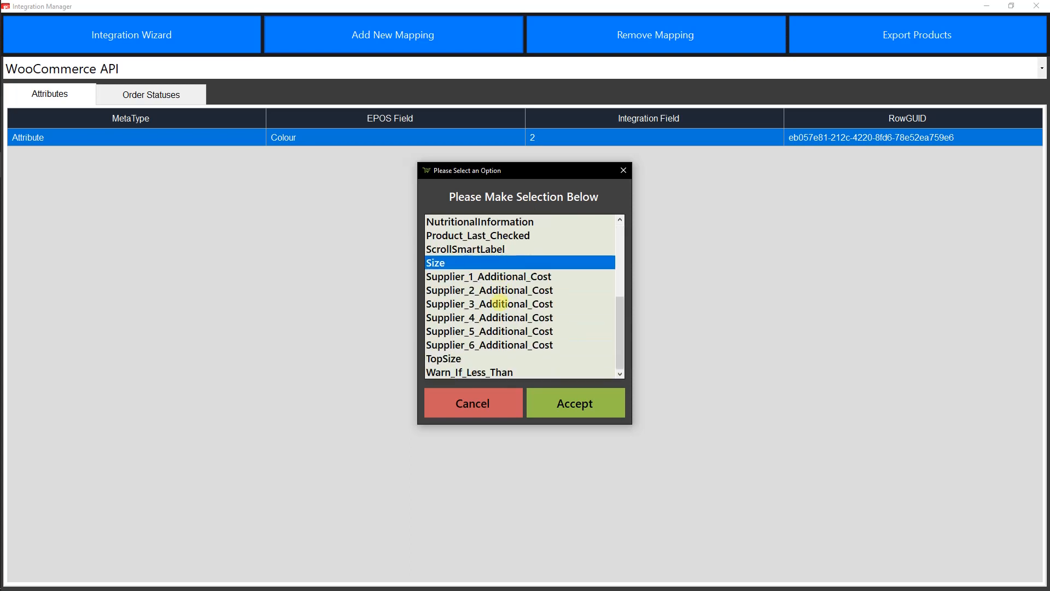
scroll(499, 302, up, 4)
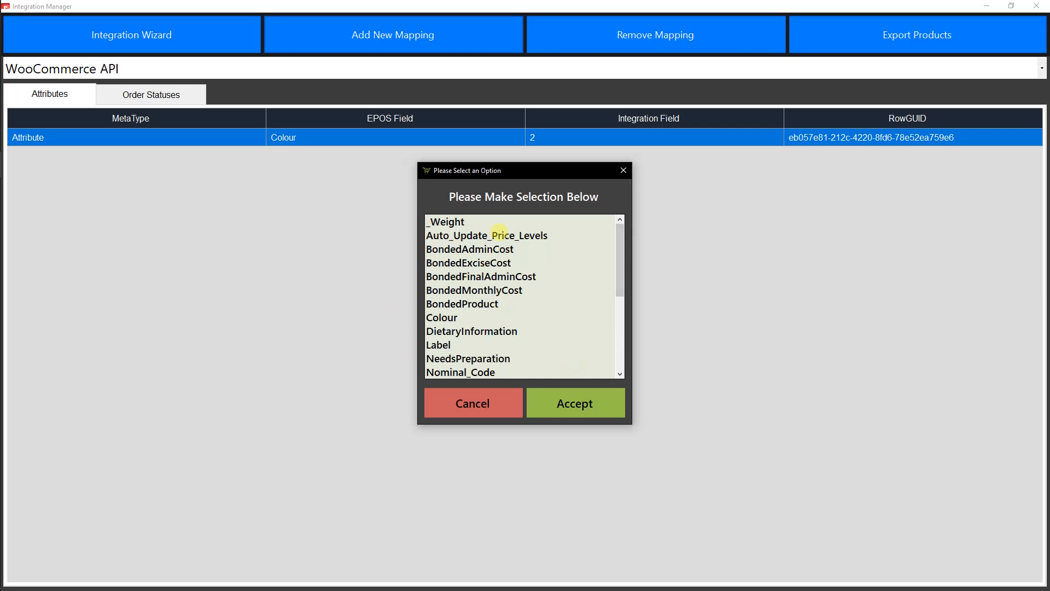
scroll(476, 333, down, 3)
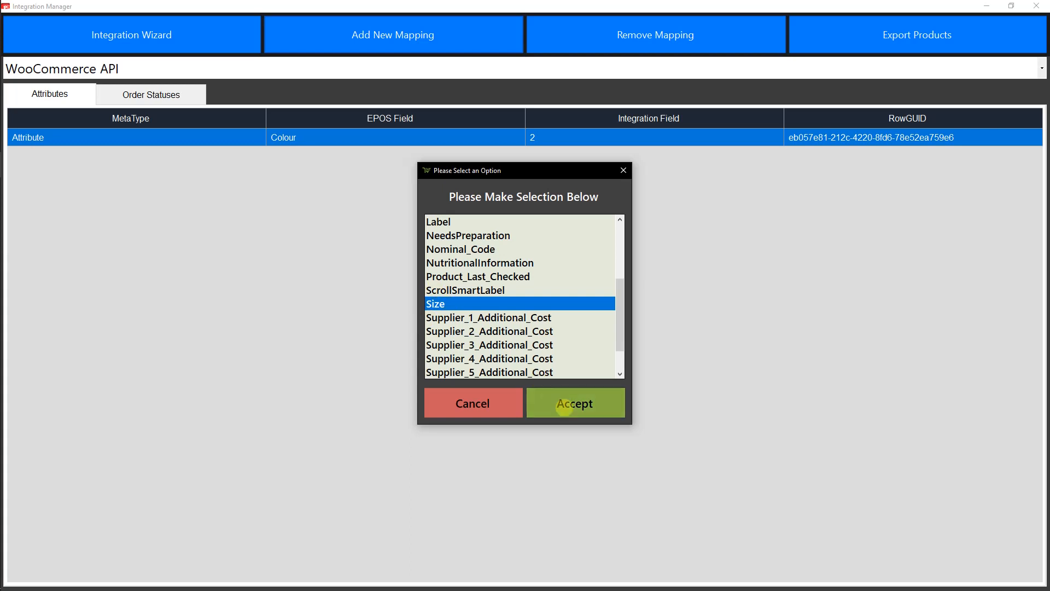
click(565, 408)
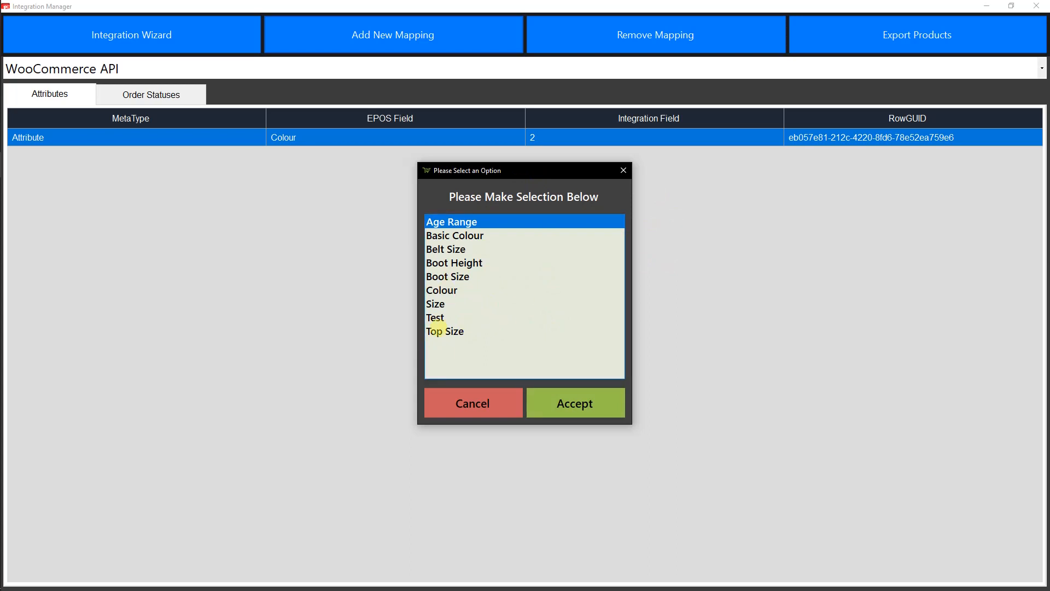
click(440, 304)
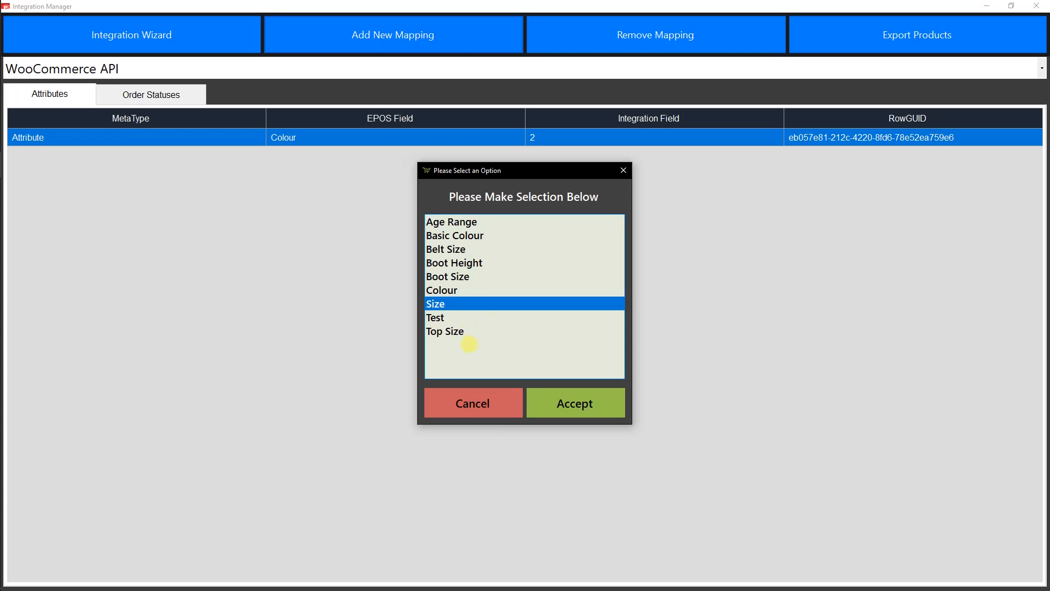
click(558, 400)
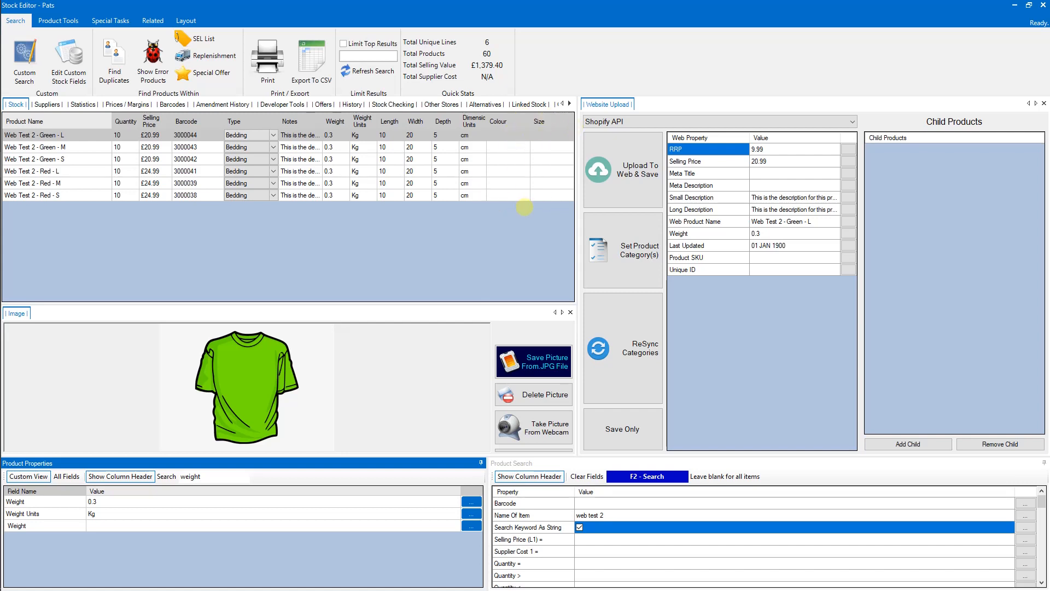
Set the Colour of the three Web Test 2 - Green products (L, M and S) to Green.
click(511, 147)
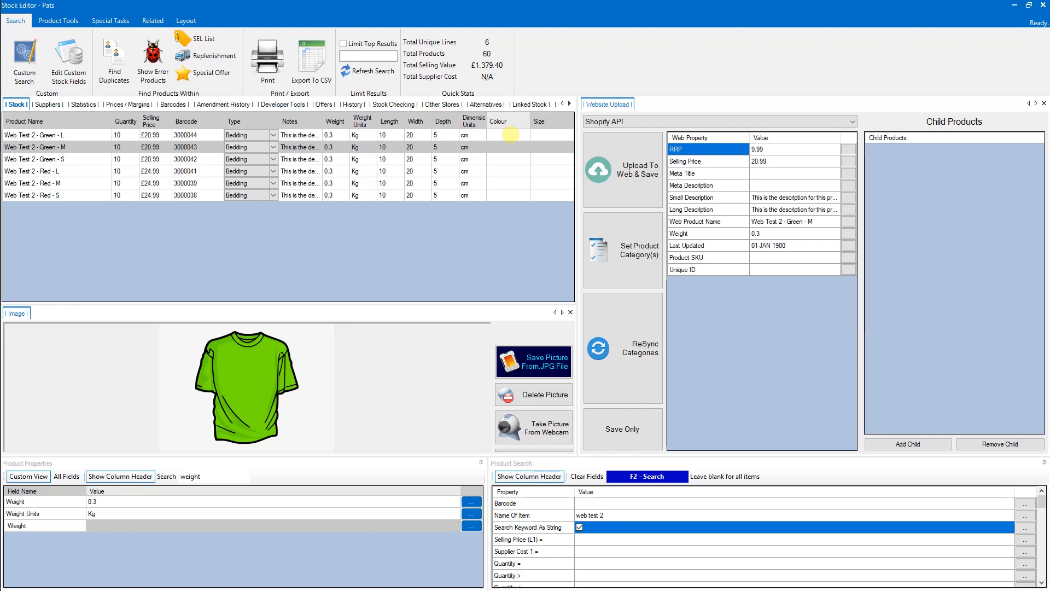
click(499, 135)
click(499, 135)
text(Green)
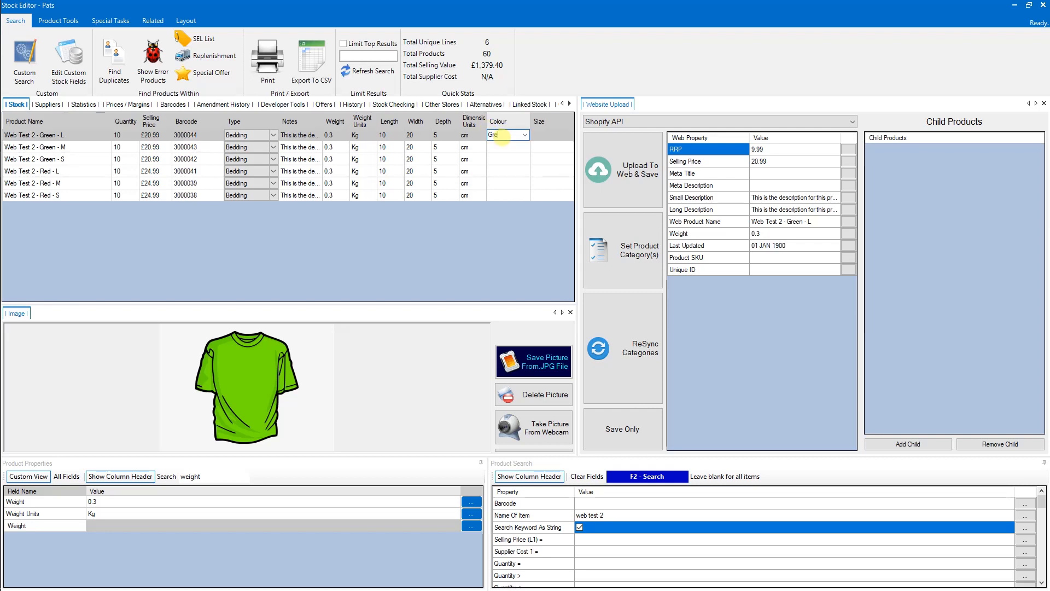
double_click(499, 147)
text(Green)
key(Return)
text(Green)
key(Return)
Set the Colour of the three Web Test 2 - Red products (L, M and S) to Red.
text(Red)
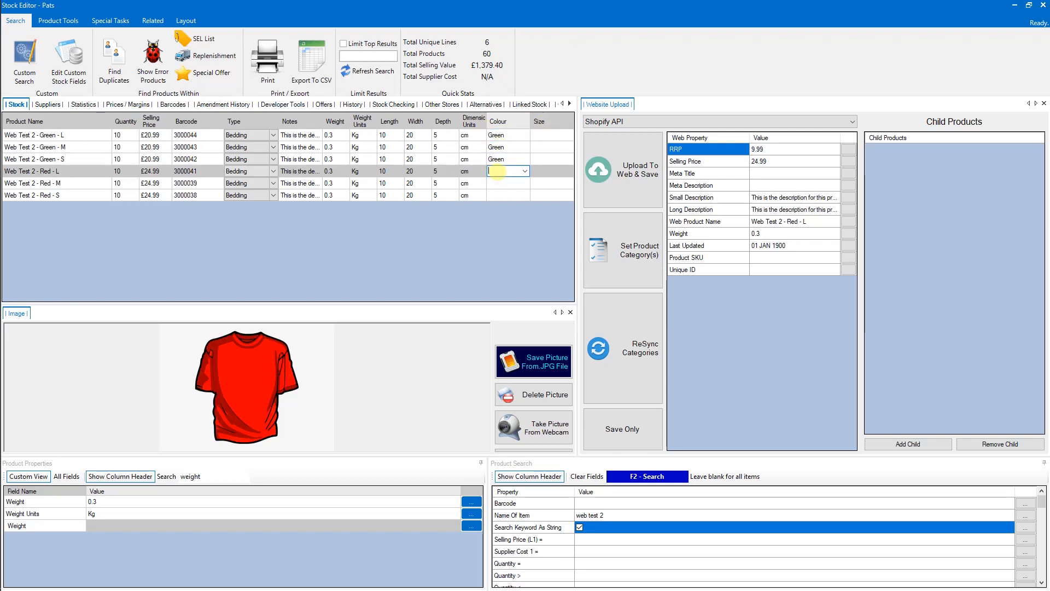
key(Return)
text(Red)
key(Return)
text(Red)
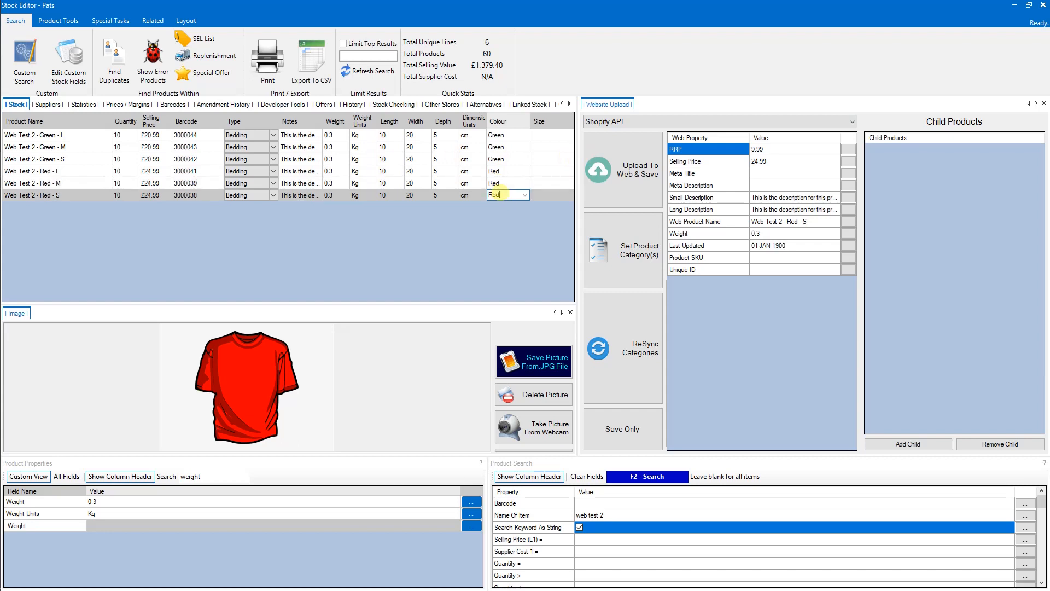
Set the Size of the three Web Test 2 - Green products to L, M and S, matching their names.
click(546, 136)
click(546, 135)
text(L)
key(Return)
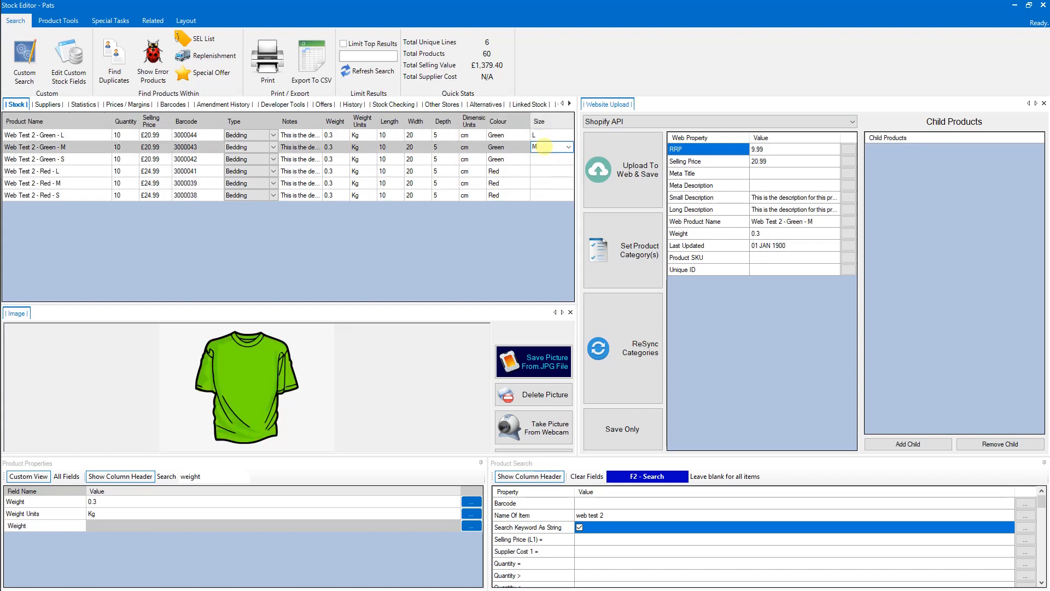
text(M)
key(Return)
text(S)
key(Return)
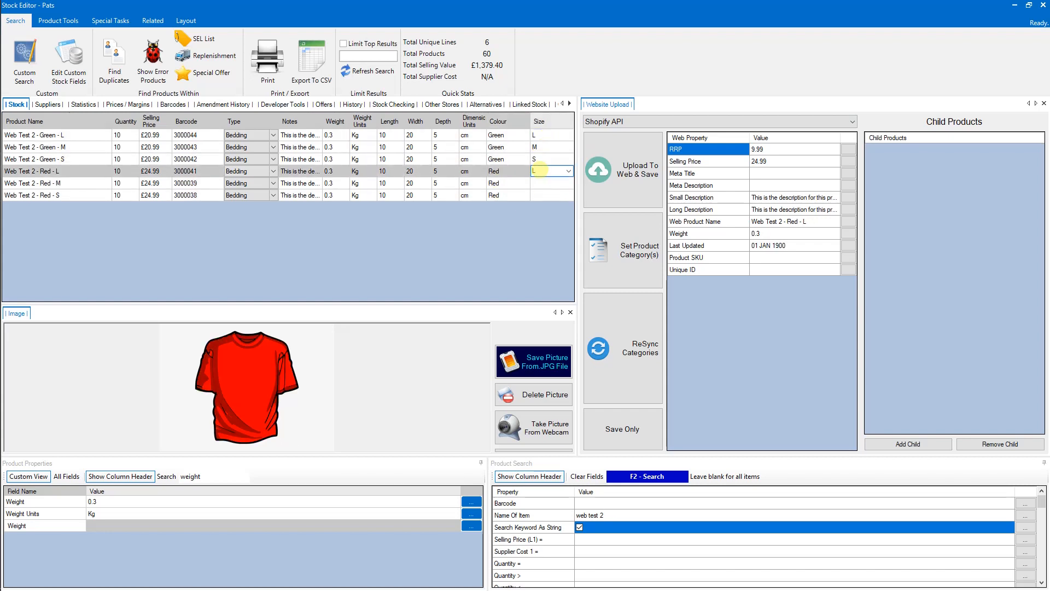
Set the Size of the three Web Test 2 - Red products to L, M and S, matching their names.
text(L)
key(Return)
text(M)
key(Return)
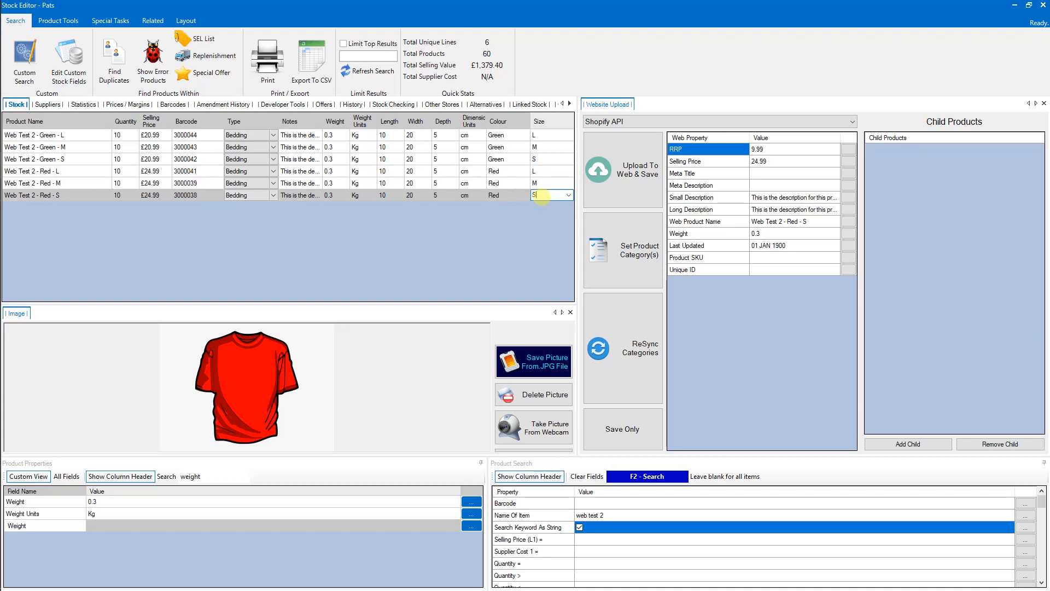
text(S)
key(Return)
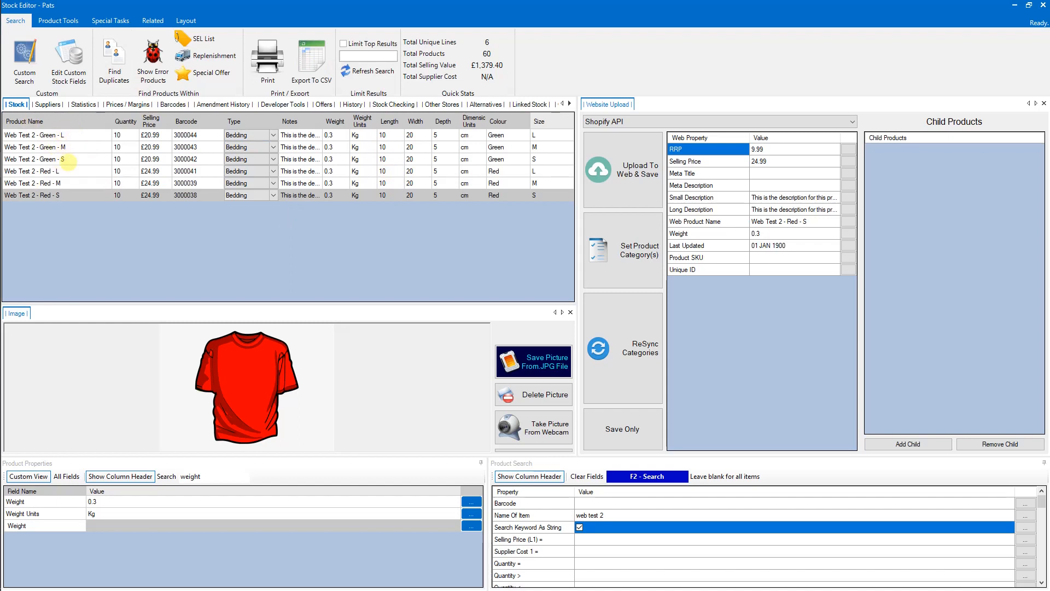
Switch to the WooCommerce admin in Chrome, examine the variations of the T Shirt product, and return to the Stock Editor.
click(68, 159)
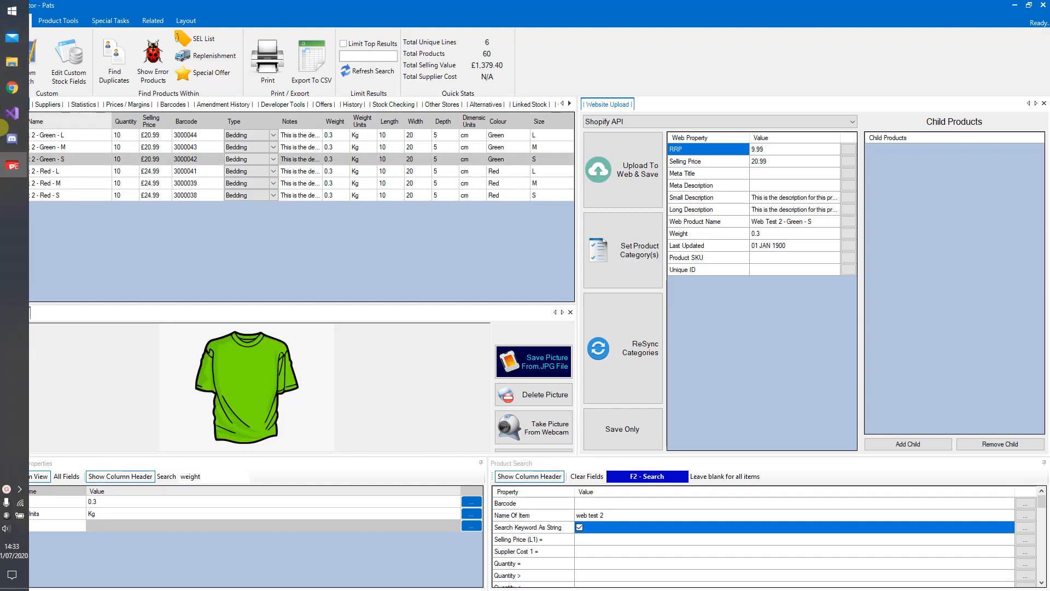
click(17, 89)
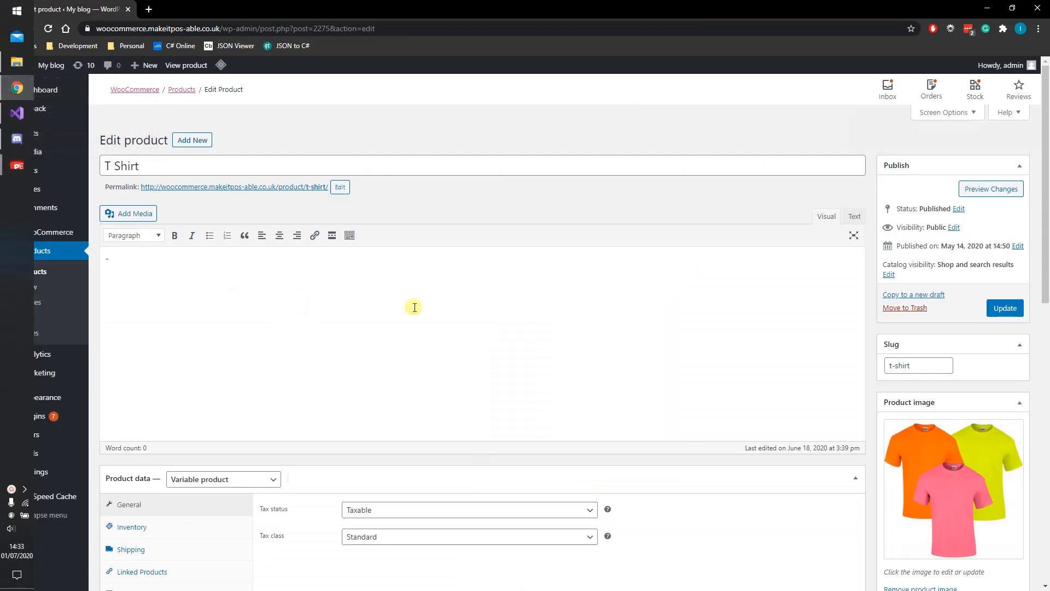
scroll(511, 340, down, 2)
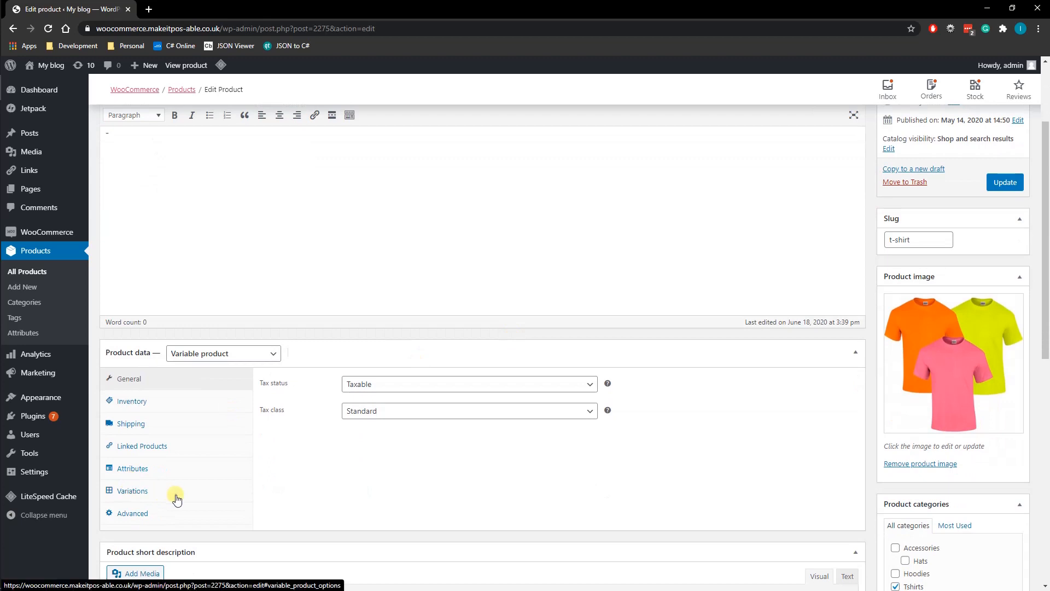
click(130, 484)
scroll(489, 215, up, 2)
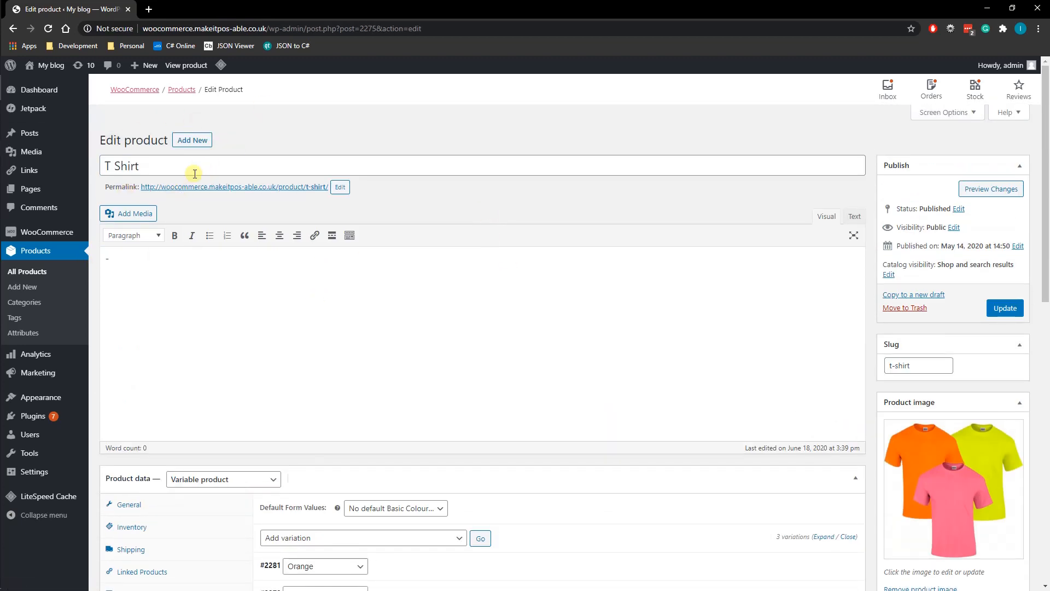
scroll(195, 173, down, 5)
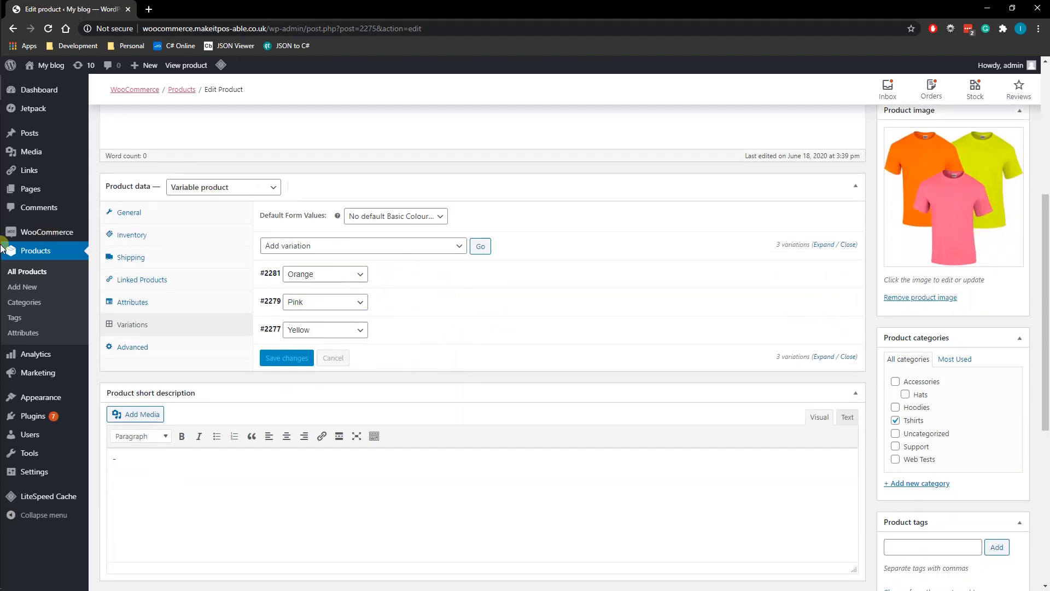
mouse_move(1, 244)
mouse_move(31, 169)
click(70, 203)
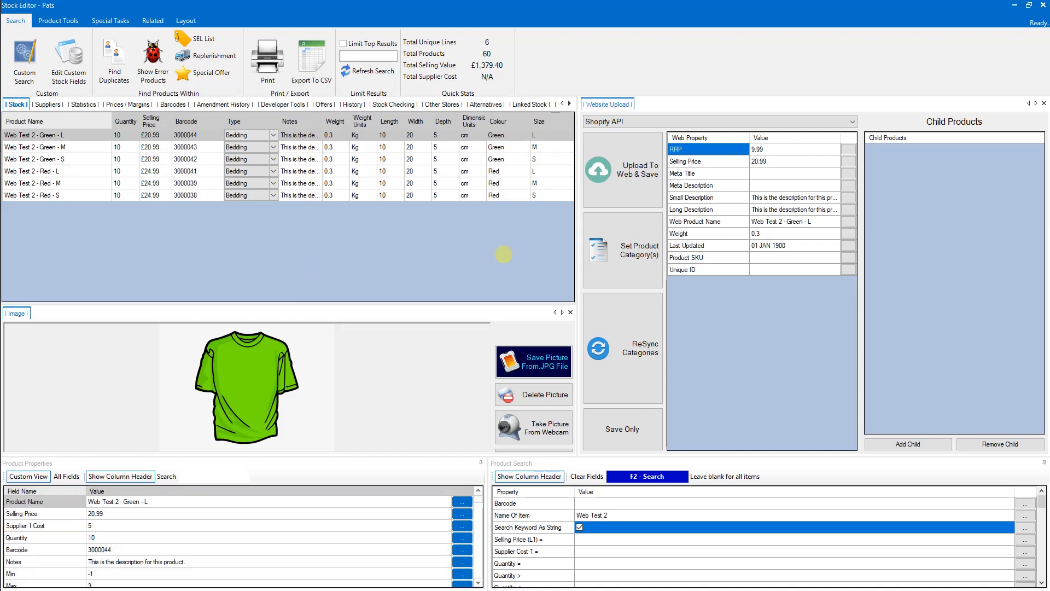
Start a new stock item based on Web Test 2 - Green - L and name it Web Test 2.
click(266, 169)
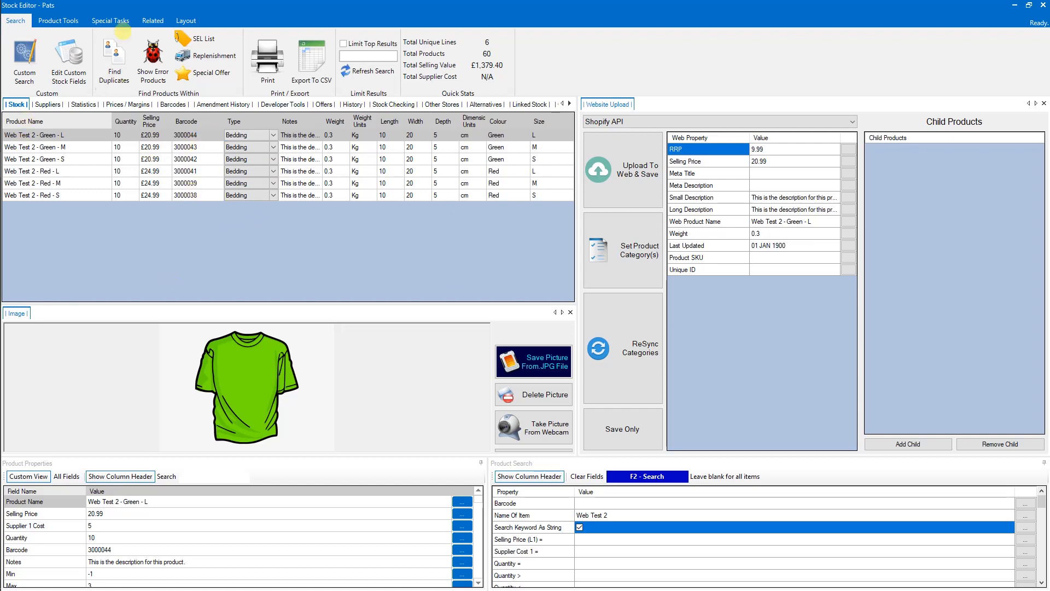
click(57, 21)
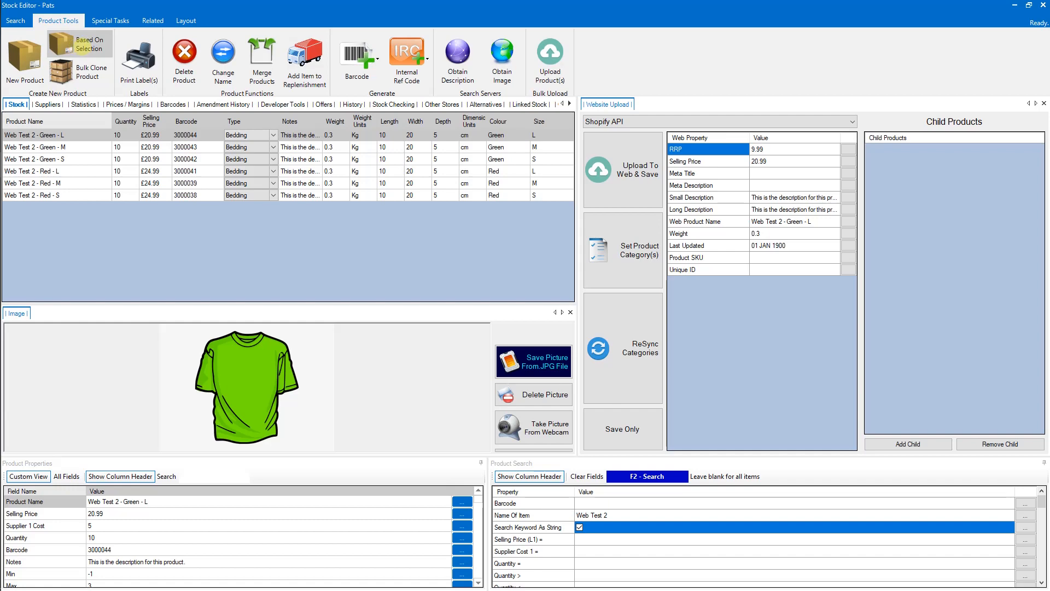
click(82, 45)
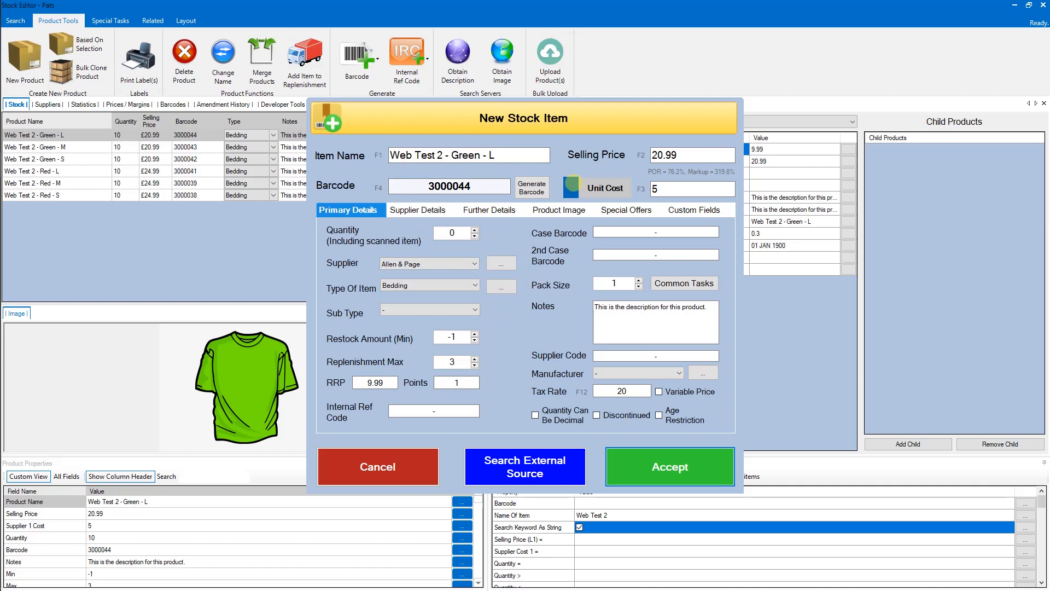
click(508, 156)
key(BackSpace)
key(BackSpace)
key(BackSpace)
key(BackSpace)
key(BackSpace)
key(BackSpace)
key(BackSpace)
key(BackSpace)
key(BackSpace)
key(BackSpace)
key(BackSpace)
key(BackSpace)
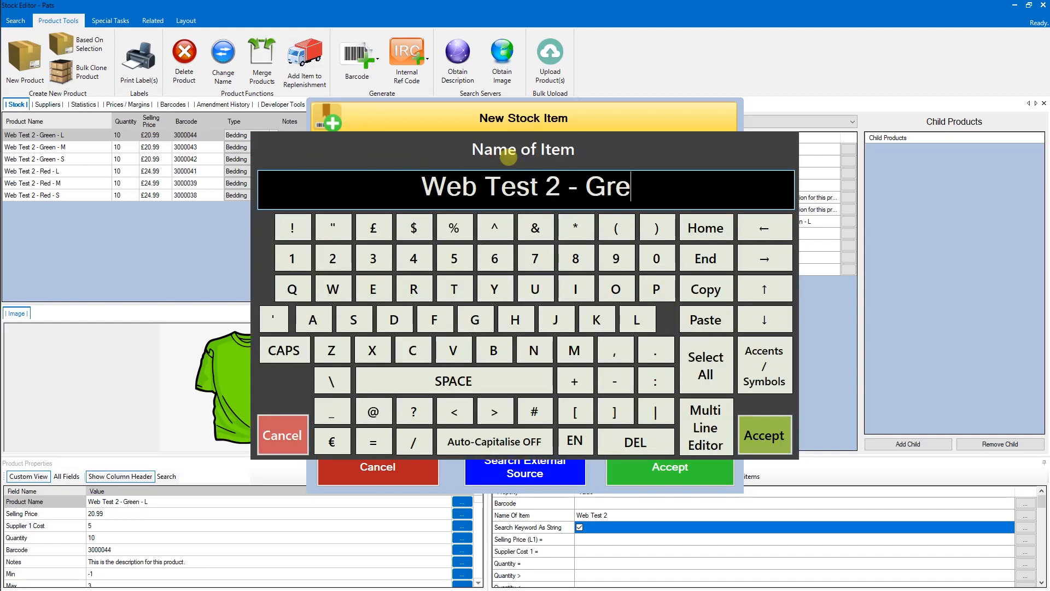
click(765, 435)
Generate a new barcode for the new stock item and set its notes to "The Parent Product Description".
click(498, 183)
click(765, 434)
click(531, 188)
click(594, 319)
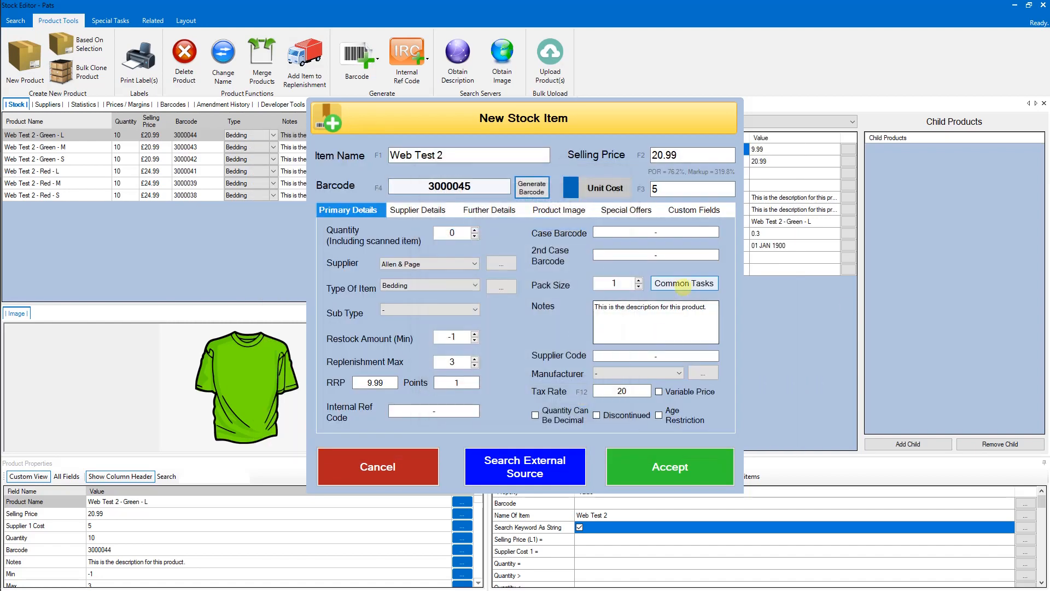
click(712, 310)
text(The Parent Product Description)
key(Return)
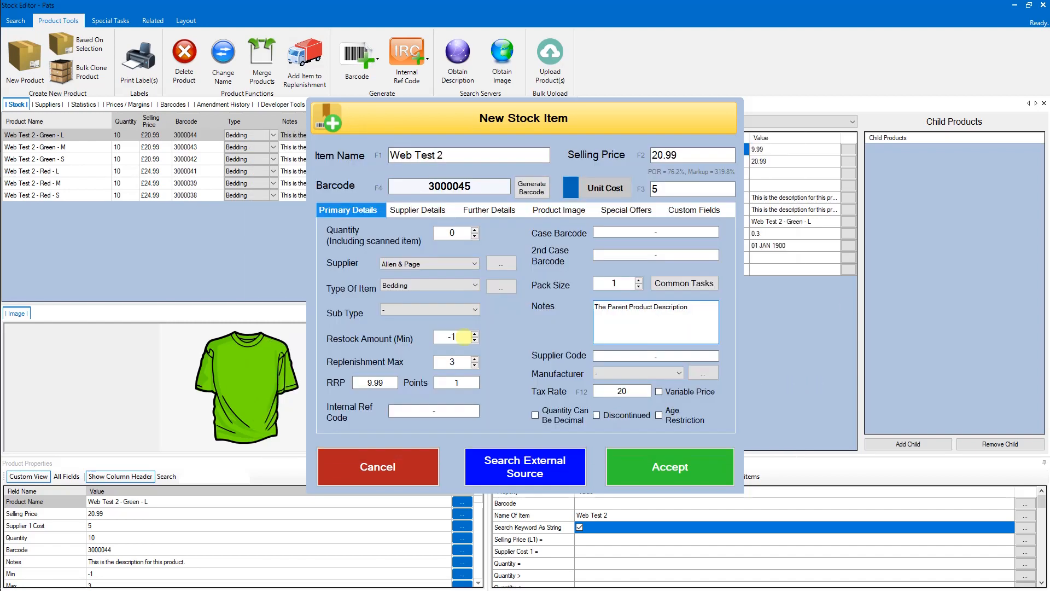
Assign Red and Green t-shirts.png as the new item's product image and accept the new stock item.
click(561, 210)
click(591, 266)
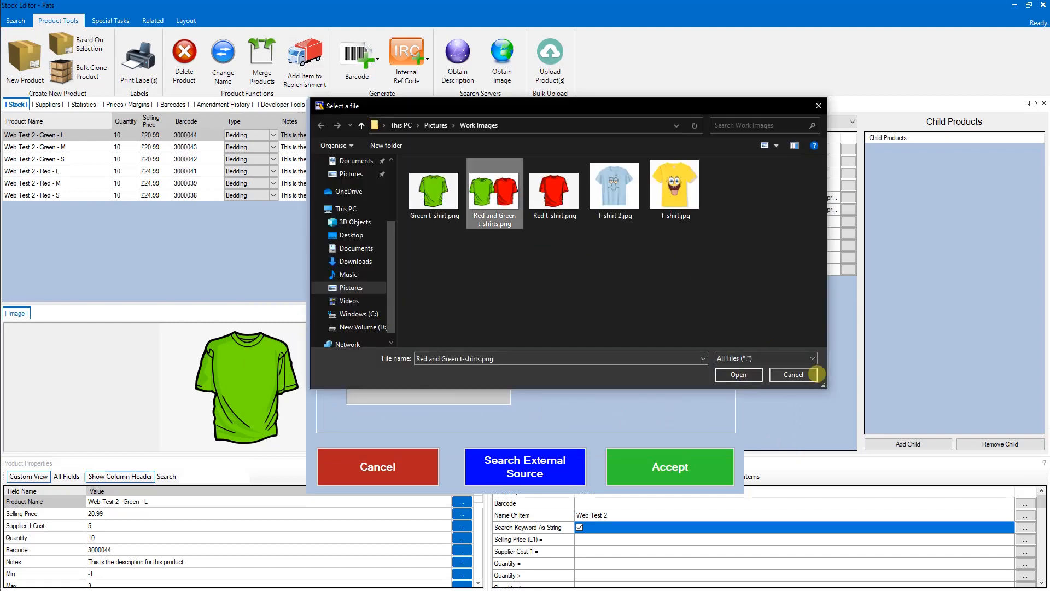
click(755, 374)
click(655, 452)
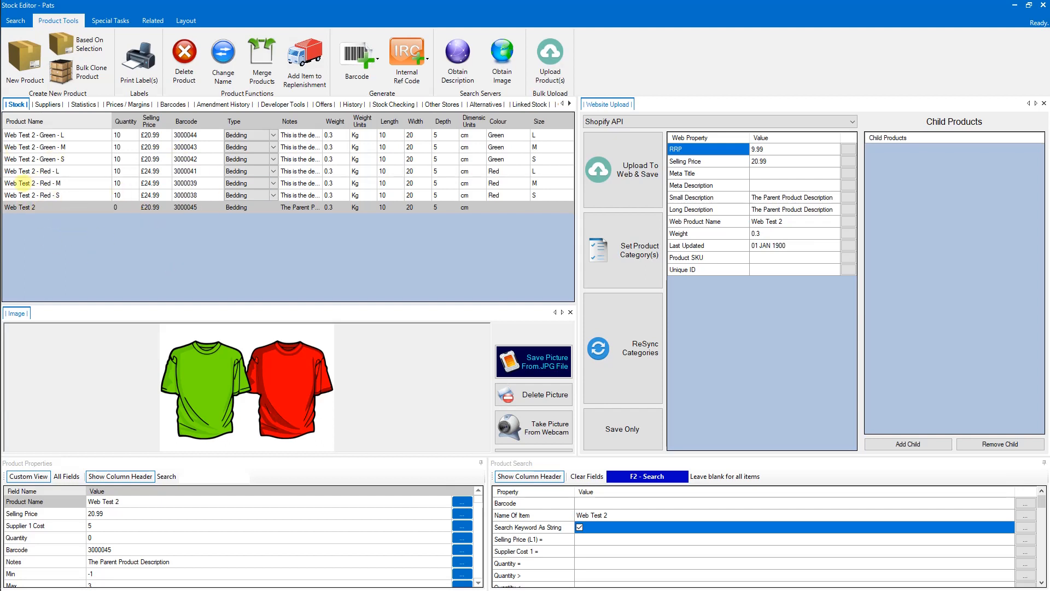
Select the Web Test 2 parent product and choose WooCommerce API as its website upload integration.
click(44, 184)
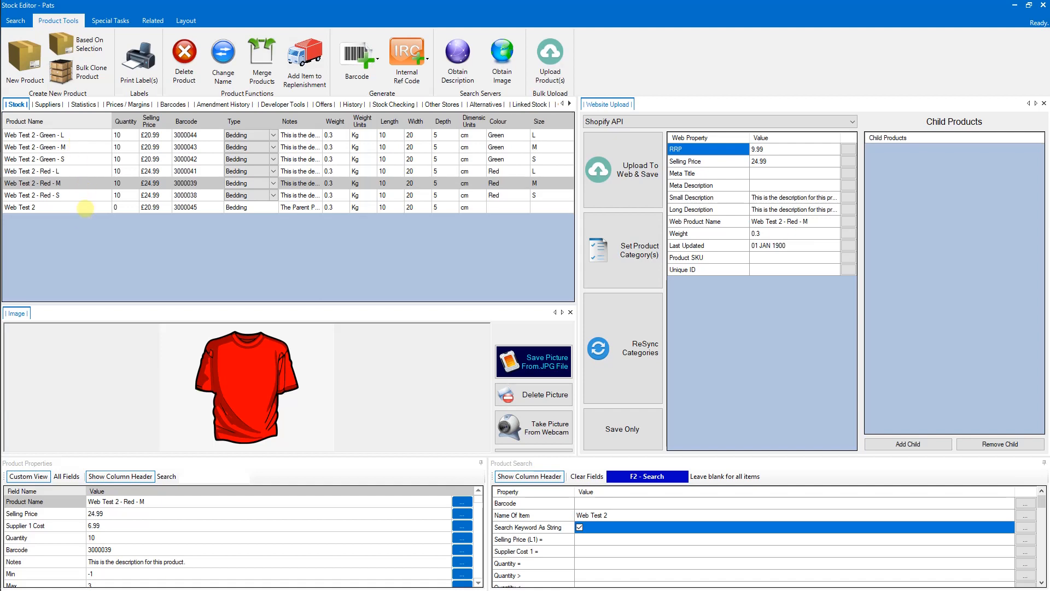
click(86, 208)
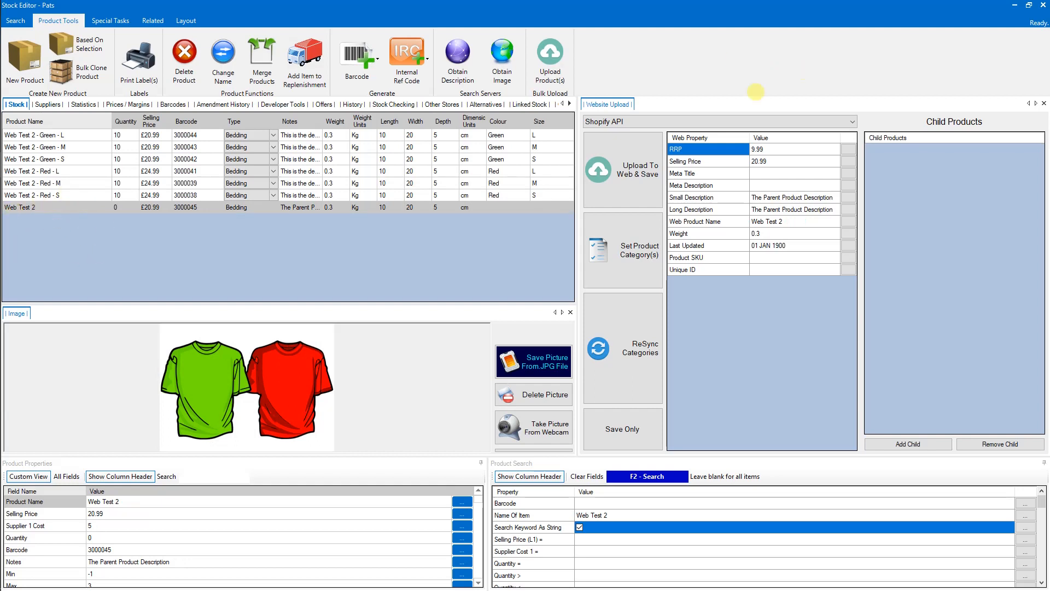
click(647, 121)
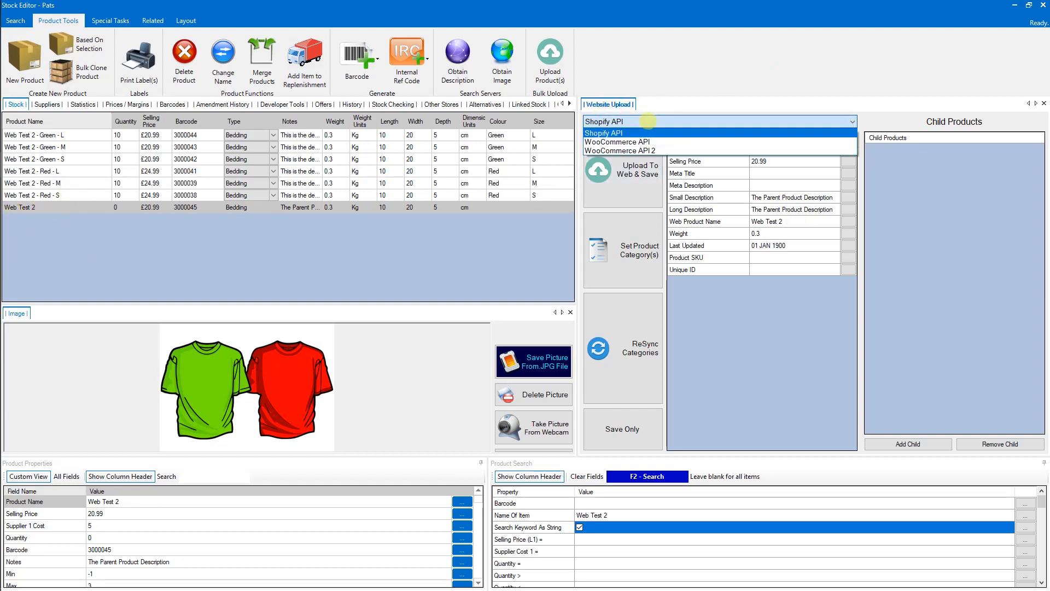
click(629, 137)
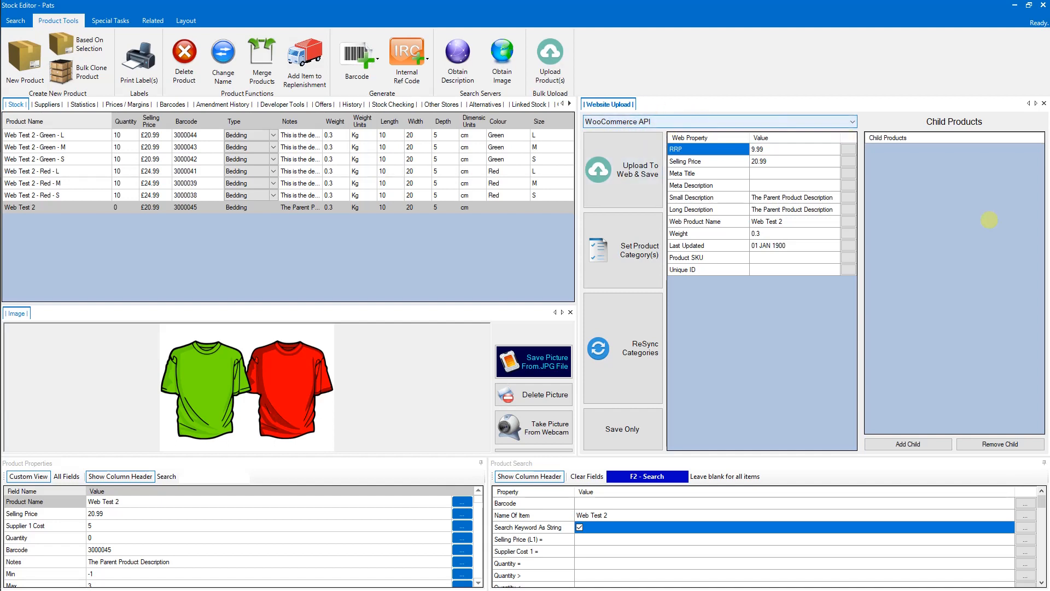
Search for "web test 2" and add its six green and red L, M and S variants as child products.
click(908, 443)
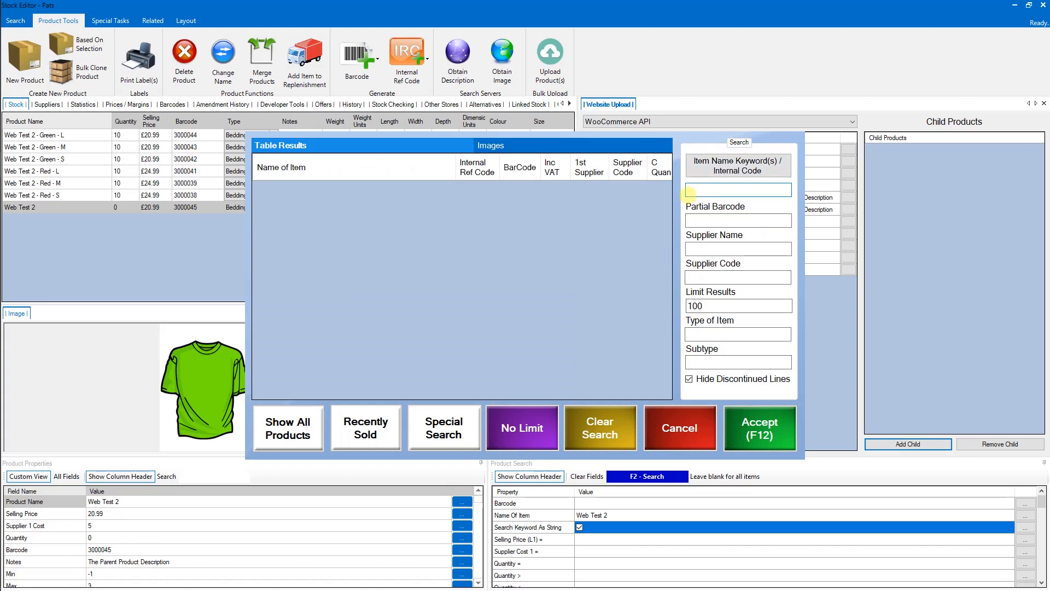
text(web test 2)
key(Return)
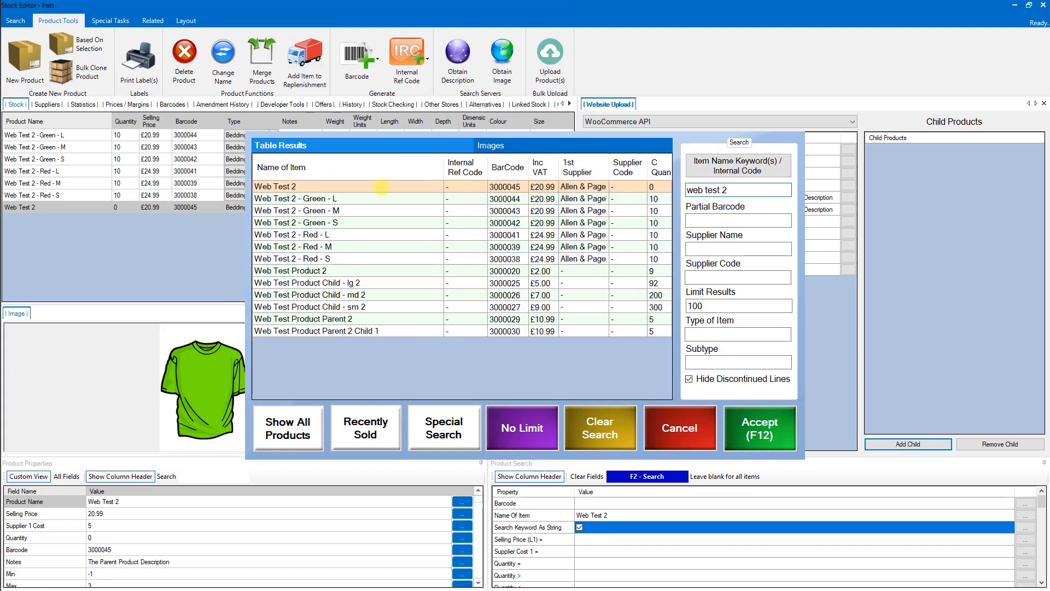
drag(320, 198, 328, 259)
click(760, 432)
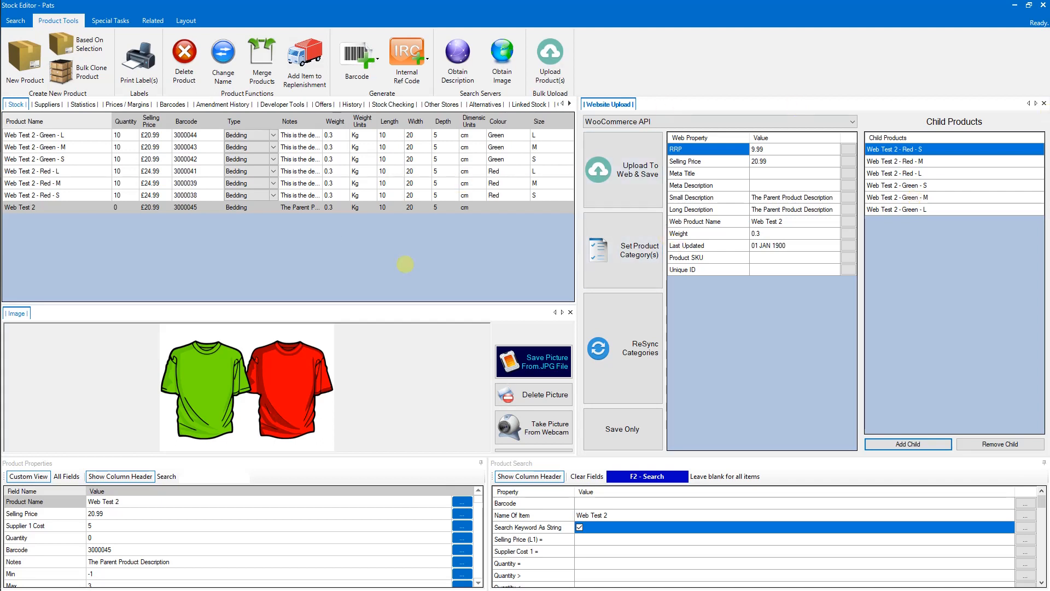
Assign the parent product to the Web Tests category, set its small description to "The Parent Product SMALL Description" and save it.
click(55, 221)
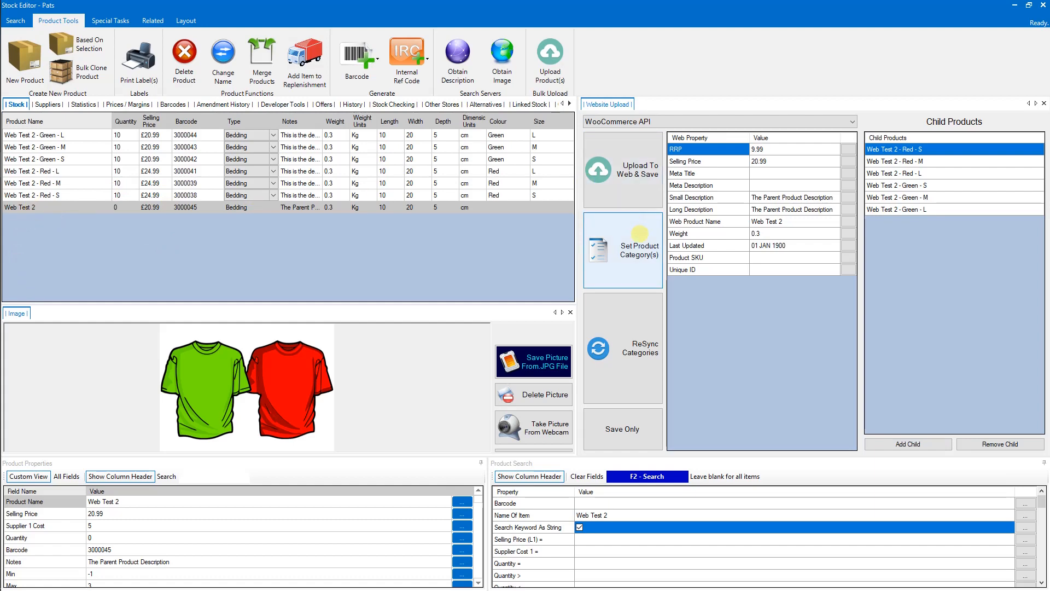
click(639, 233)
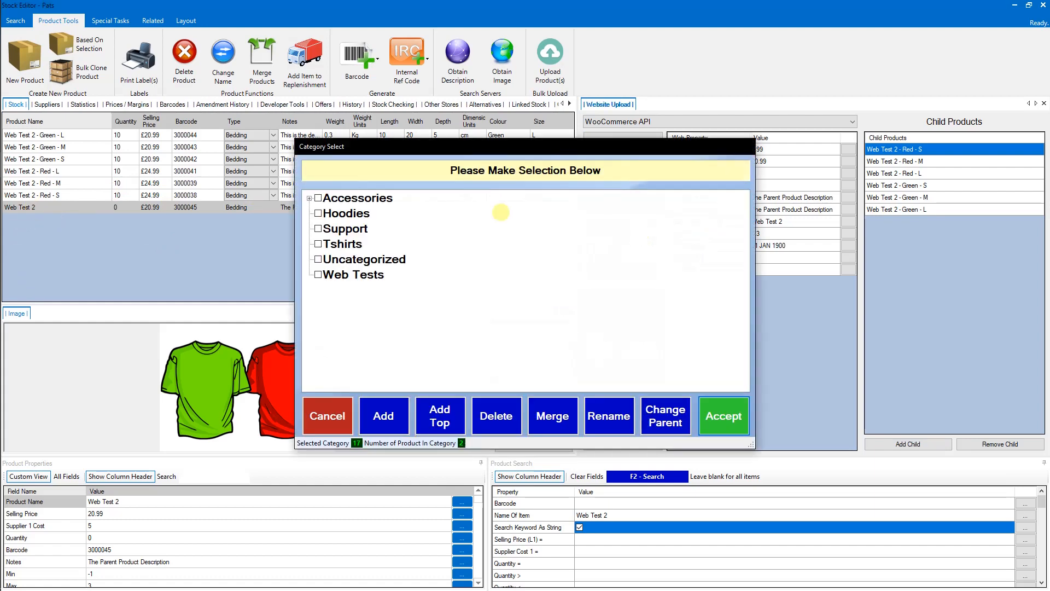
click(318, 274)
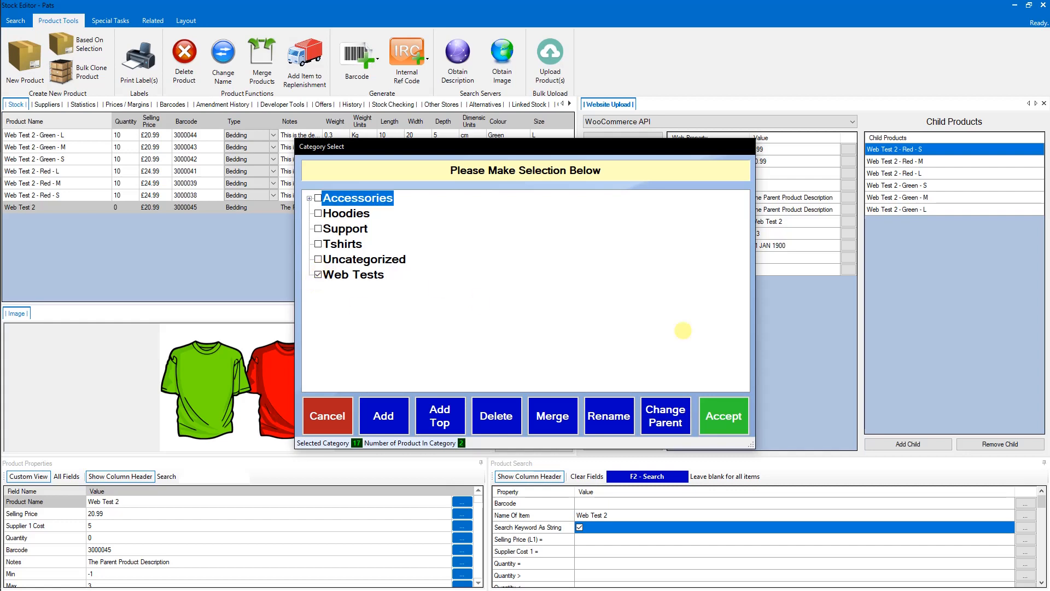
click(729, 403)
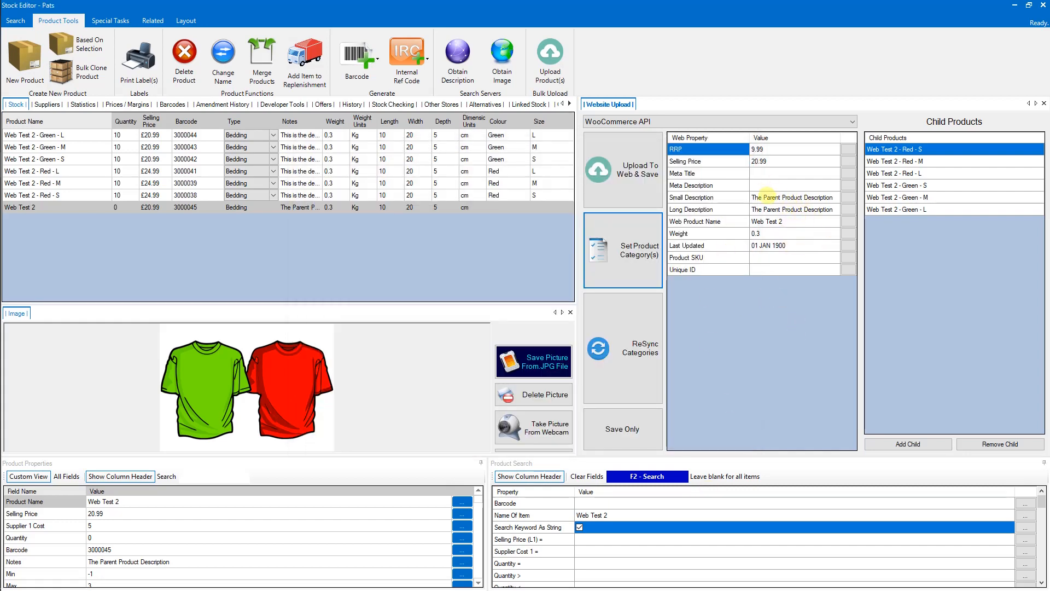
click(768, 197)
click(622, 429)
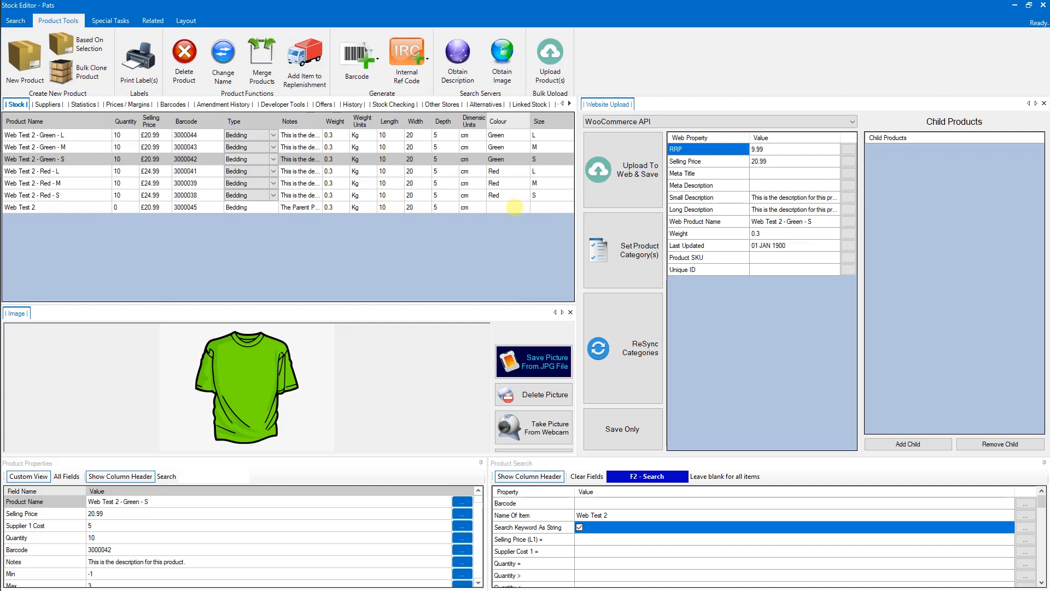
Set both the Colour and Size attributes of the Web Test 2 parent product to 1.
click(514, 207)
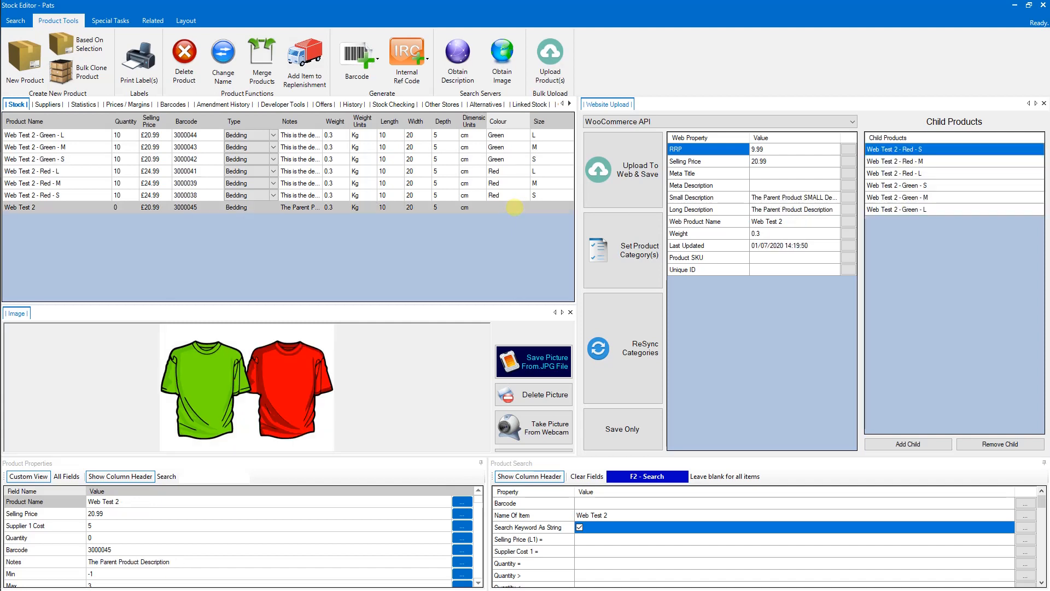
click(515, 208)
key(Return)
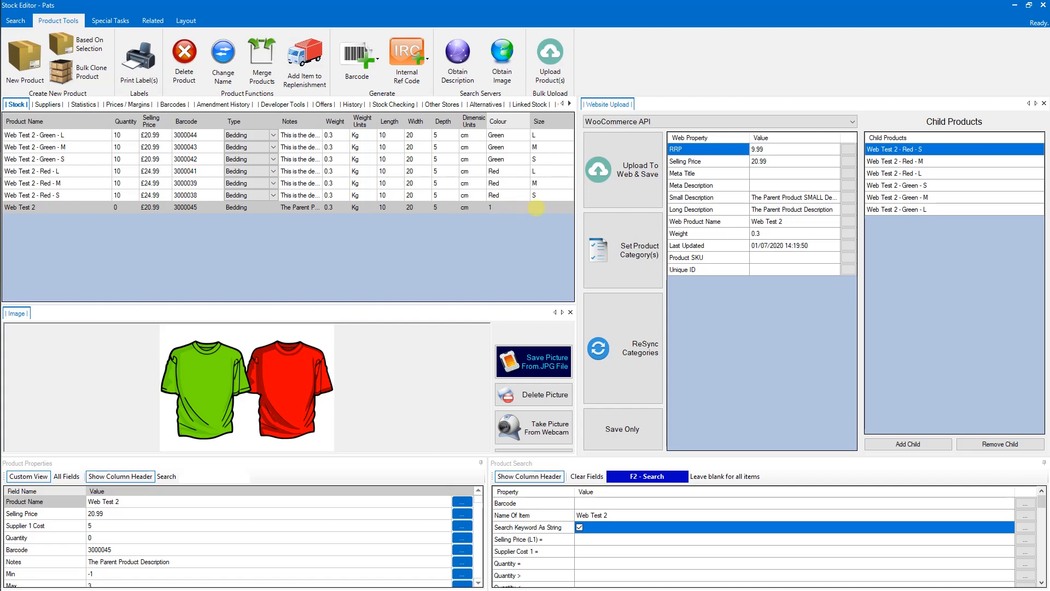
click(536, 207)
key(Return)
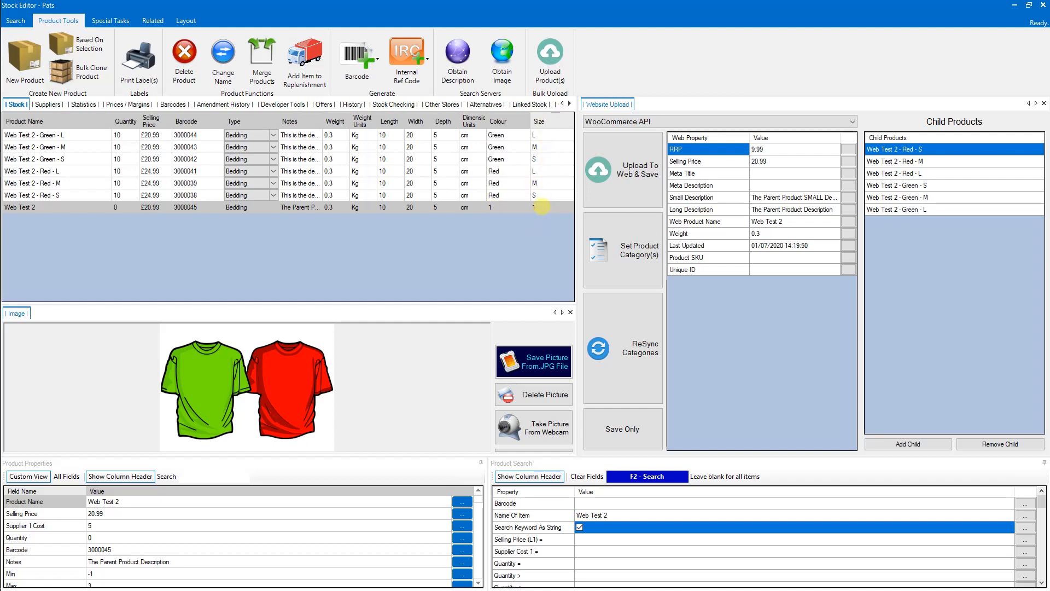
Search the product properties of Web Test 2 for "weight" to review its weight fields.
click(203, 476)
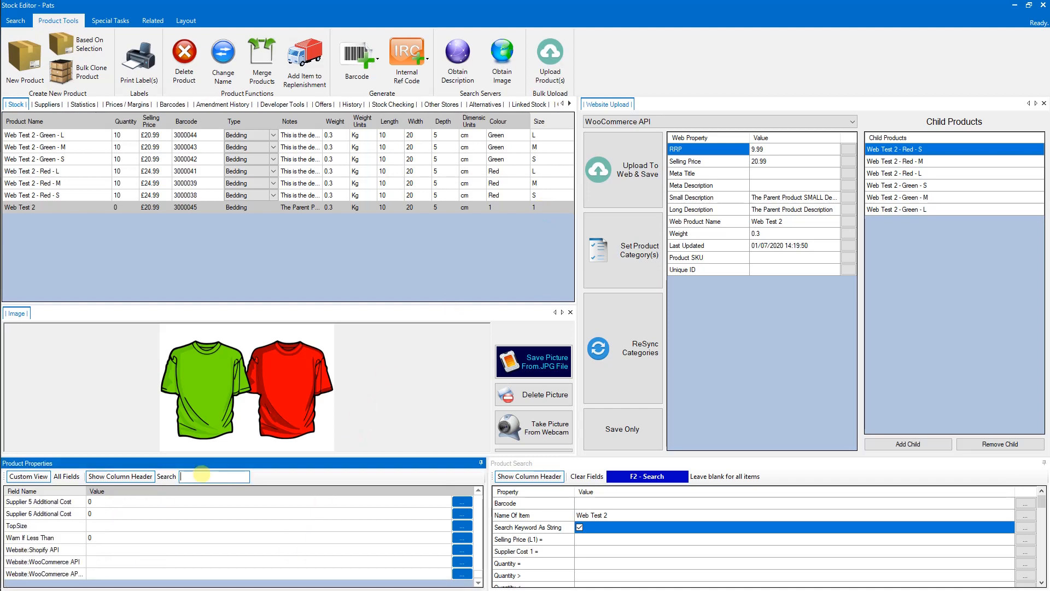
text(weight)
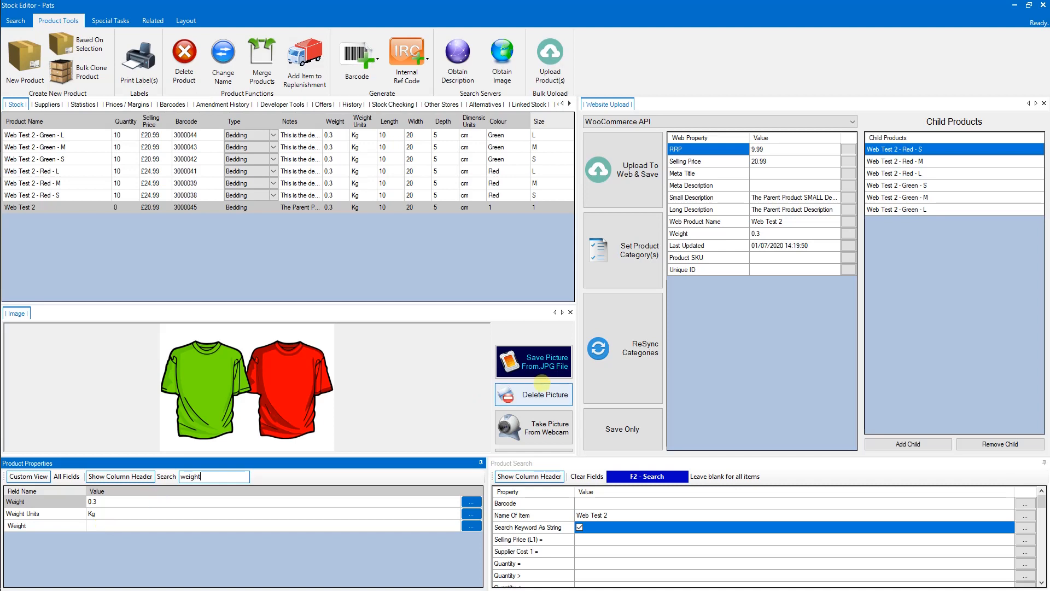
click(372, 292)
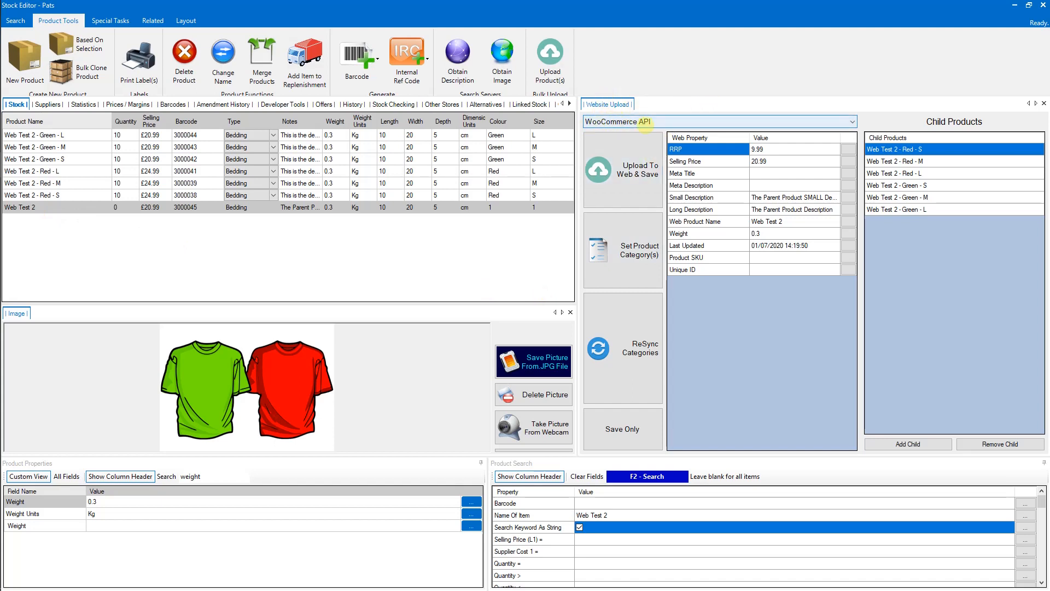
Upload the Web Test 2 parent product with its variants through the WooCommerce API and save it.
click(646, 125)
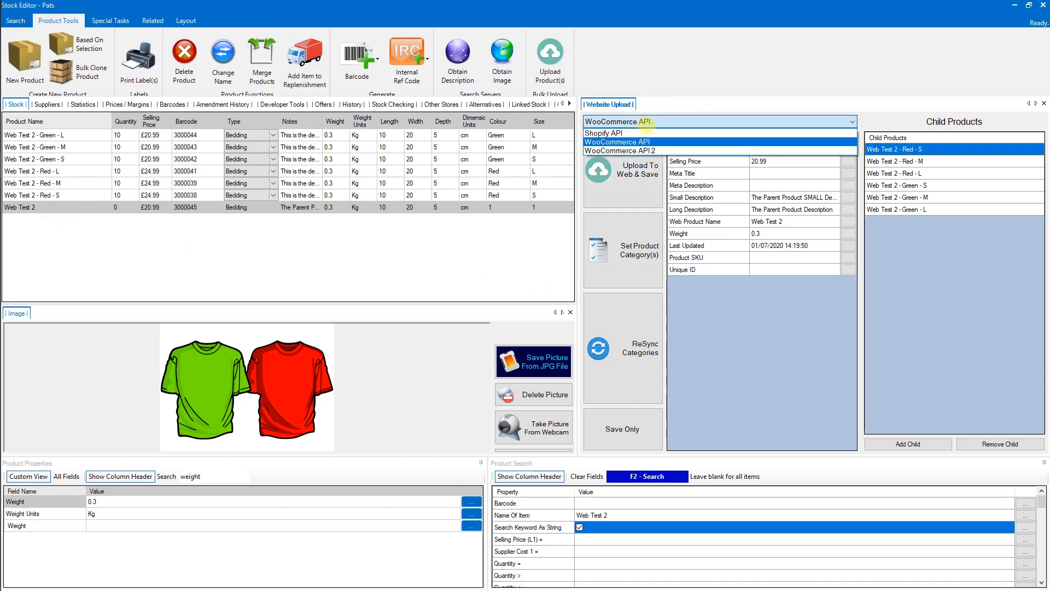
click(646, 141)
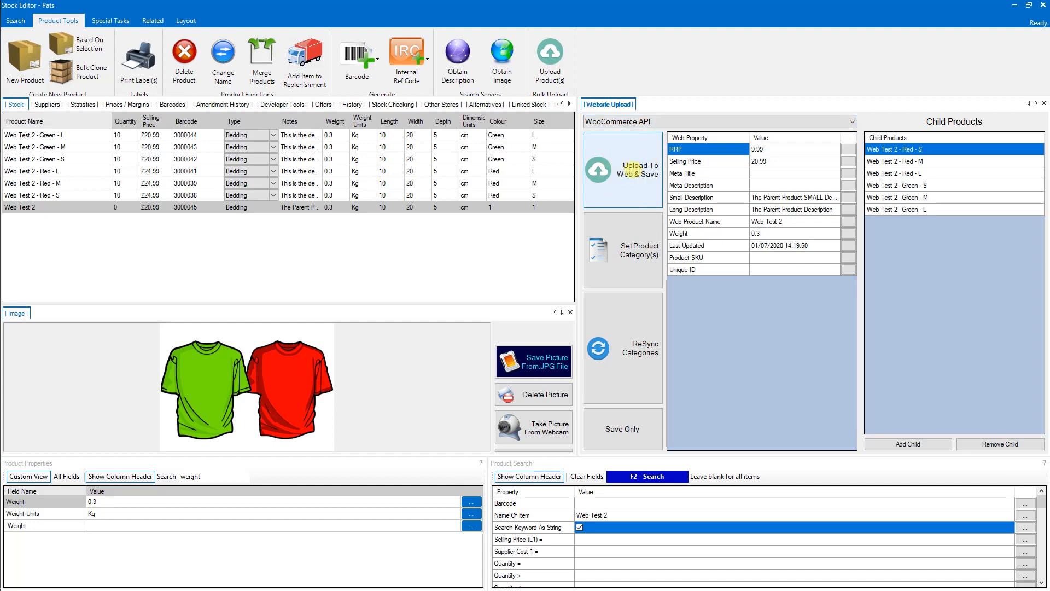
click(629, 165)
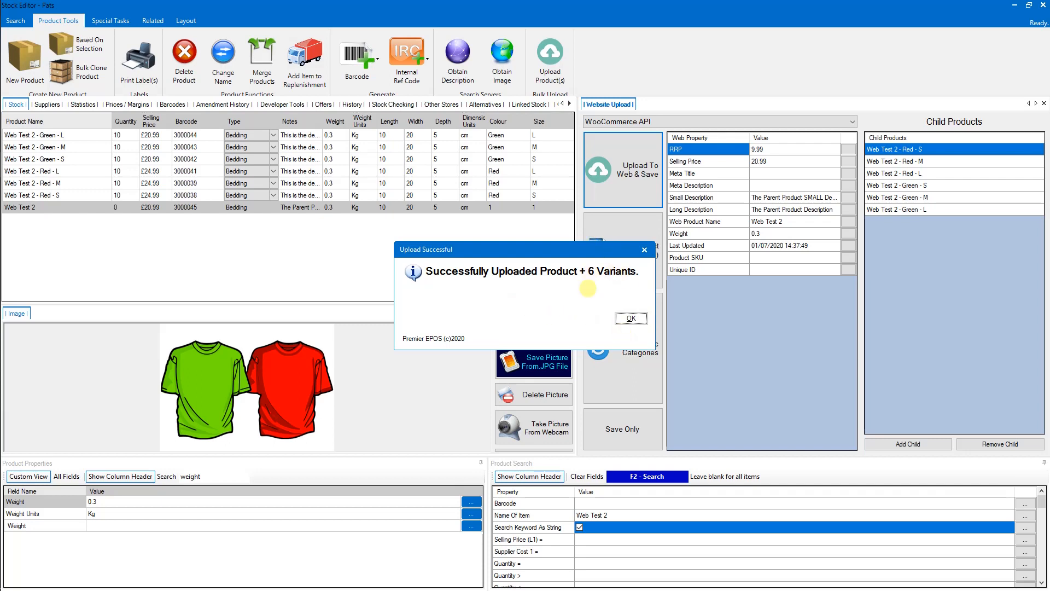
click(631, 317)
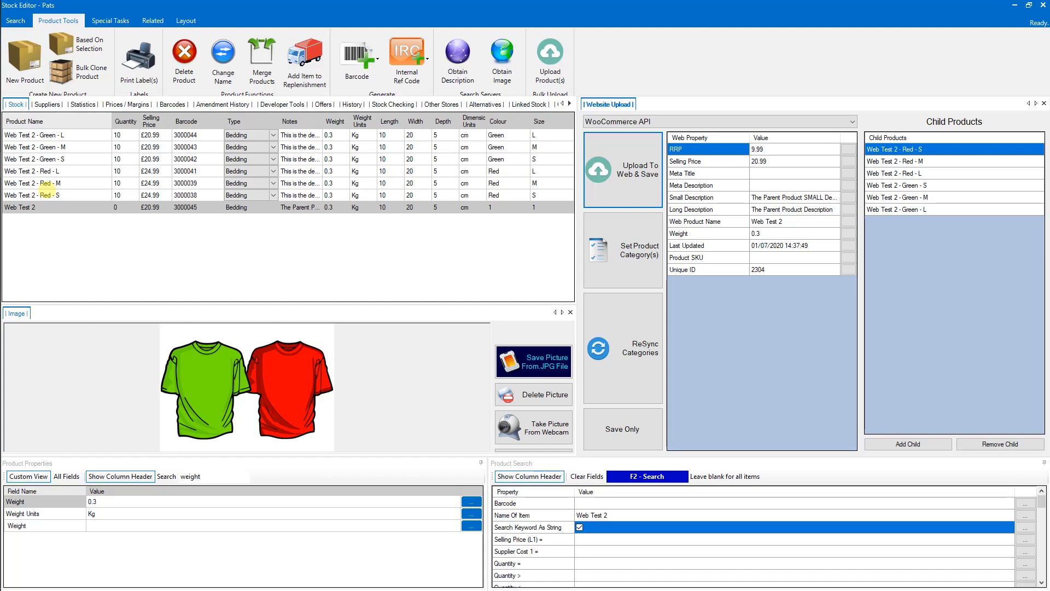
Check the website upload details, including the unique IDs, of the red and green Web Test 2 variants.
click(45, 195)
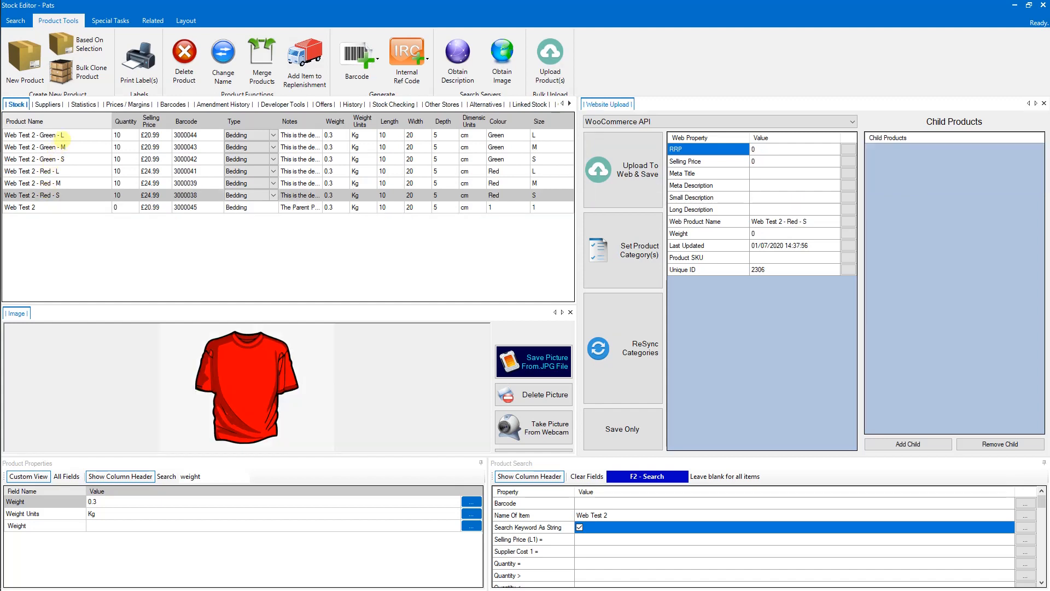
key(Up)
key(Up)
key(Up)
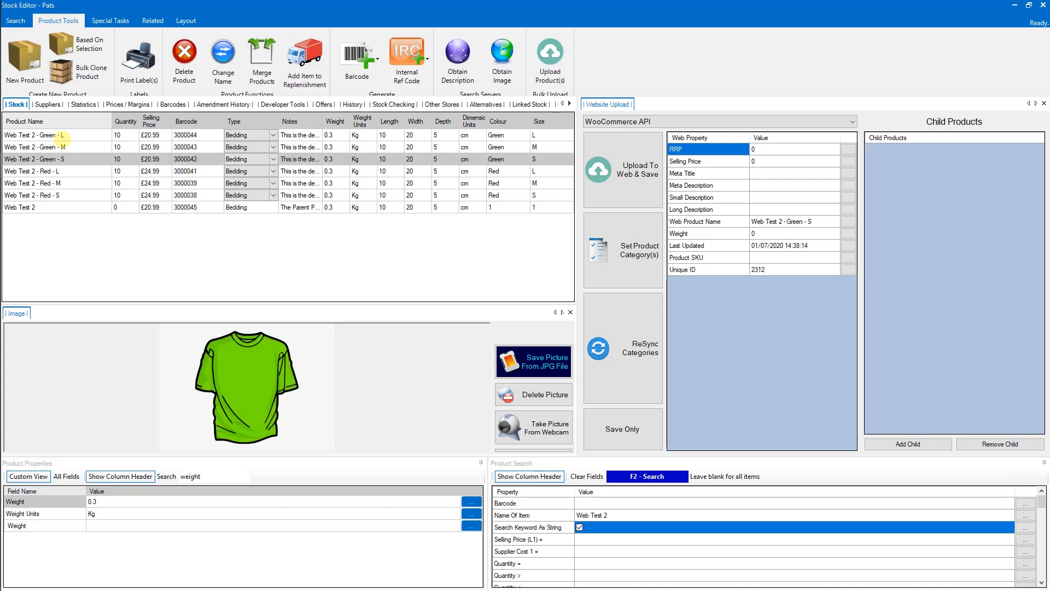
click(61, 135)
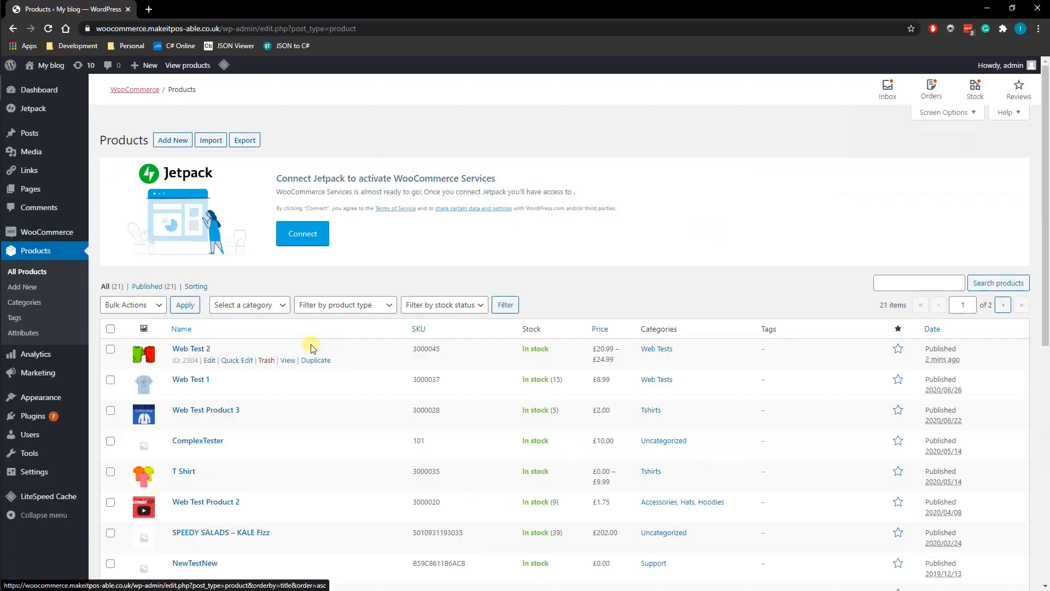
Switch to the WooCommerce admin in the browser and examine the Basic Colour and Size attributes of the Web Test 2 product.
click(196, 350)
scroll(195, 352, down, 2)
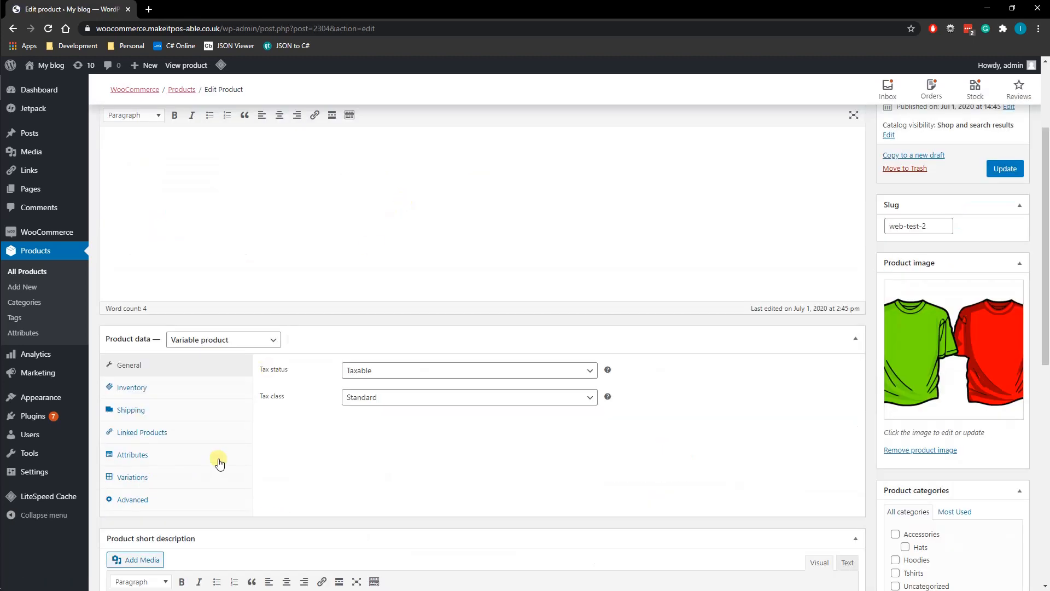
click(178, 456)
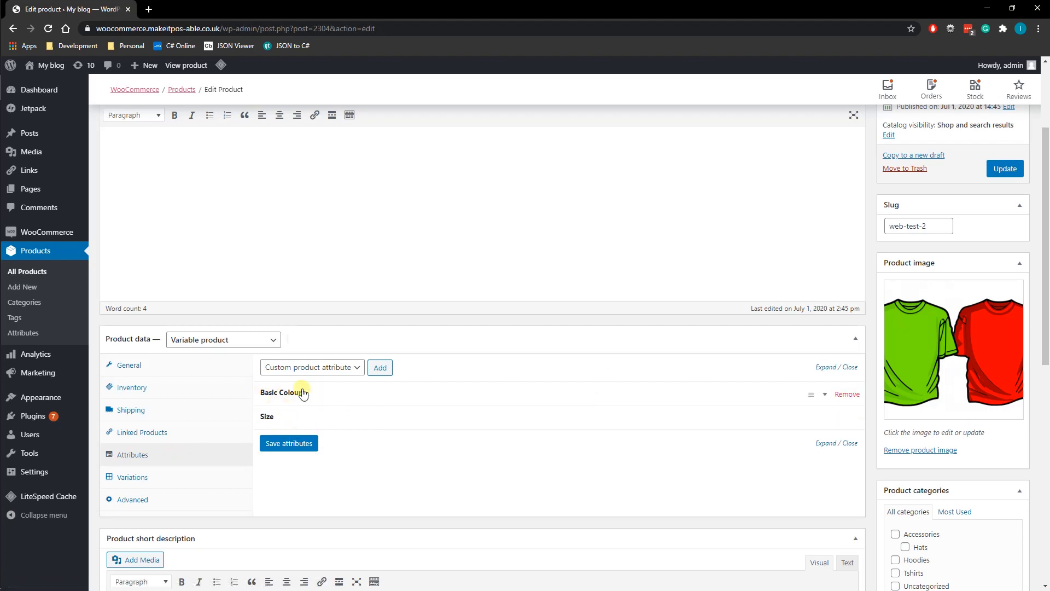
click(391, 405)
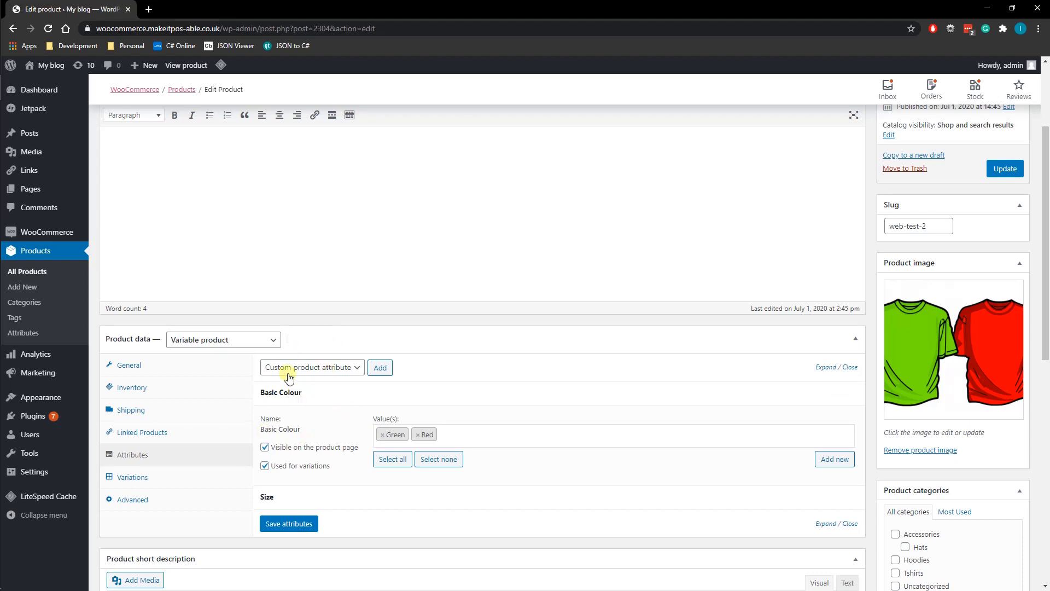
click(327, 402)
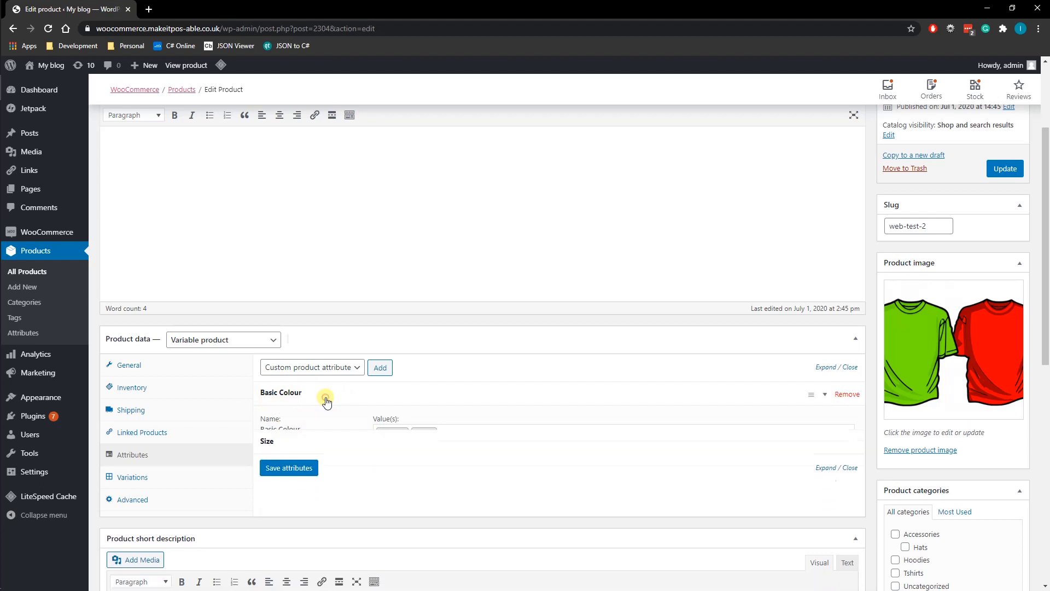
click(299, 425)
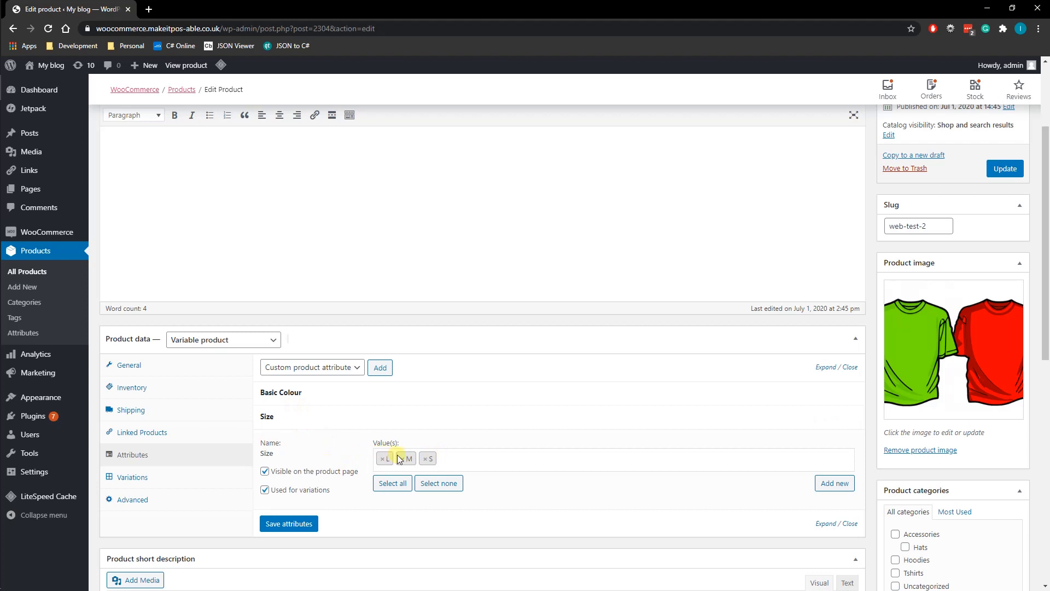
Examine the variations of the Web Test 2 product in WooCommerce, including the Green L variation.
click(147, 476)
scroll(508, 434, down, 1)
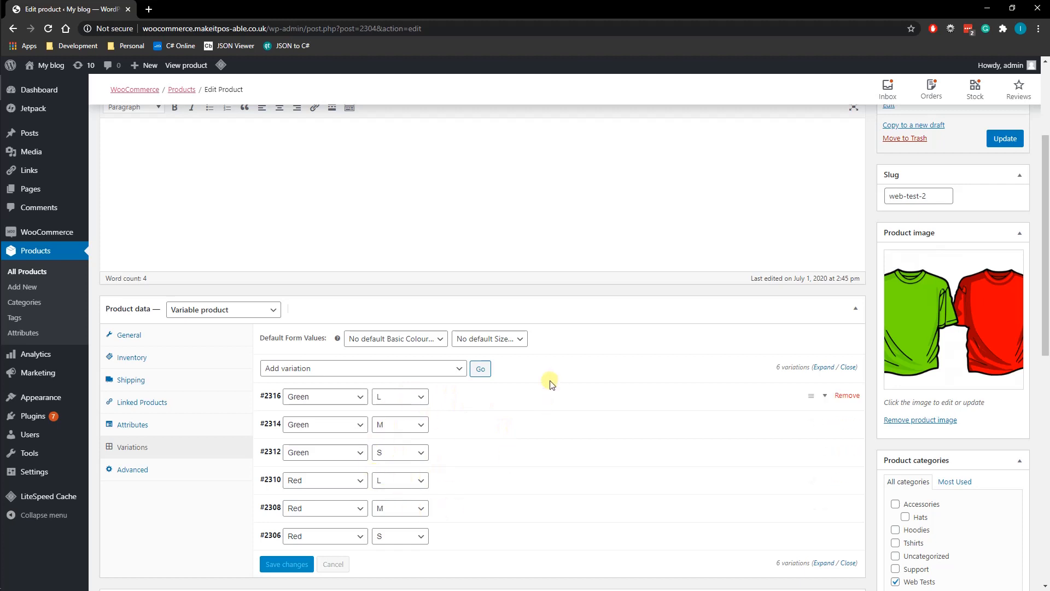
click(508, 402)
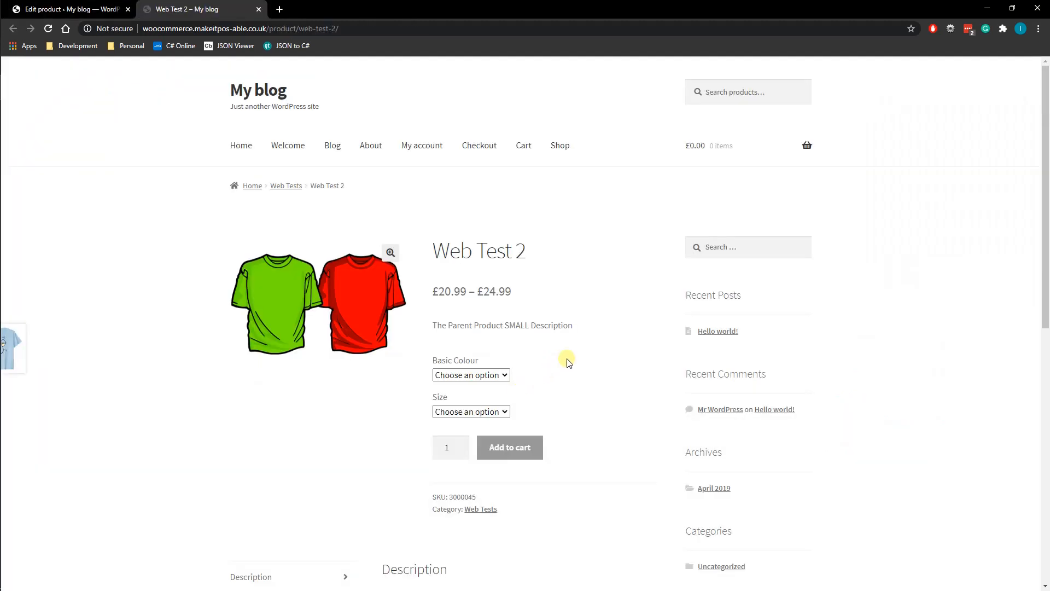
Inspect the Basic Colour and Size choices on the Web Test 2 store page.
click(472, 375)
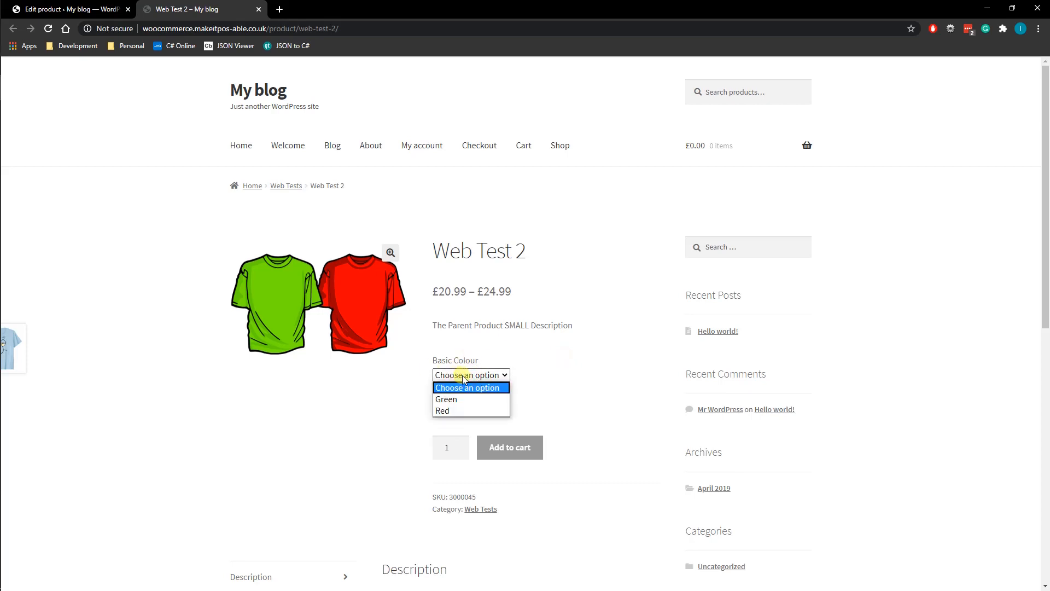
click(466, 378)
click(467, 412)
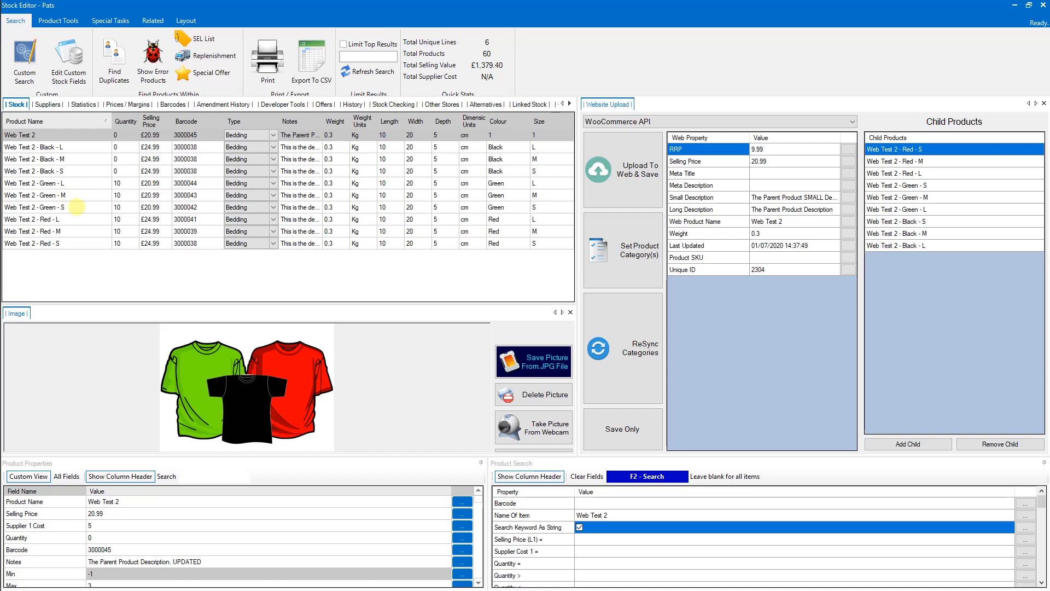
In Stock Editor, check the black child products of the Web Test 2 parent, upload the parent to the website again and save it.
click(85, 184)
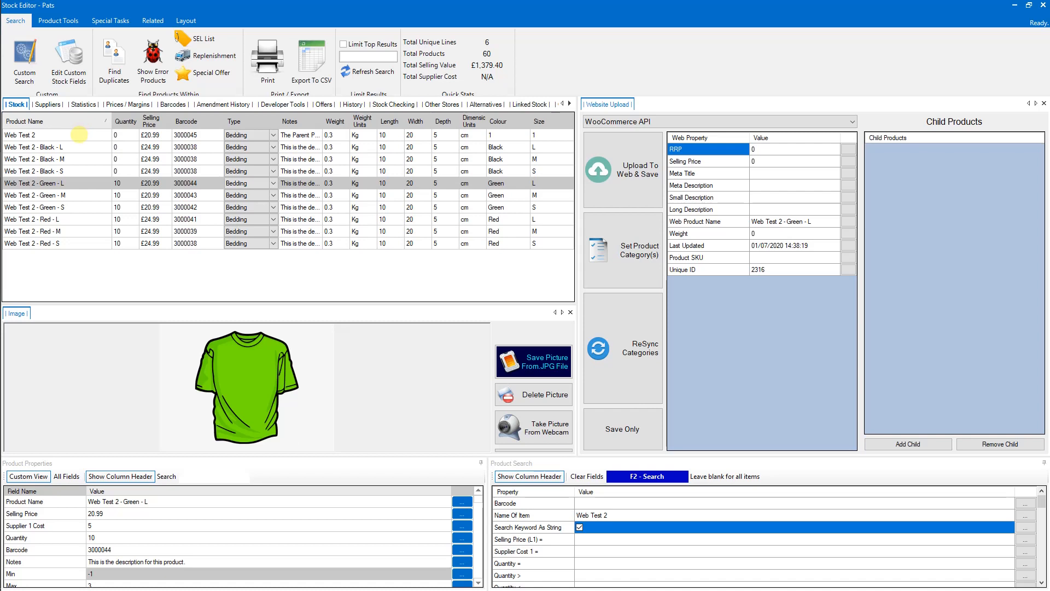
click(79, 135)
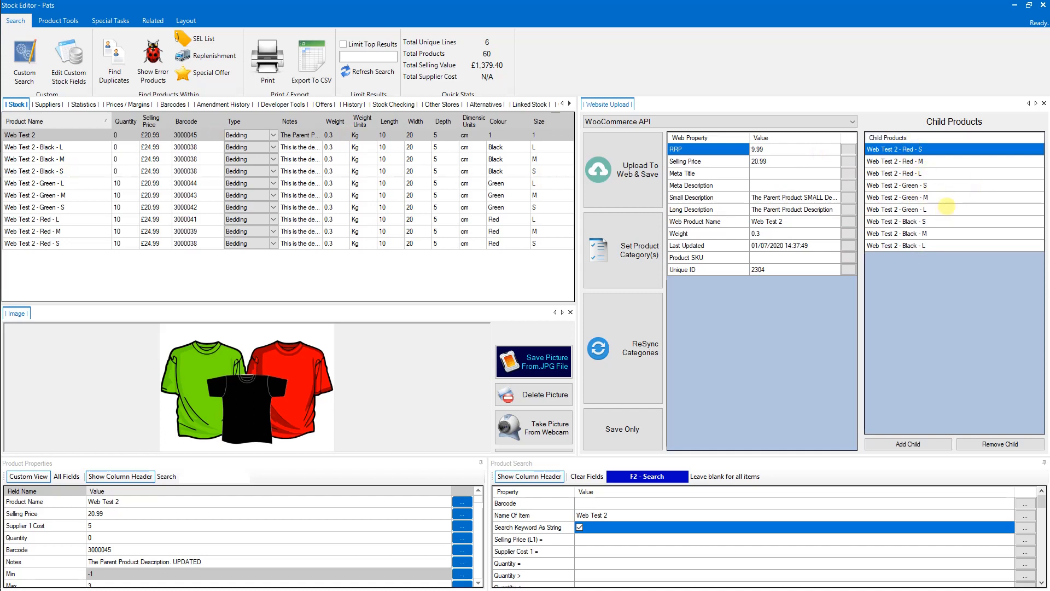
click(911, 222)
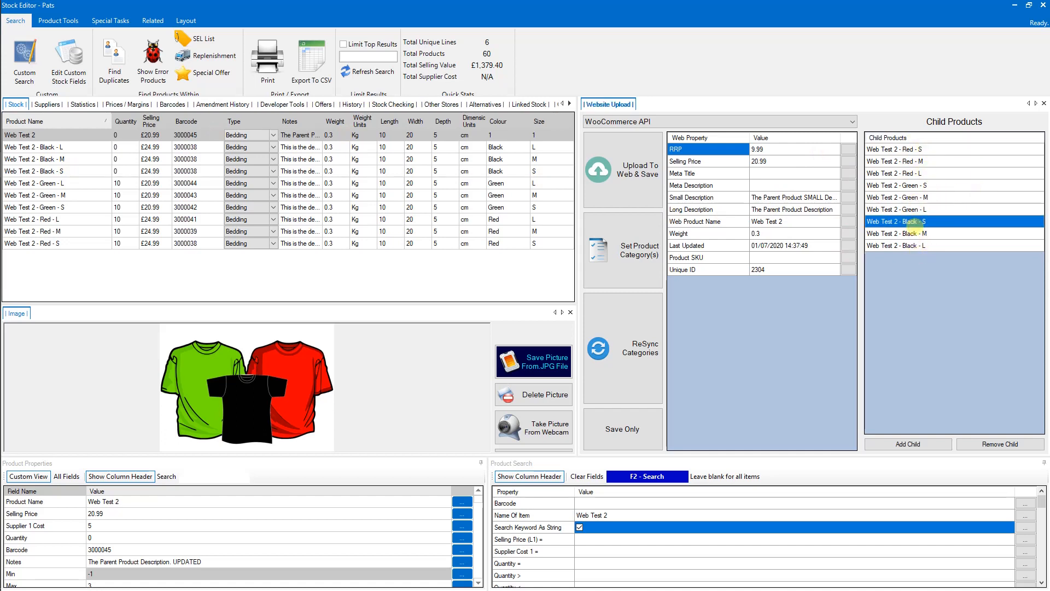
click(911, 233)
click(910, 246)
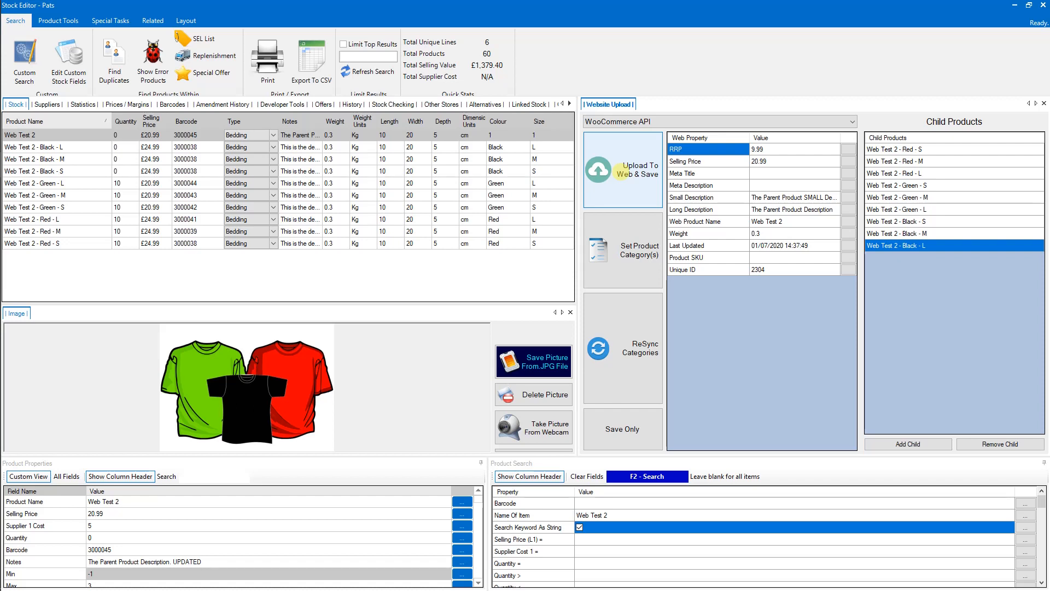
click(622, 173)
mouse_move(2, 229)
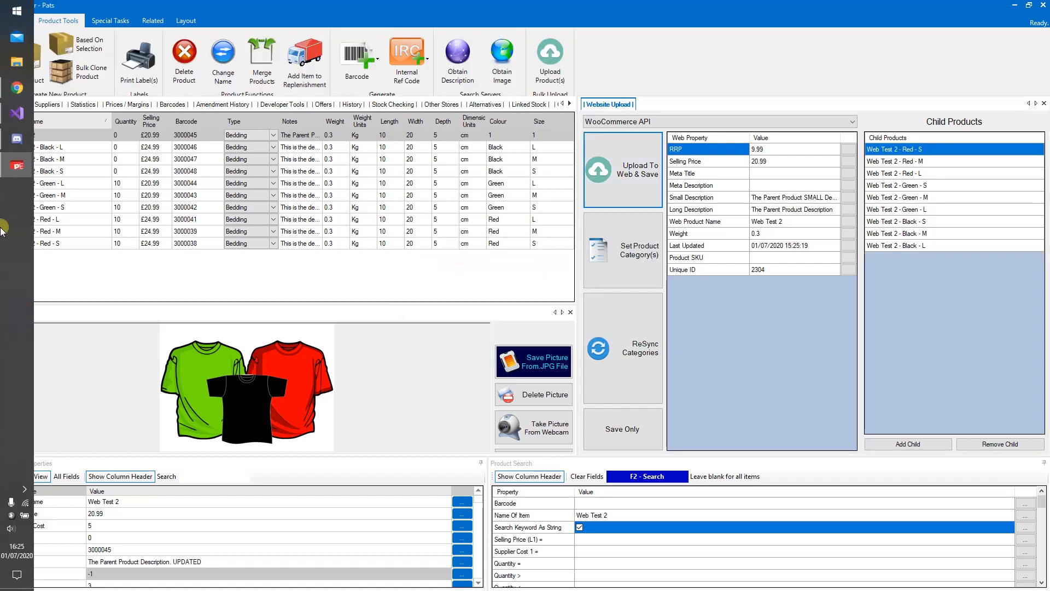
Switch to the WooCommerce admin in the browser, reload the Web Test 2 product and check its updated description and product image.
click(17, 88)
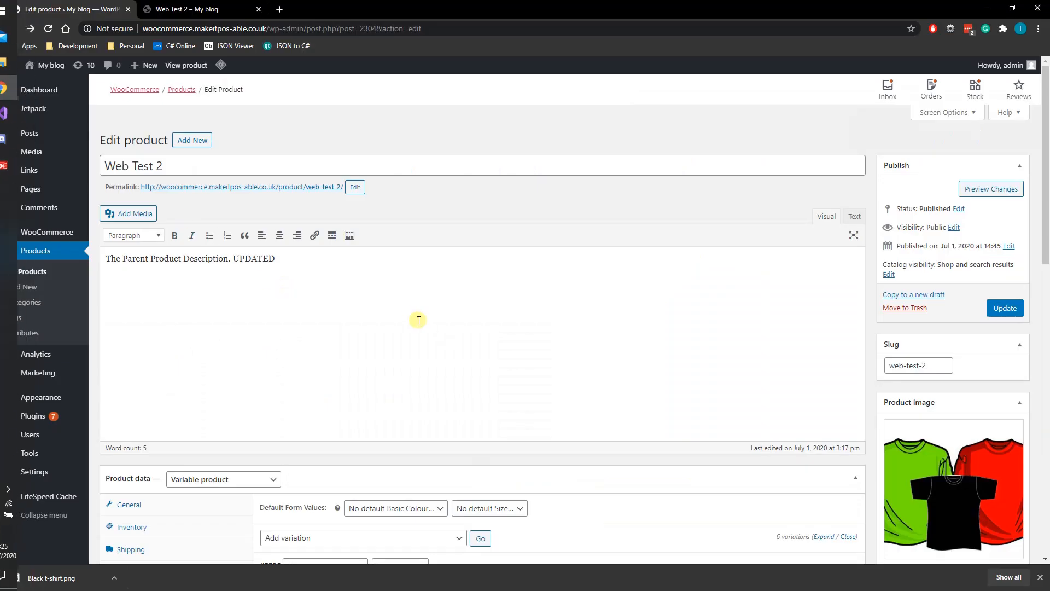
key(F5)
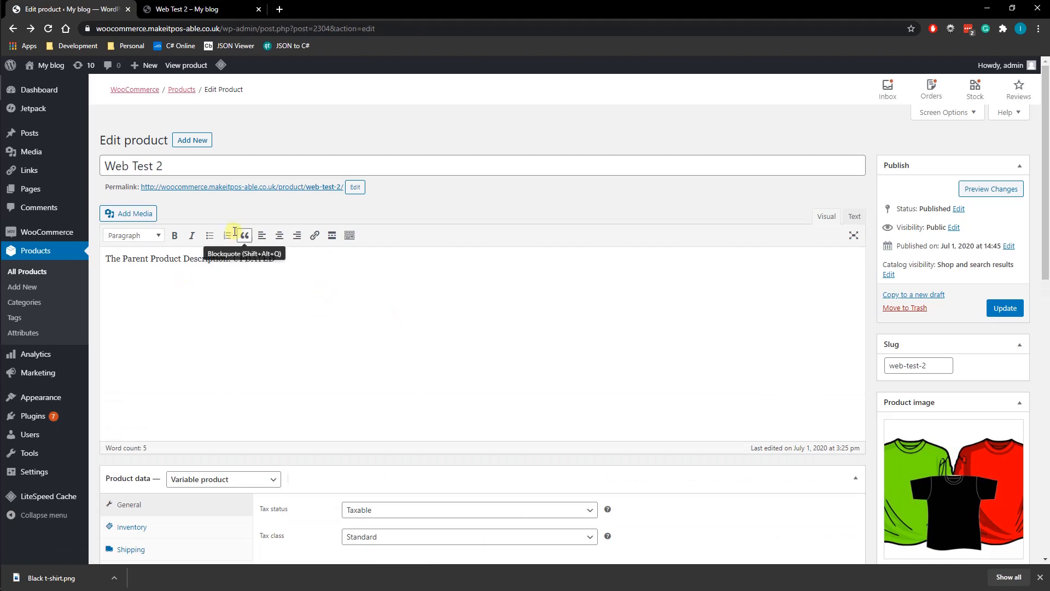
drag(287, 261, 236, 262)
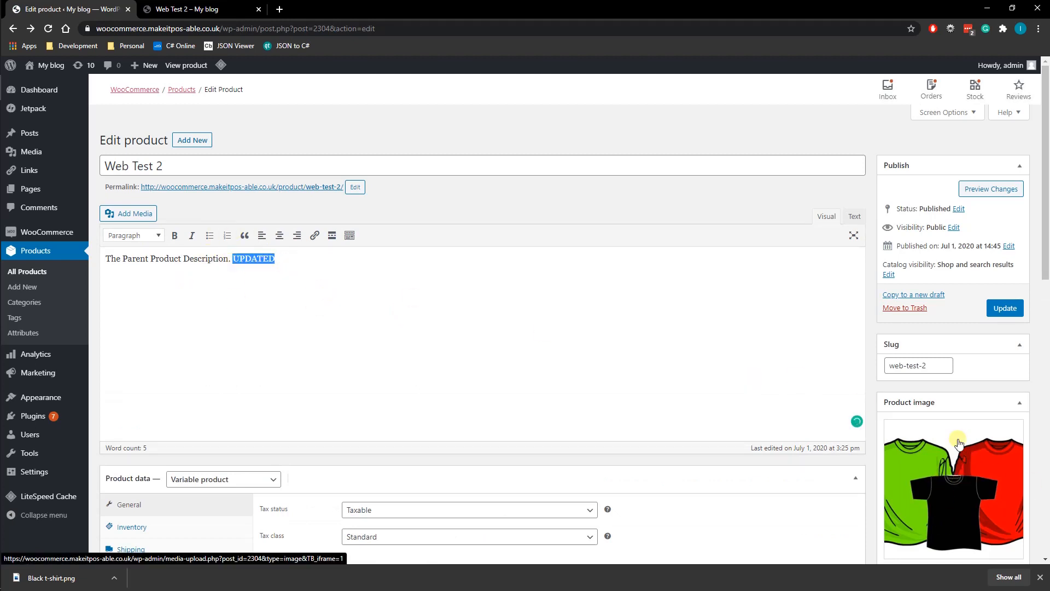
Examine the Basic Colour and Size attributes and the list of variations of the Web Test 2 product for the black additions.
scroll(704, 356, down, 4)
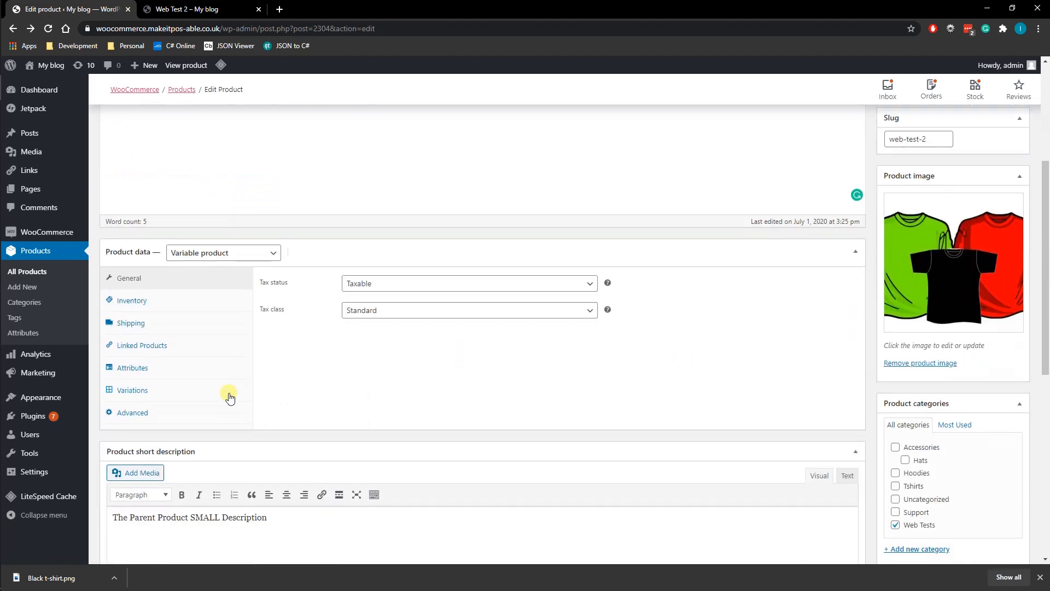
click(181, 367)
click(327, 305)
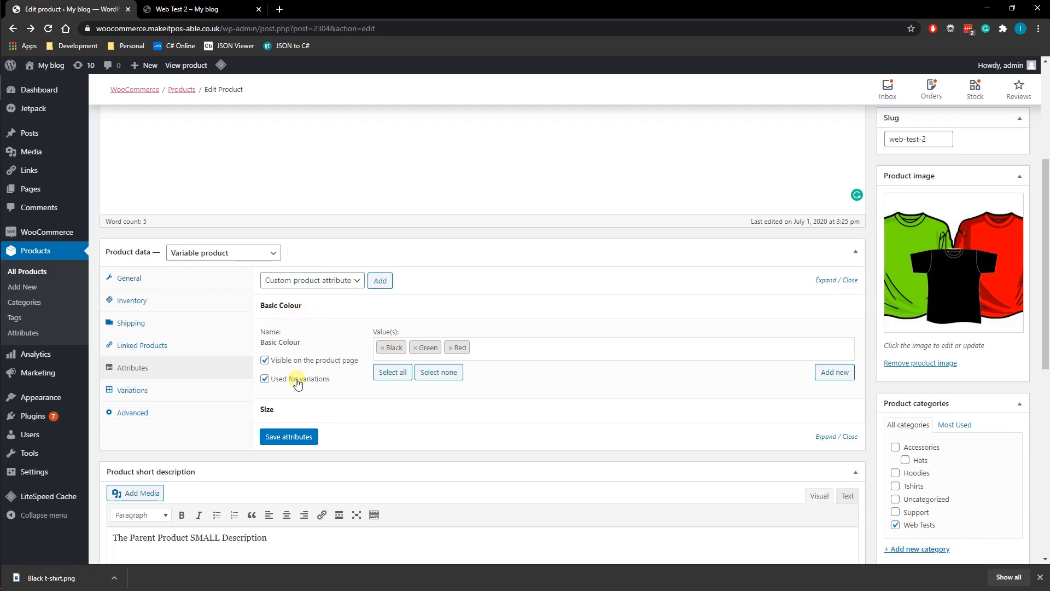
click(298, 408)
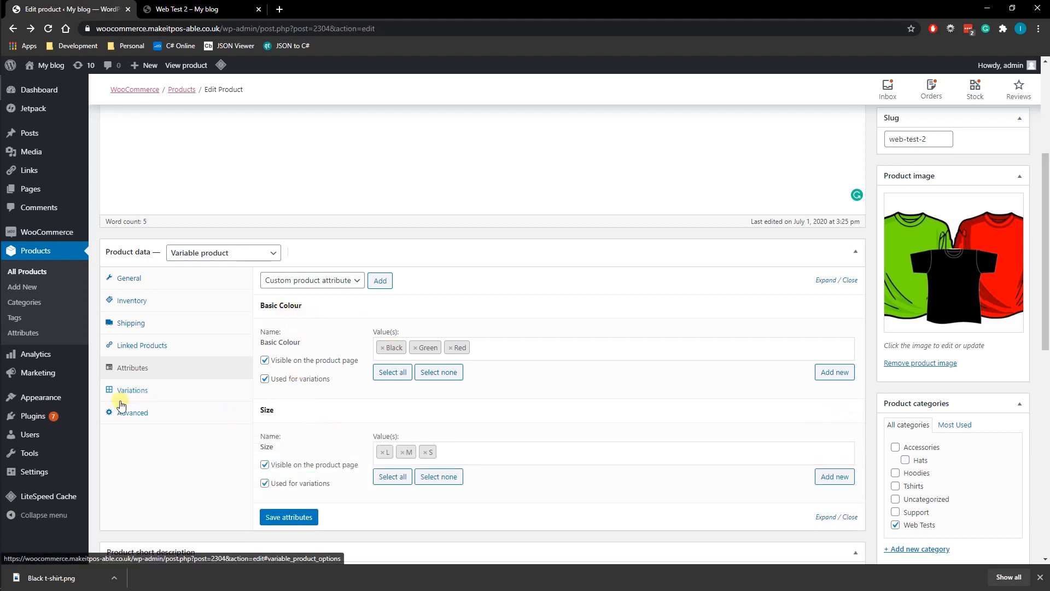
click(146, 390)
scroll(402, 424, down, 1)
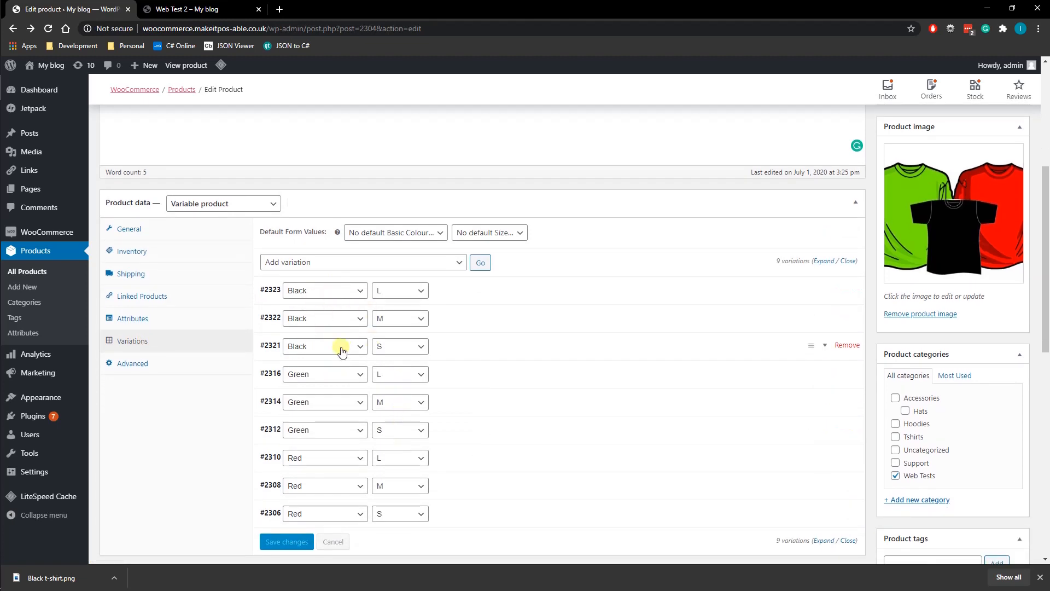
On the Web Test 2 store page, choose Black as the Basic Colour to check the black variants.
click(216, 10)
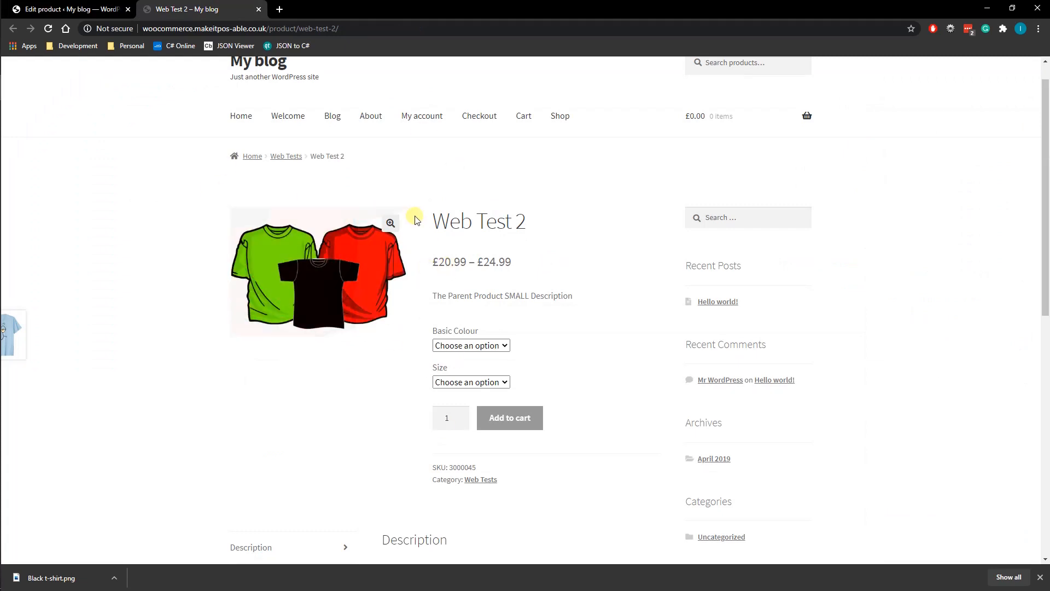
click(503, 345)
click(459, 371)
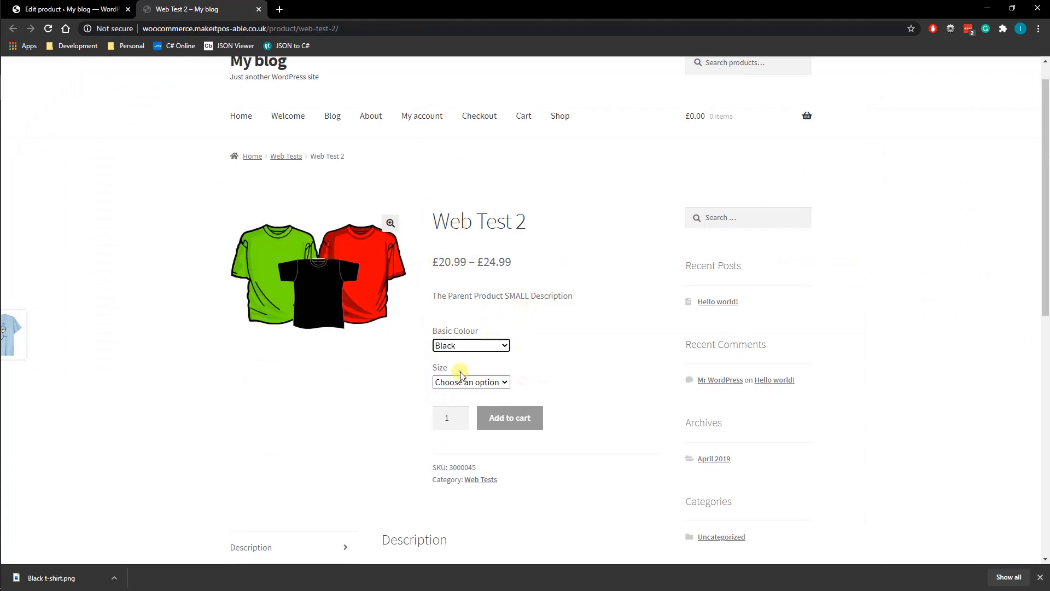